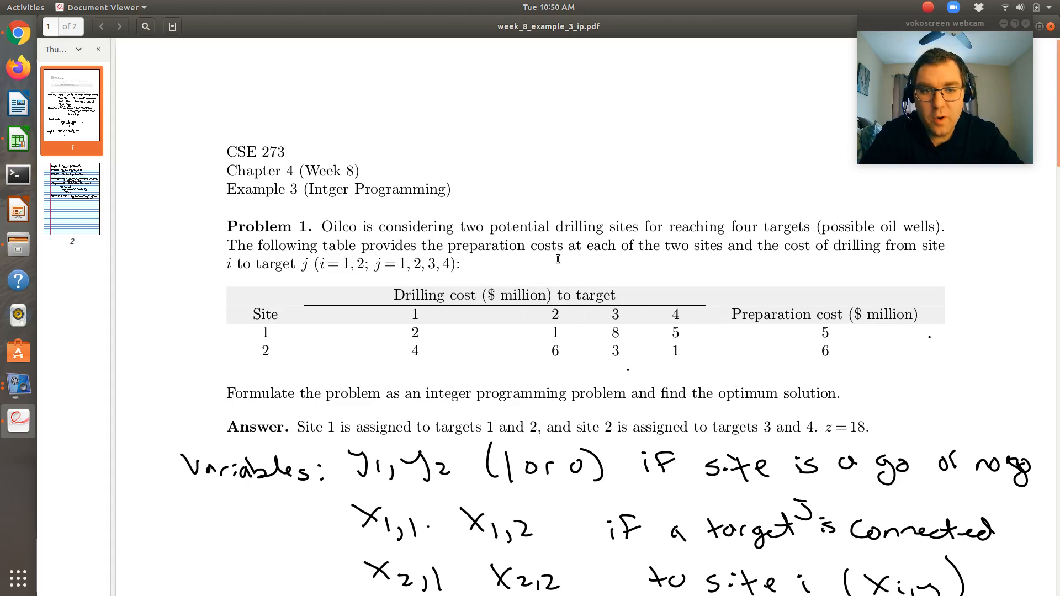
- Review the Oilco drilling-cost problem and its variable definitions in the PDF, and switch to the LibreOffice Calc spreadsheet
scroll(557, 259, "down", 4)
scroll(557, 257, "up", 2)
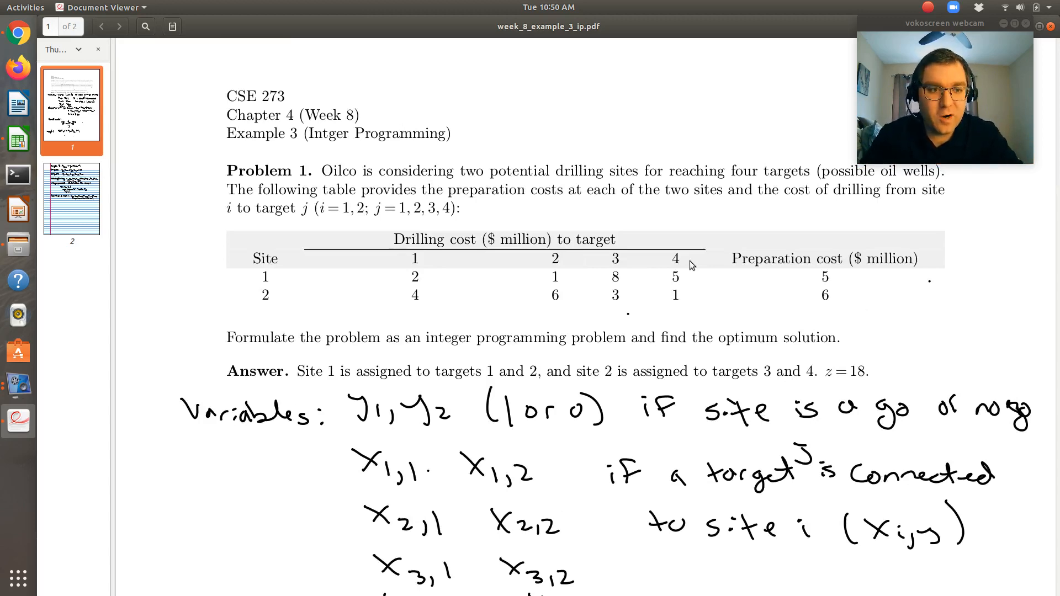
scroll(690, 262, "down", 2)
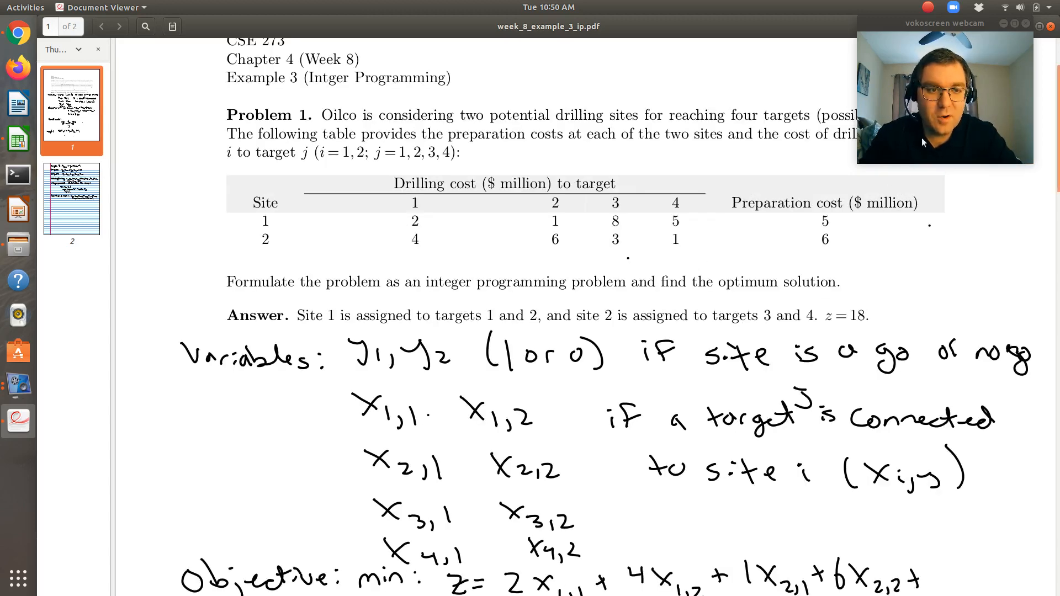
left_click(939, 123)
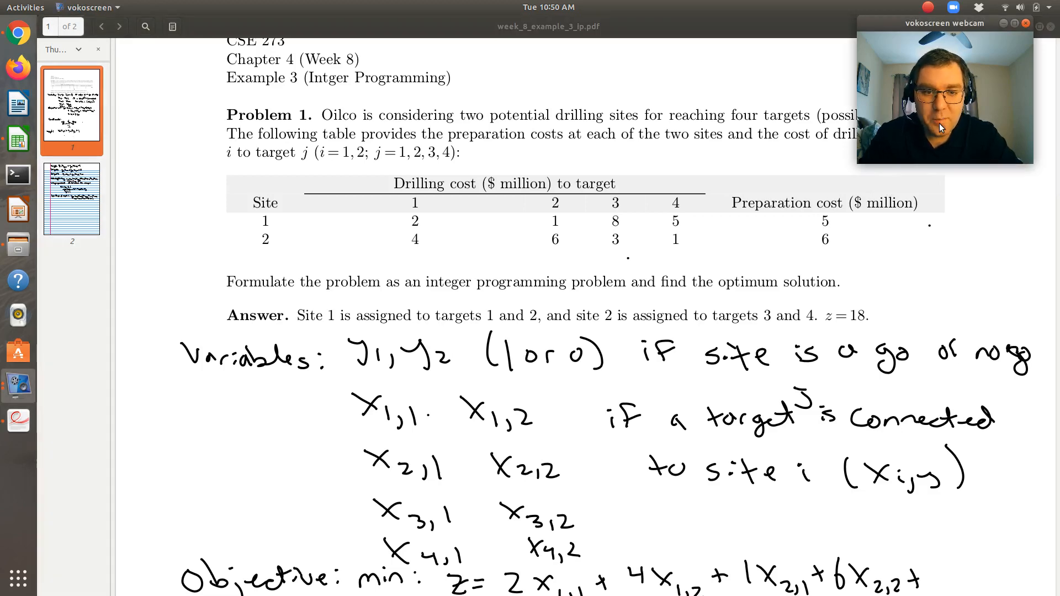
key("ctrl+alt+Down")
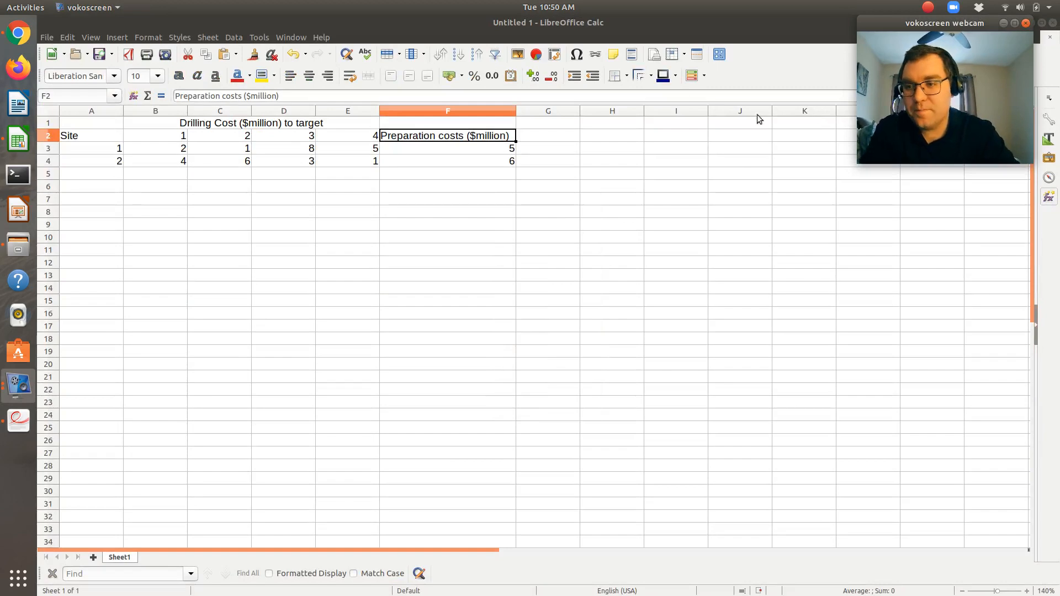
- Label cell A6 "objective cost in $million" and widen column A to fit the text
left_click(97, 184)
type("objective ")
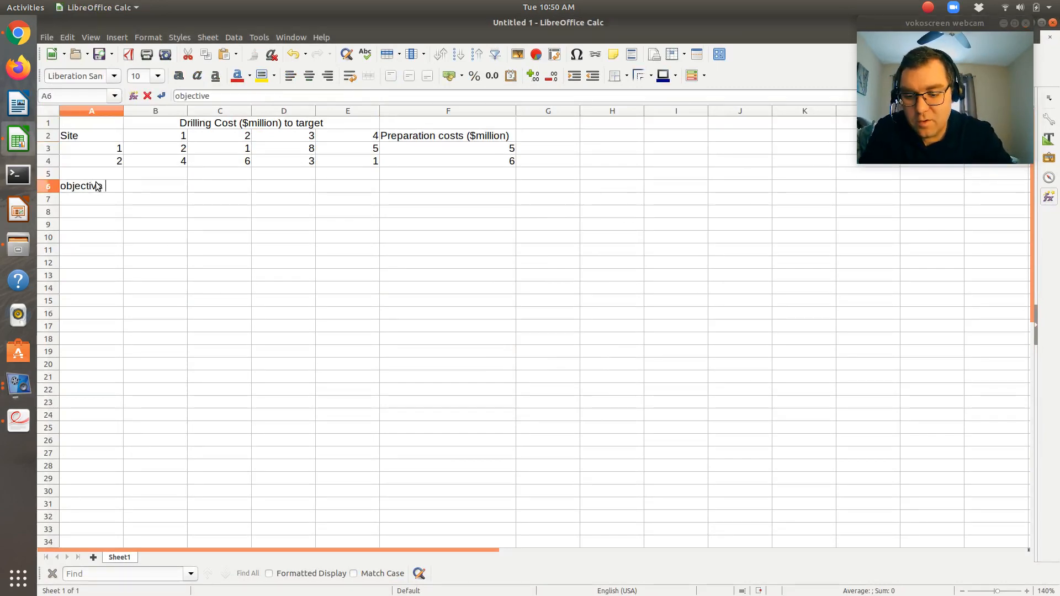
type("cost in ")
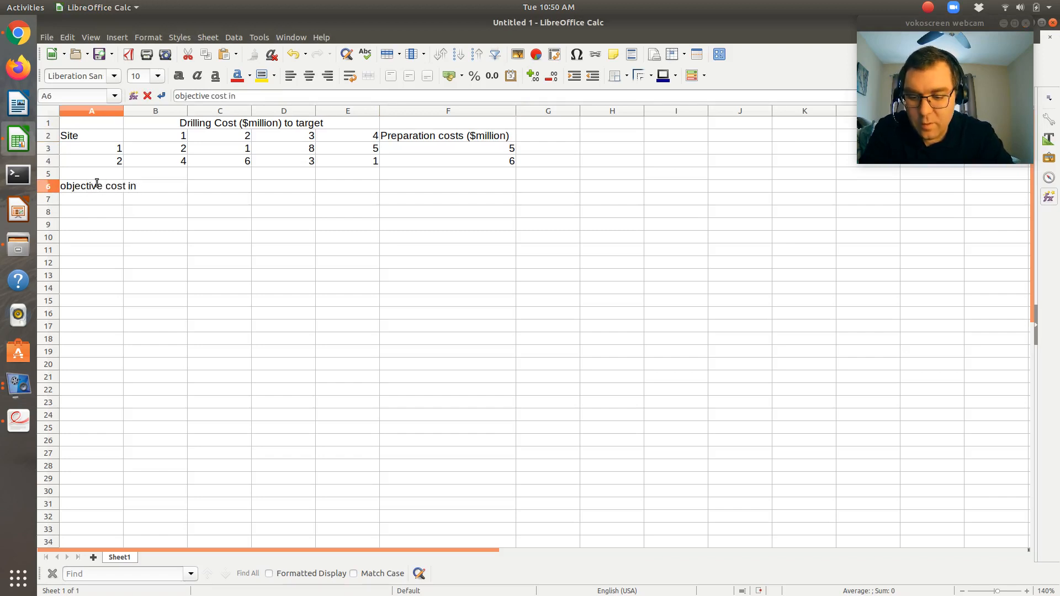
type("$million")
key("Return")
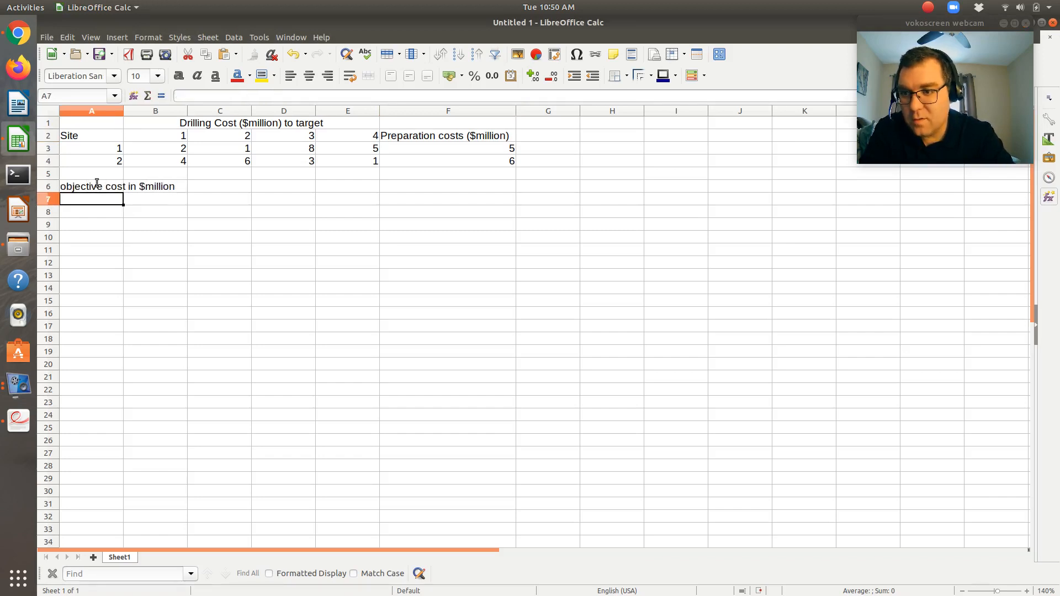
left_click_drag(123, 113, 183, 113)
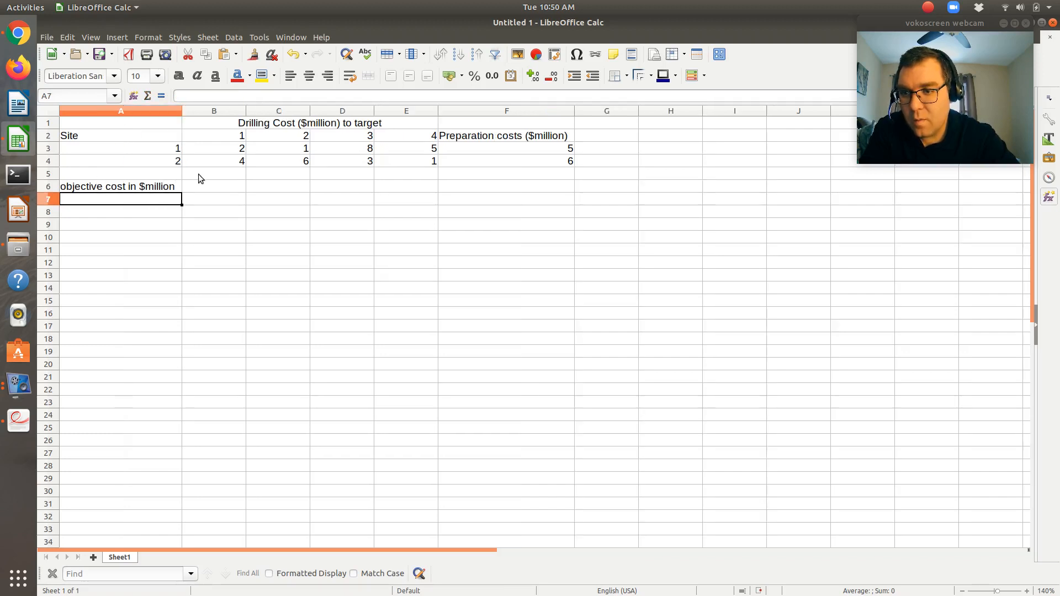
left_click(207, 187)
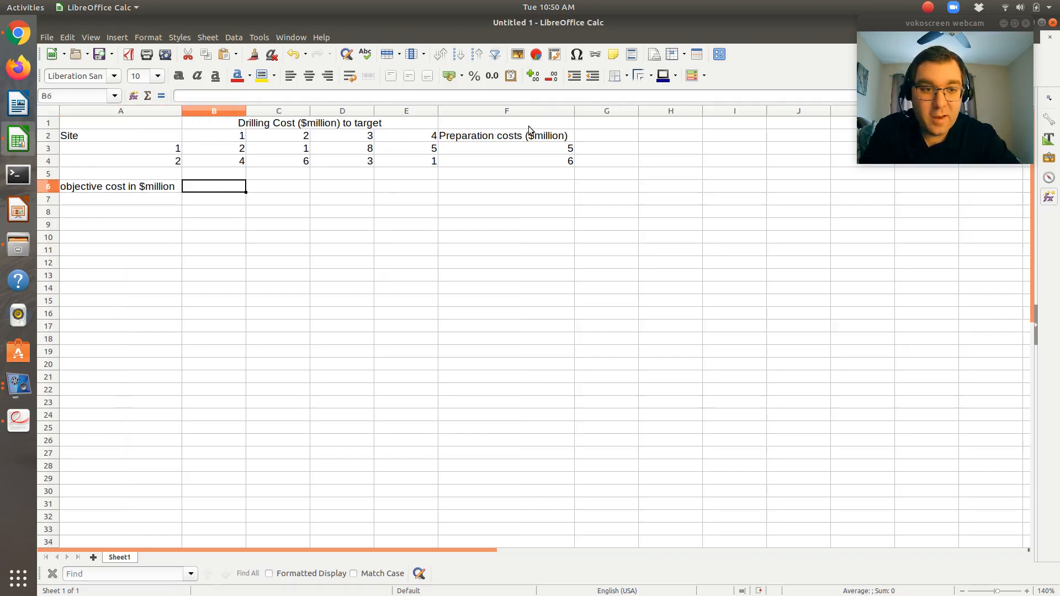
- Add a "yi" column in G2 beside the preparation costs, with the value 1 for both sites
left_click(600, 138)
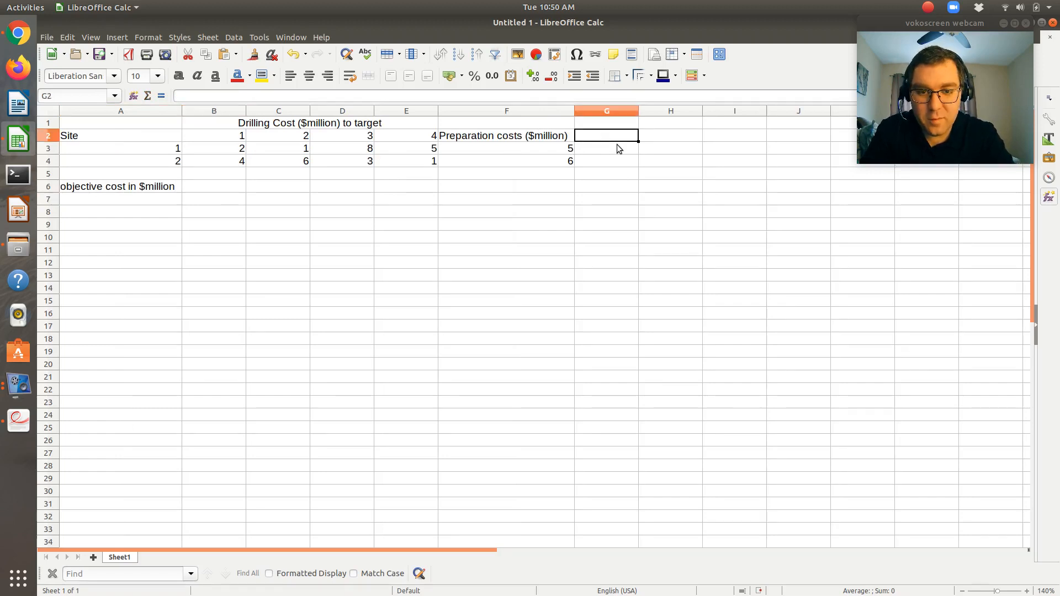
type("yi")
key("Return")
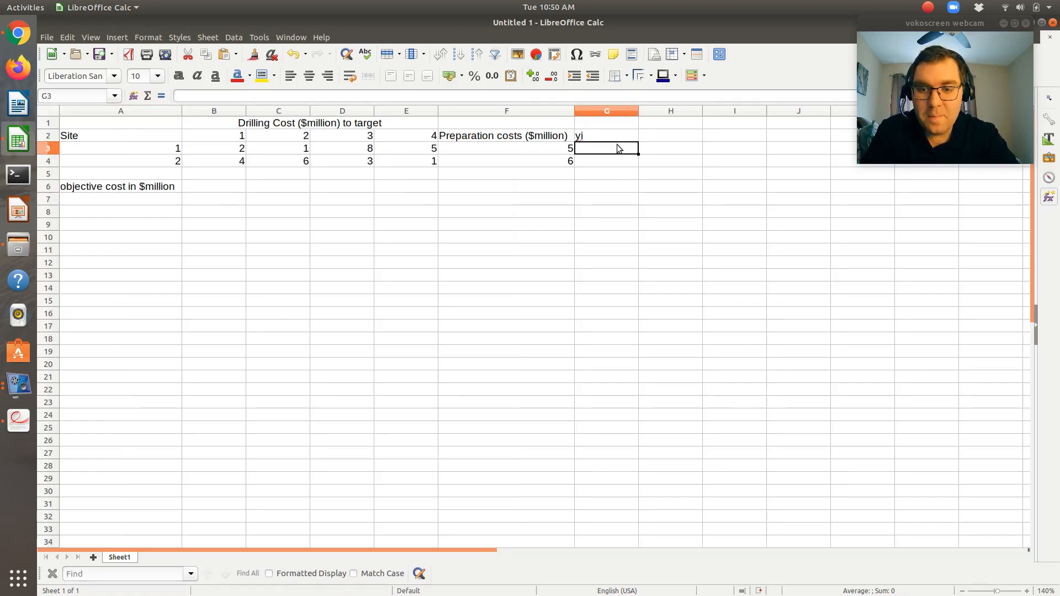
type("1")
key("Return")
type("1")
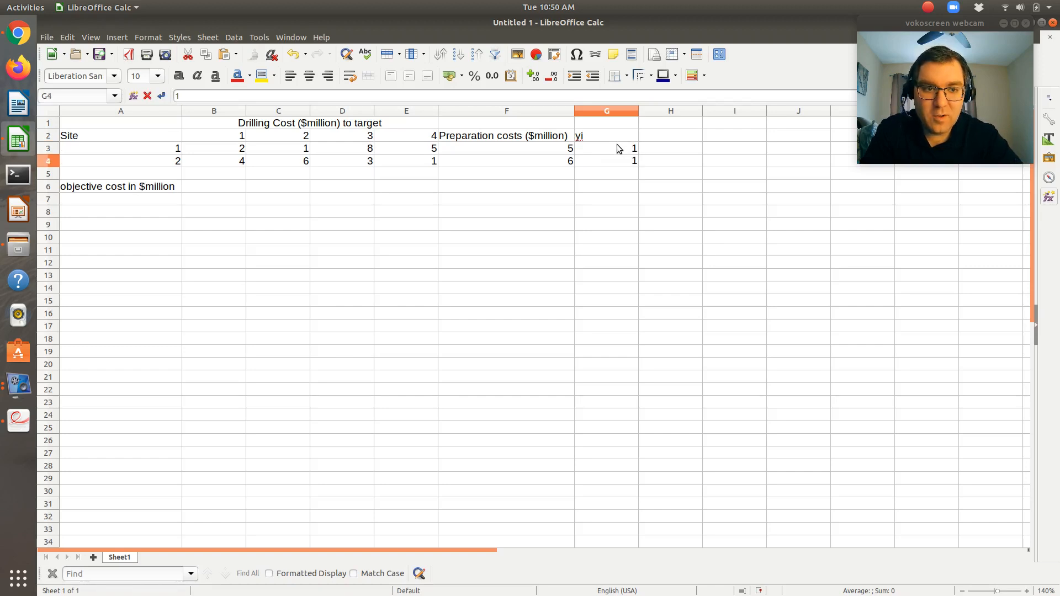
key("Tab")
- Enter the heading "If prepared" in G1 above the yi column
key("Left")
key("Up")
key("Up")
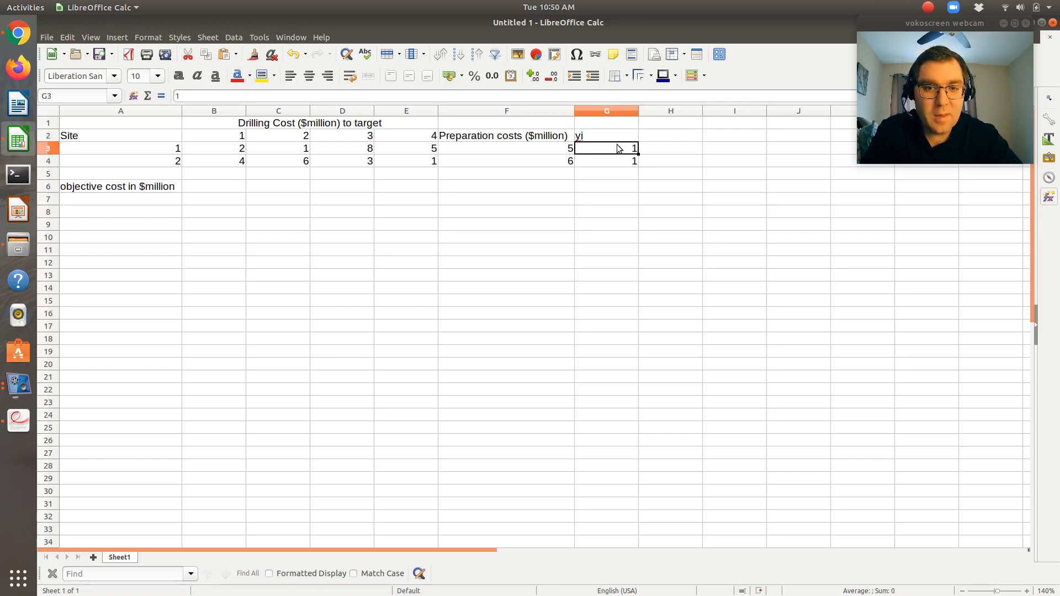
key("Down")
key("Down")
key("Up")
key("Down")
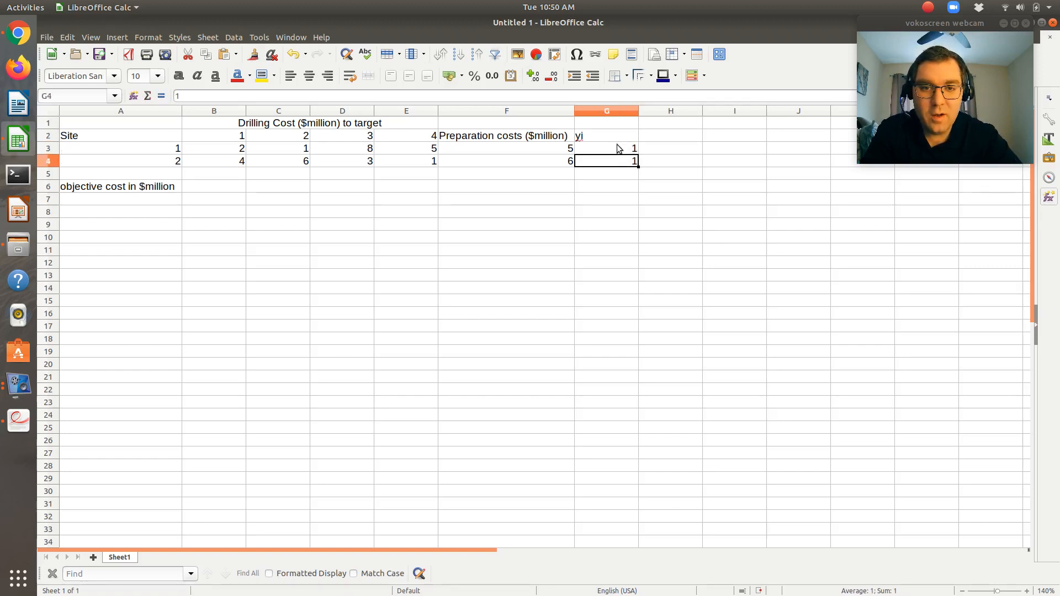
key("Up")
key("Up")
key("Up")
type("If ")
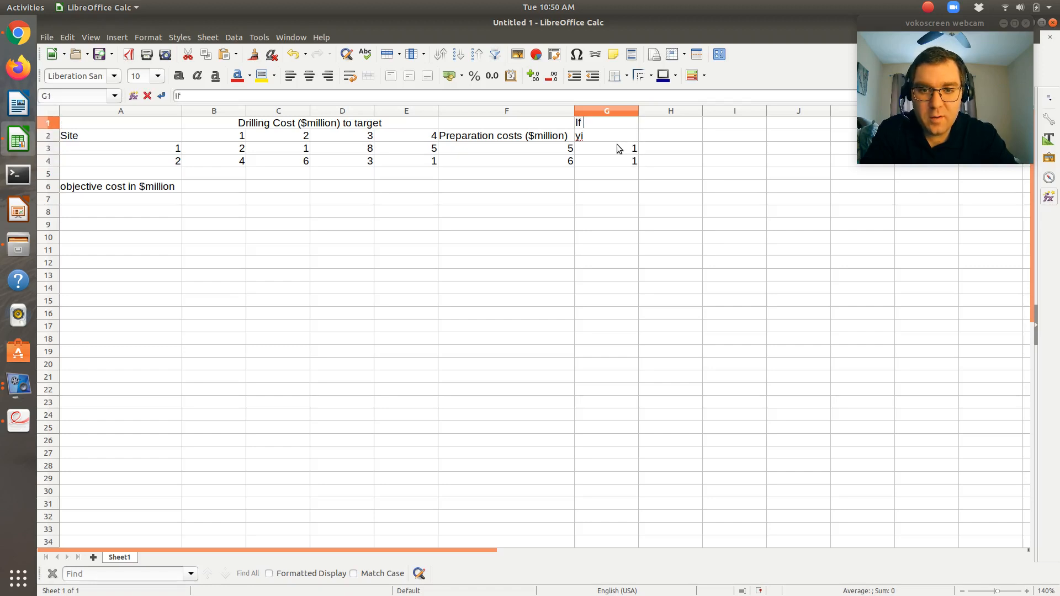
type("prepartd")
key("Tab")
- Enter the heading "If connected" in H1
type("I")
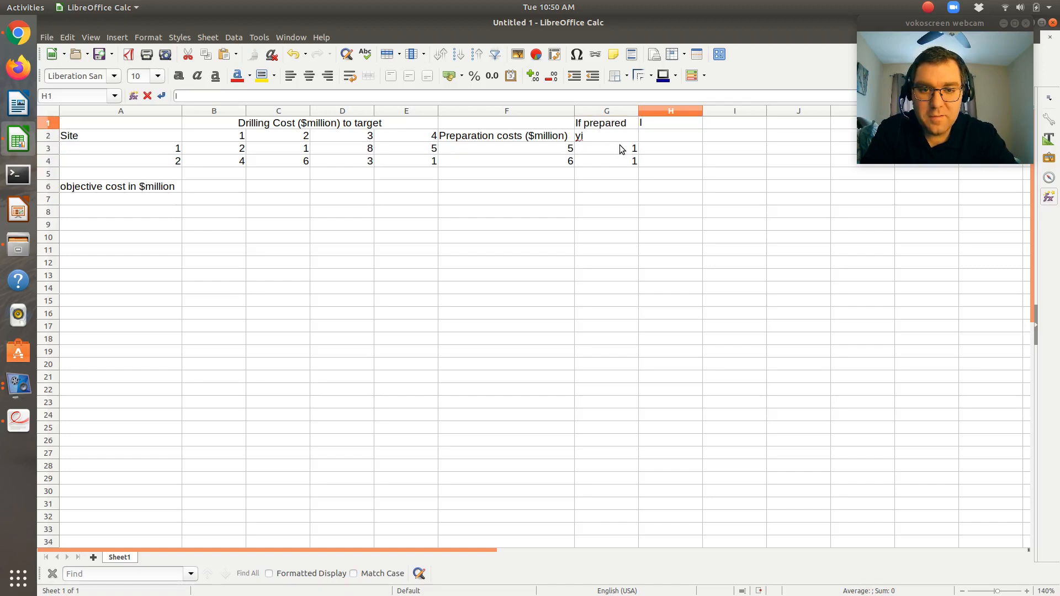
type("f connecated")
key("BackSpace")
key("BackSpace")
key("BackSpace")
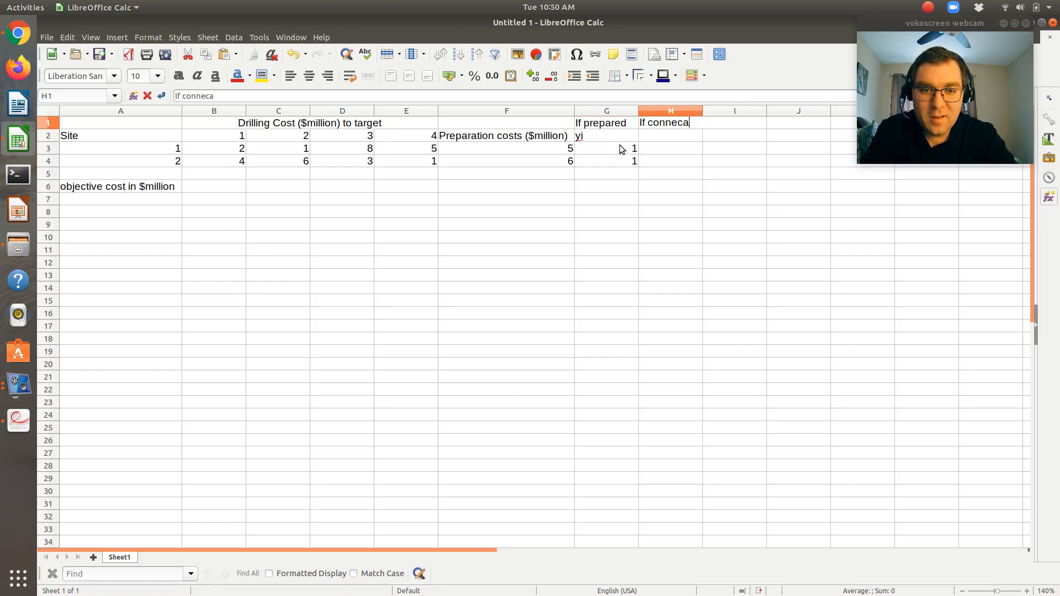
key("BackSpace")
key("BackSpace")
type("cted")
key("Return")
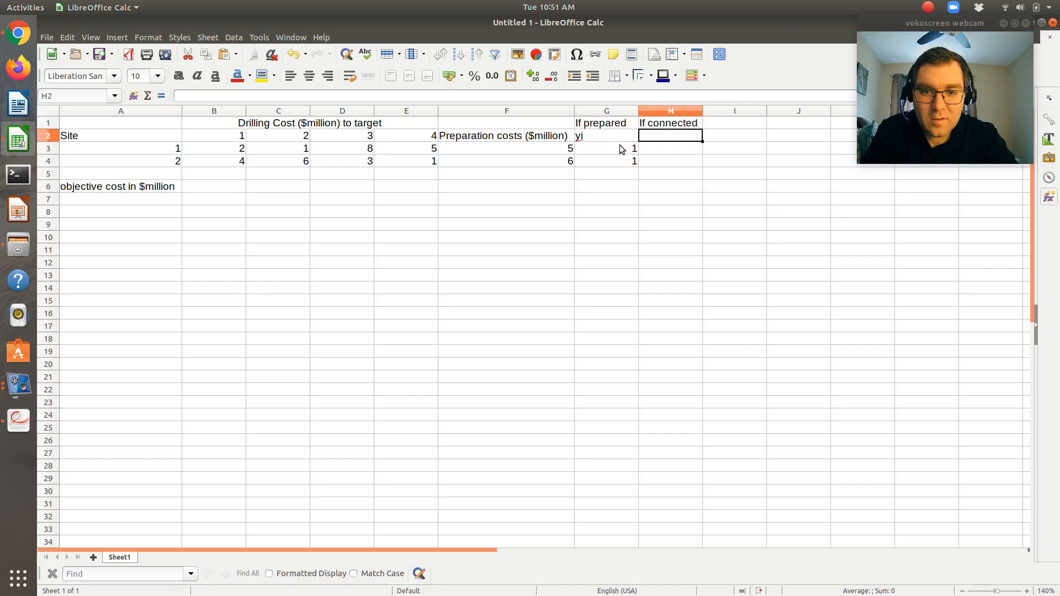
- Enter the variable label "x1,j" in H2
type("xi")
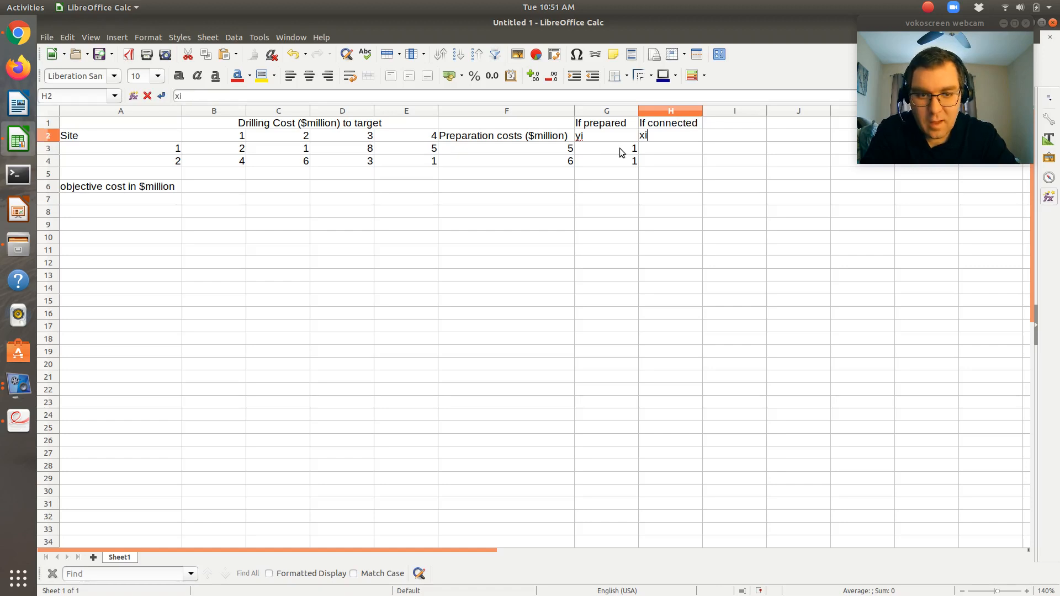
type(",1")
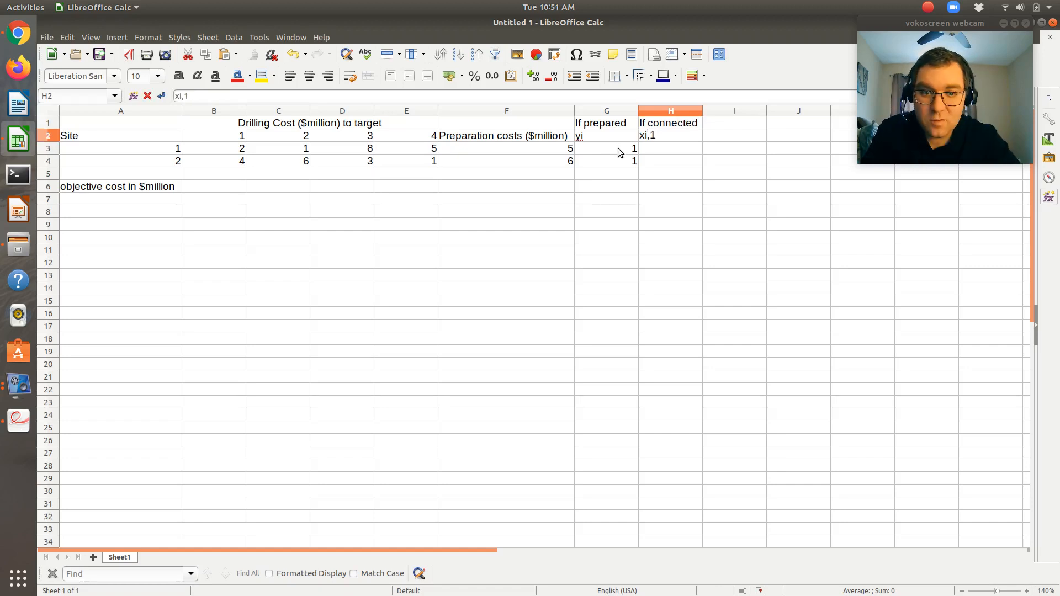
key("BackSpace")
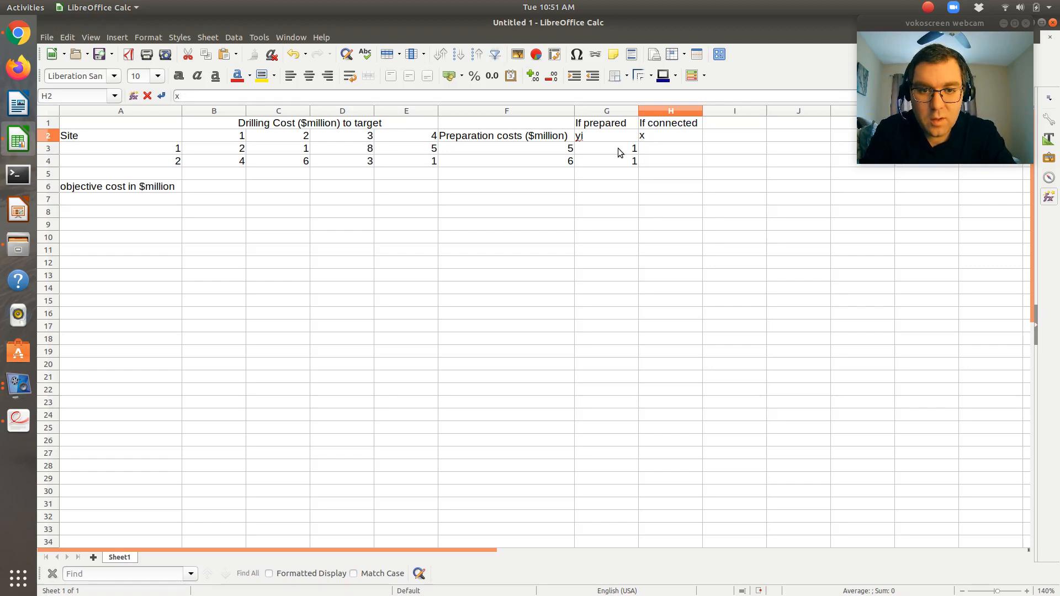
type("i,")
type("1")
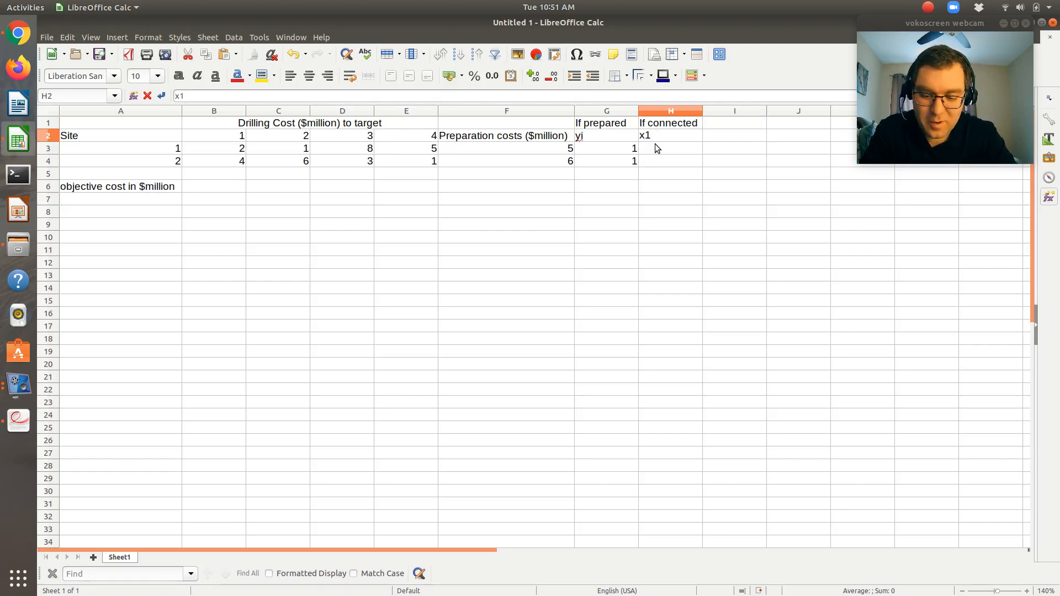
type("j")
key("Return")
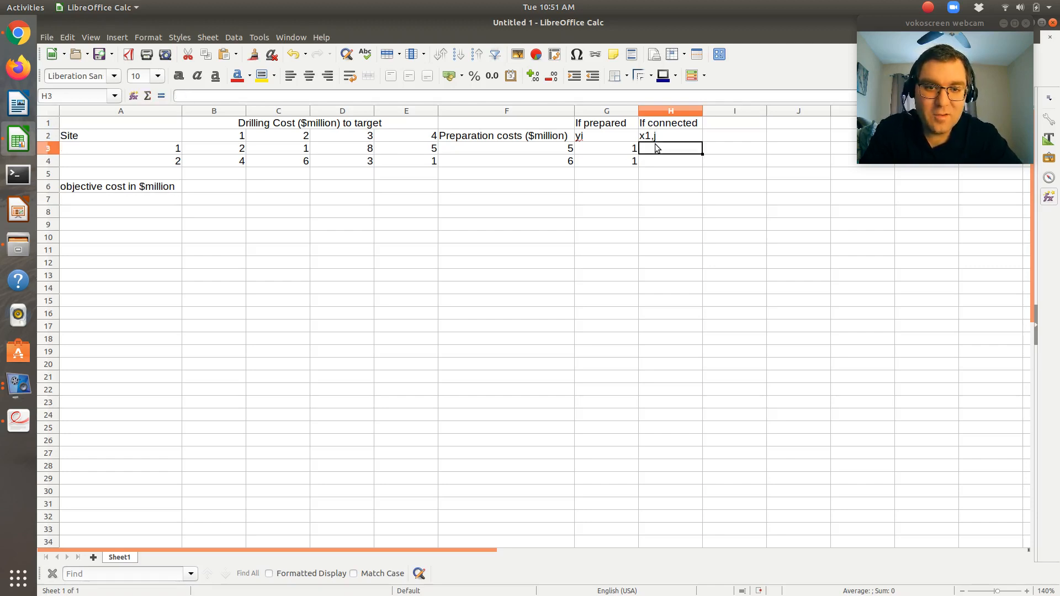
- Replace the heading in H1 with "Target 1"
left_click(671, 124)
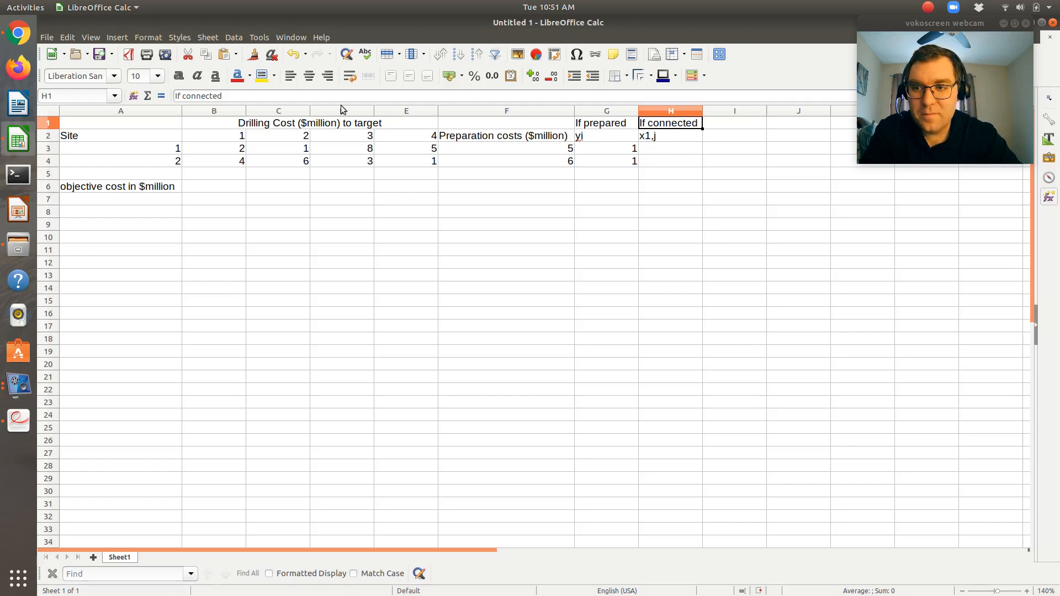
type("tar")
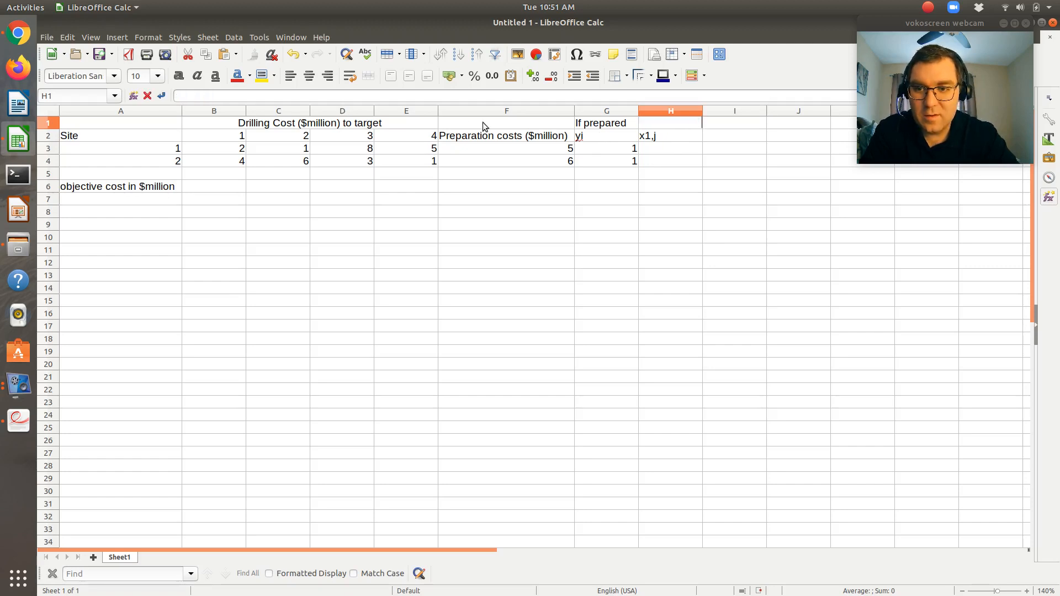
type("tg")
key("BackSpace")
key("BackSpace")
key("BackSpace")
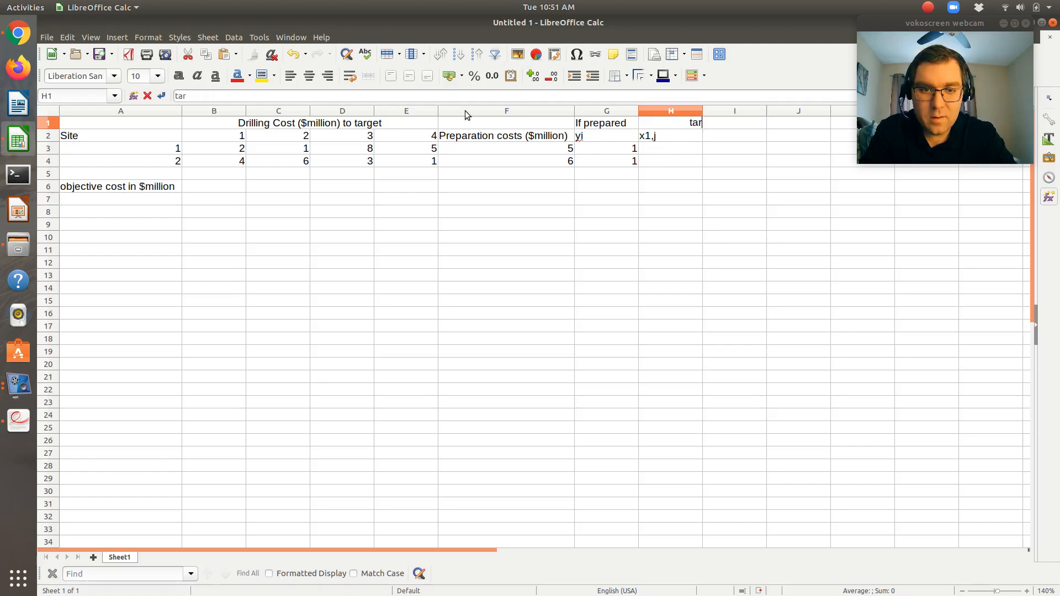
type("get 1")
key("BackSpace")
key("BackSpace")
key("BackSpace")
key("BackSpace")
key("BackSpace")
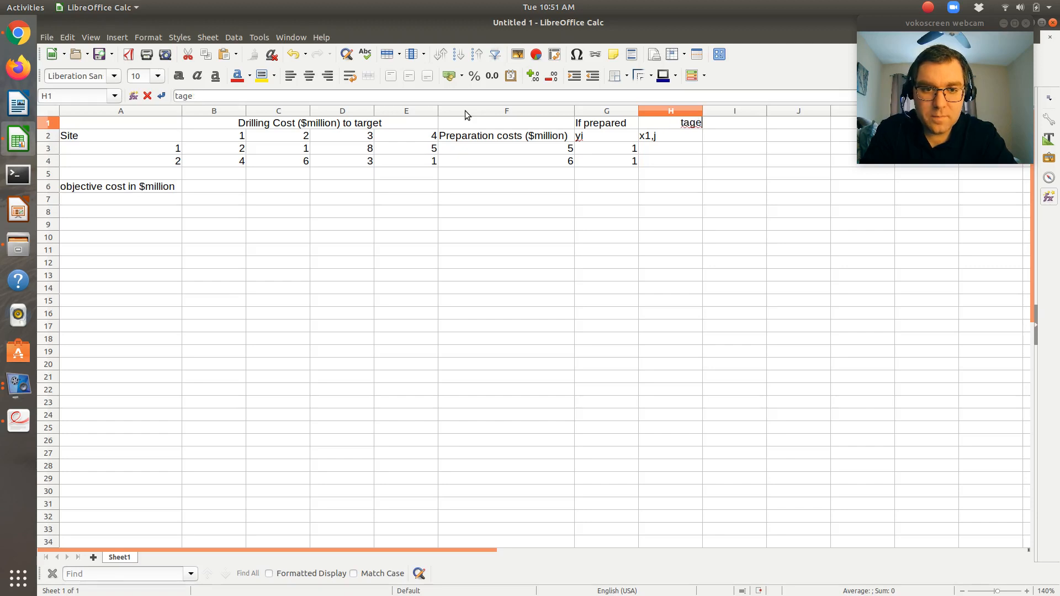
type("rget 1")
key("Tab")
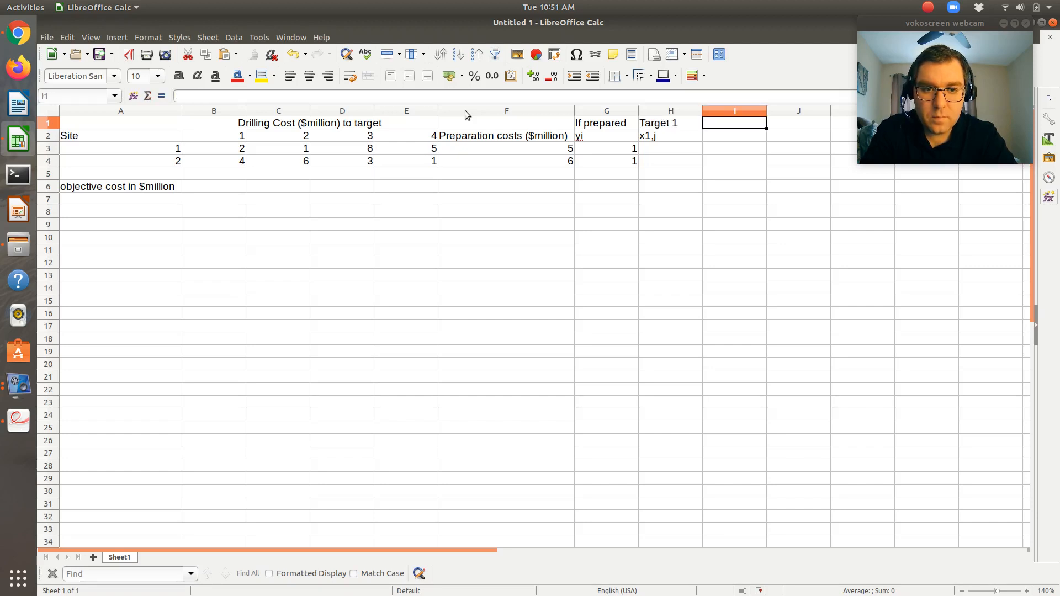
- Enter the headings "Target 2", "Target 3" and "Target 4" in I1 to K1, moving the webcam window off the sheet
type("target 2")
key("Tab")
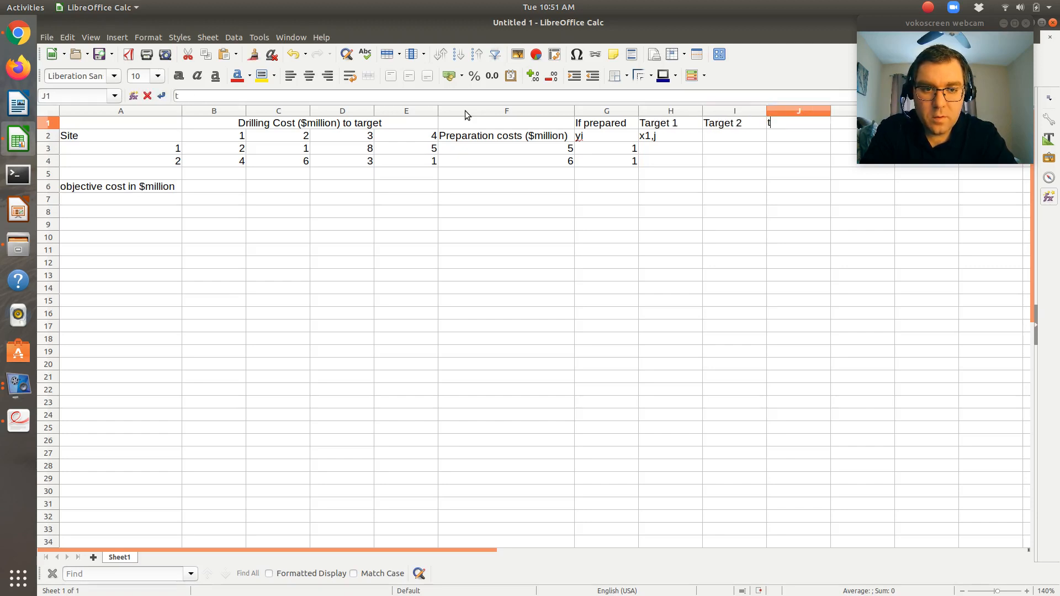
type("target 3")
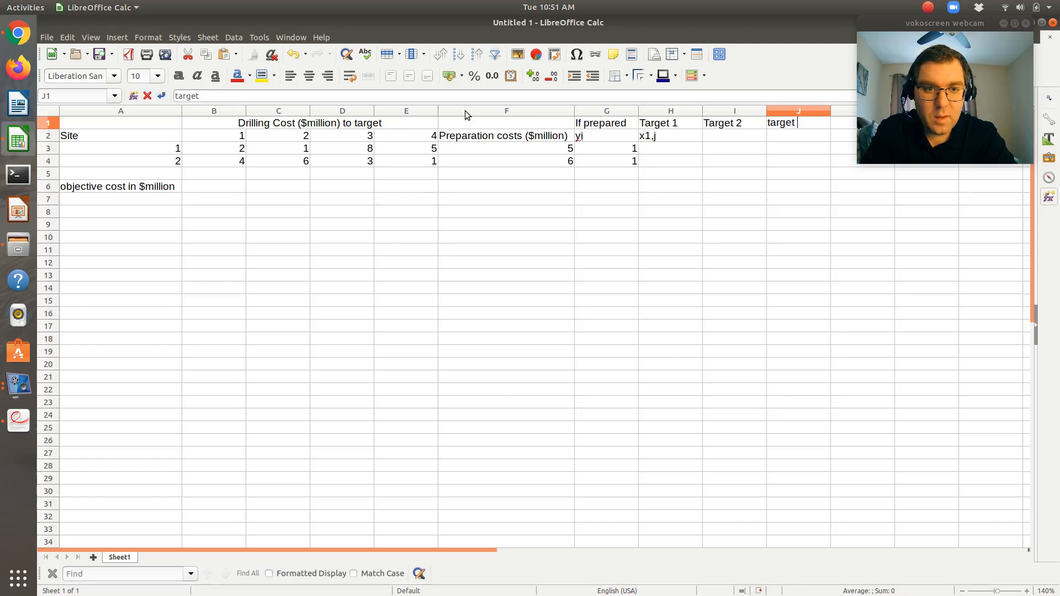
key("Tab")
type("target 4")
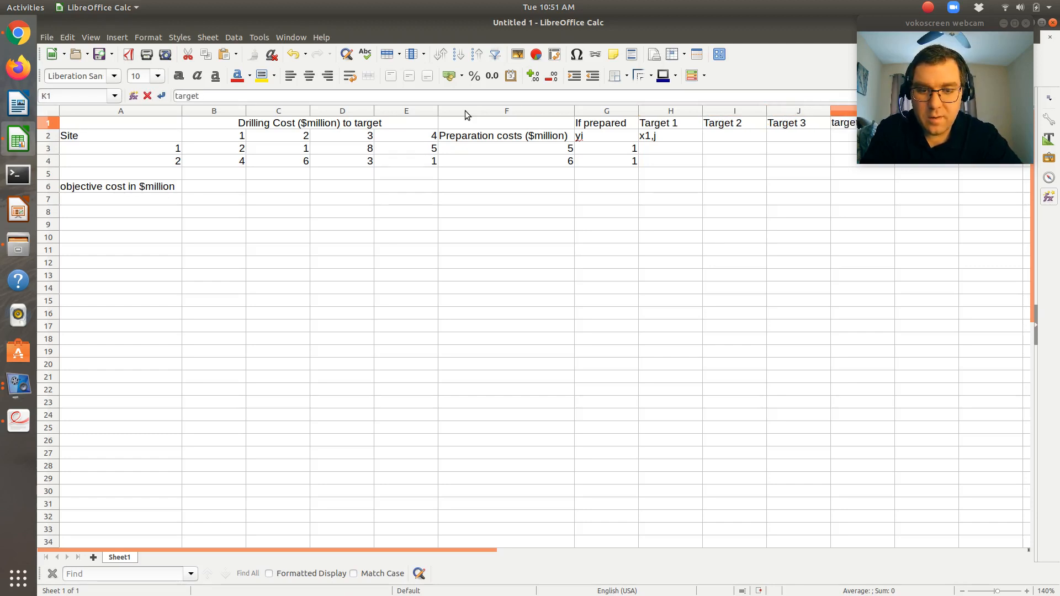
left_click(982, 24)
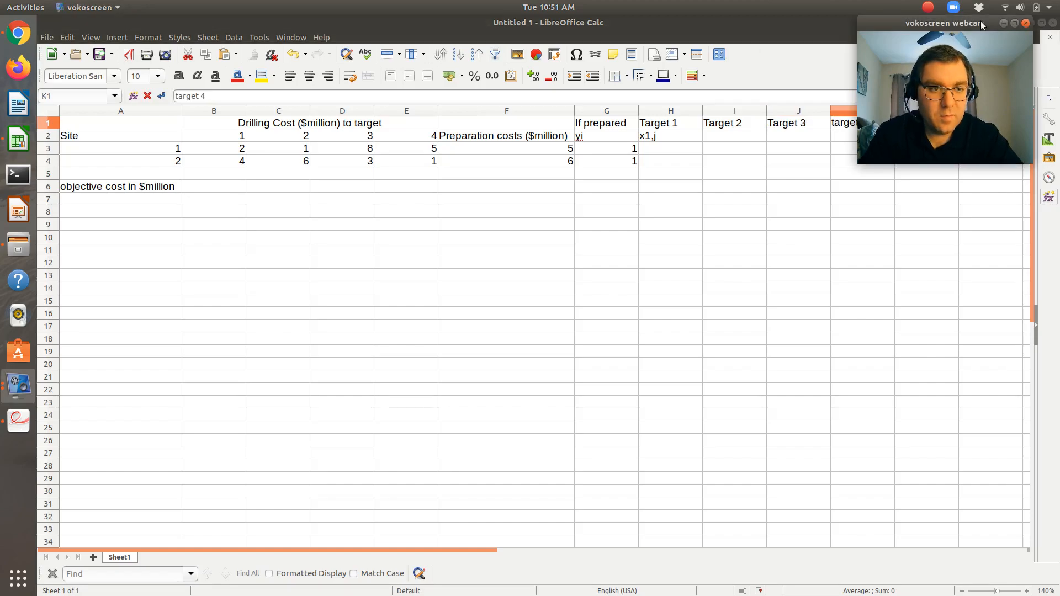
key("ctrl+alt+Down")
key("ctrl+alt+Down")
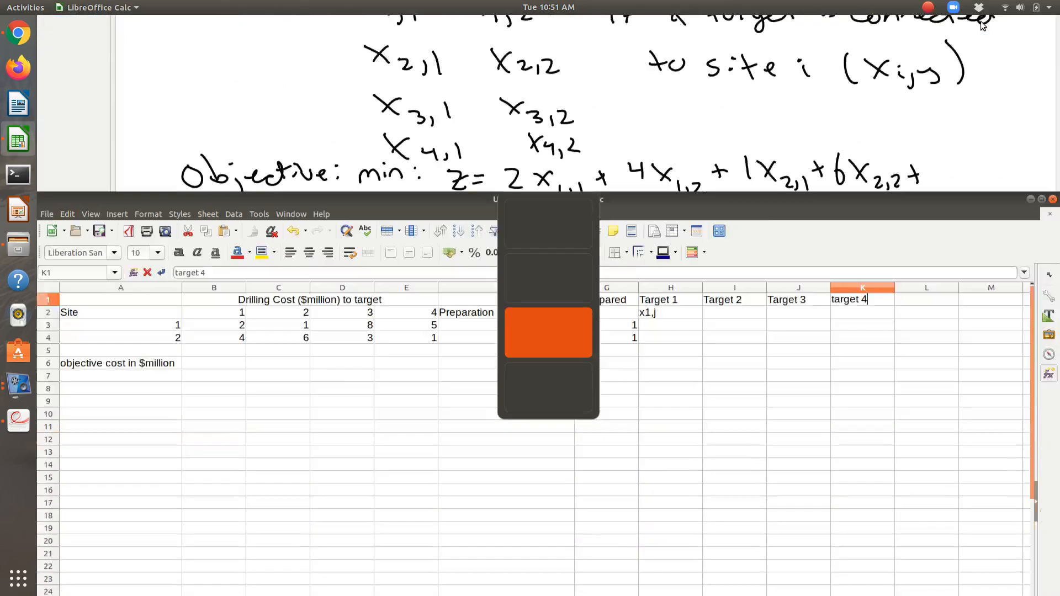
key("Return")
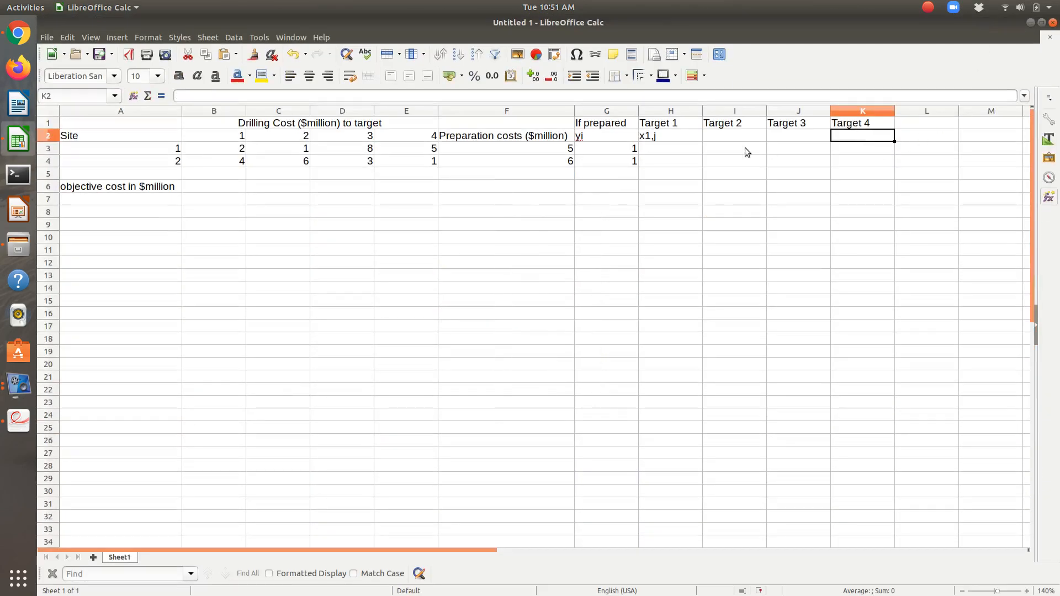
left_click(682, 138)
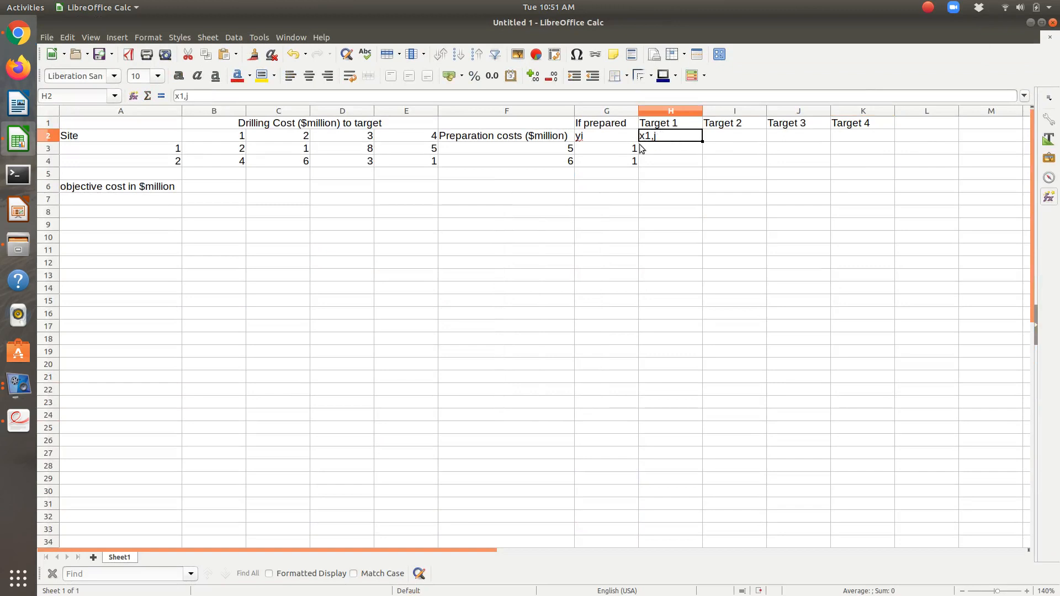
- Enter the Target 1 starting values 1 for site 1 in H3 and 0 for site 2 in H4
left_click(660, 149)
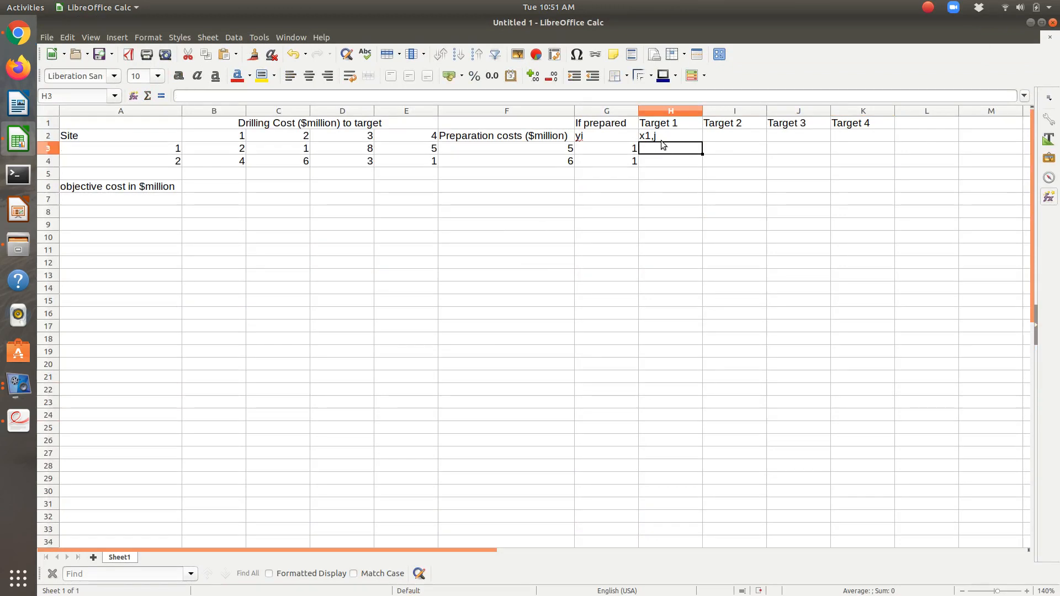
type("1")
key("Return")
type("0")
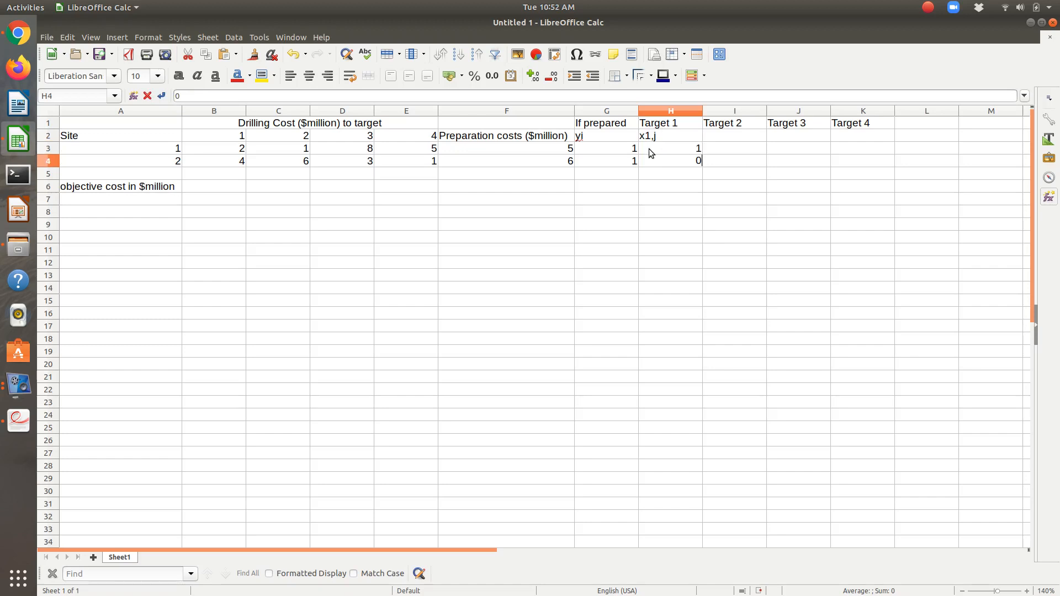
- Enter the Target 2 starting values 1 in I3 and 0 in I4
key("Tab")
key("Up")
key("Up")
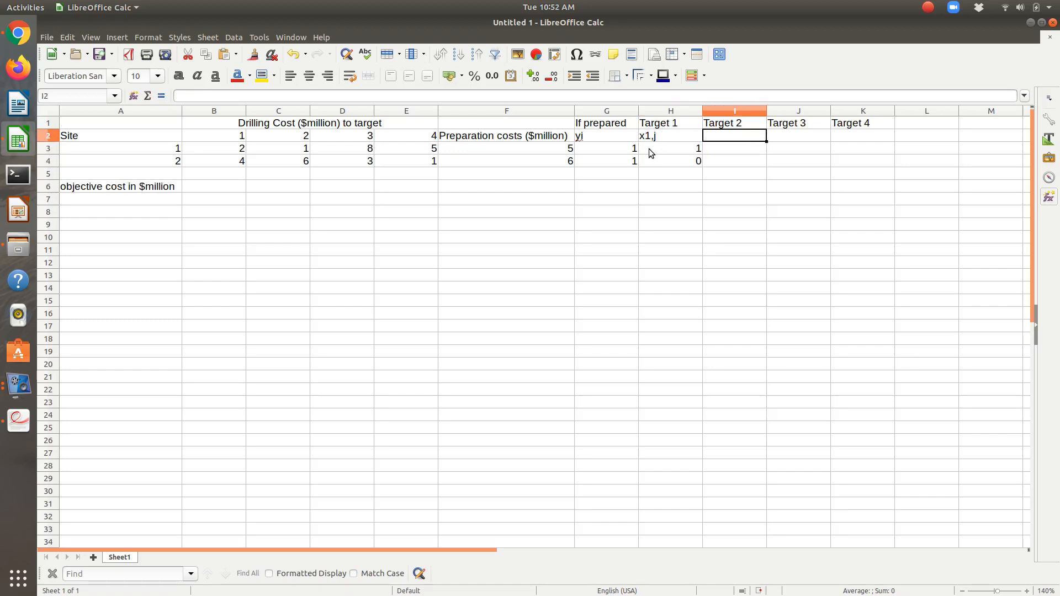
key("Down")
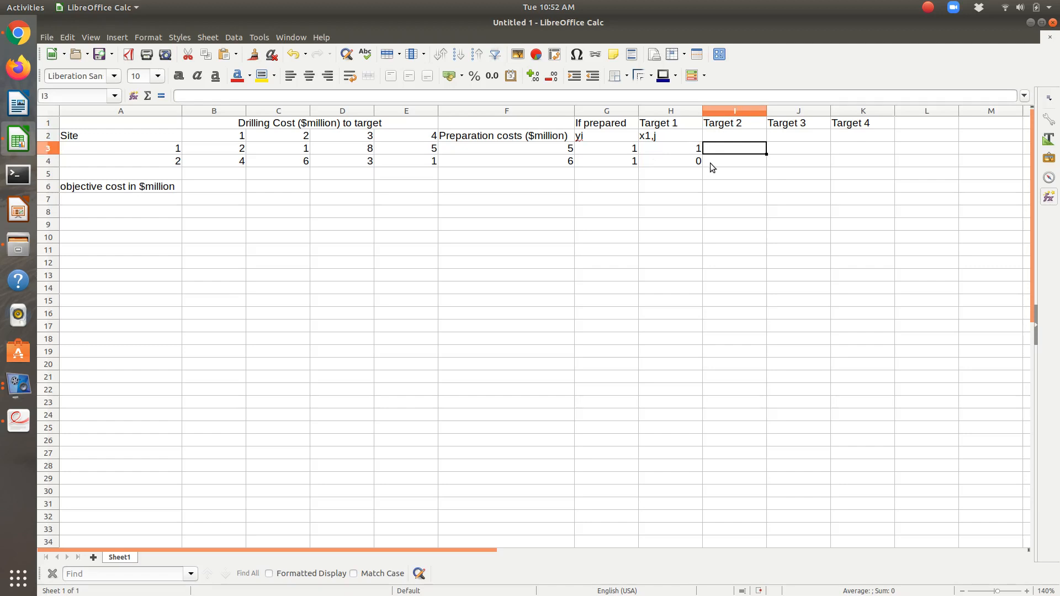
type("1")
key("Return")
type("0")
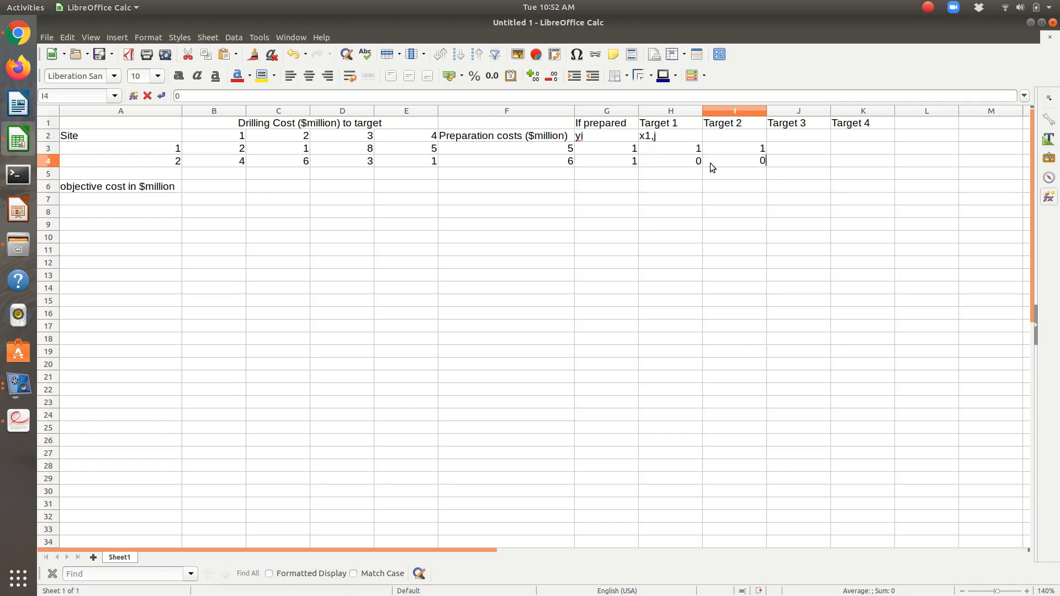
- Fill the Target 3 and Target 4 starting values with 1 in J3 and K3 and 0 in J4 and K4
key("Tab")
key("Up")
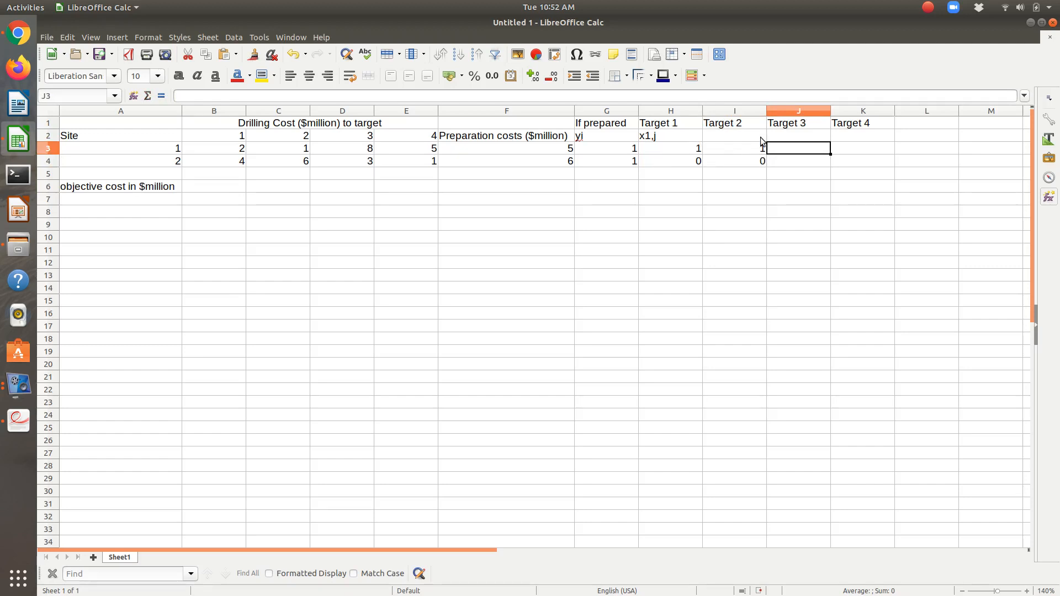
type("1")
key("Return")
type("0")
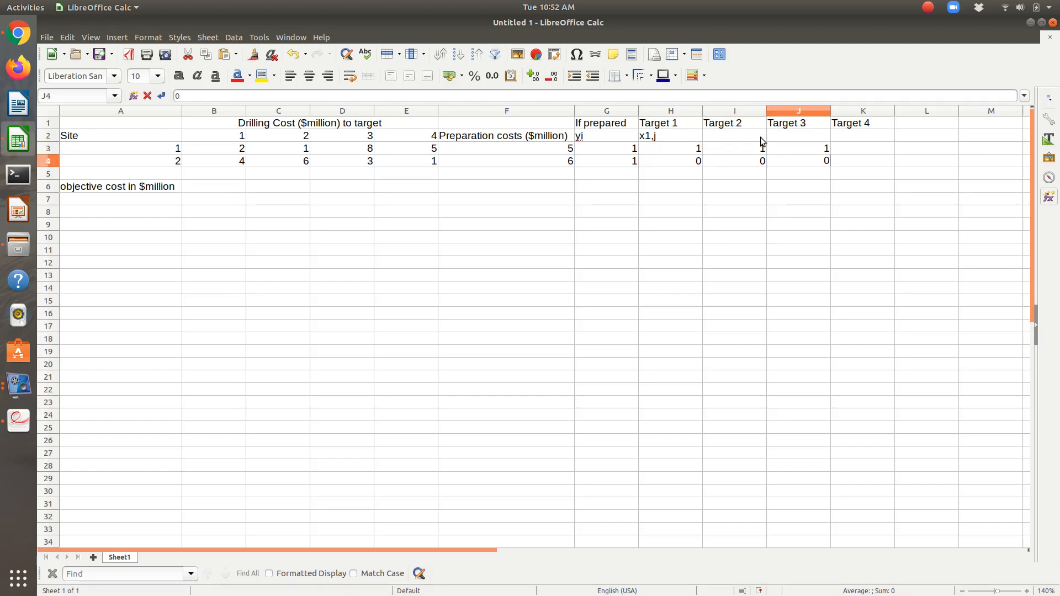
key("Tab")
key("Up")
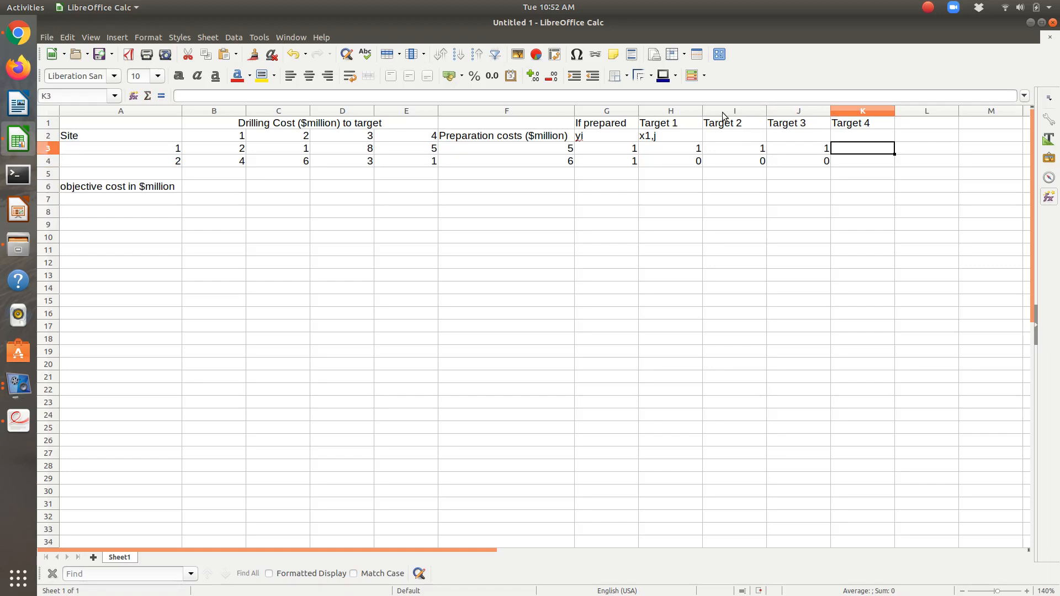
type("1")
key("Return")
type("0")
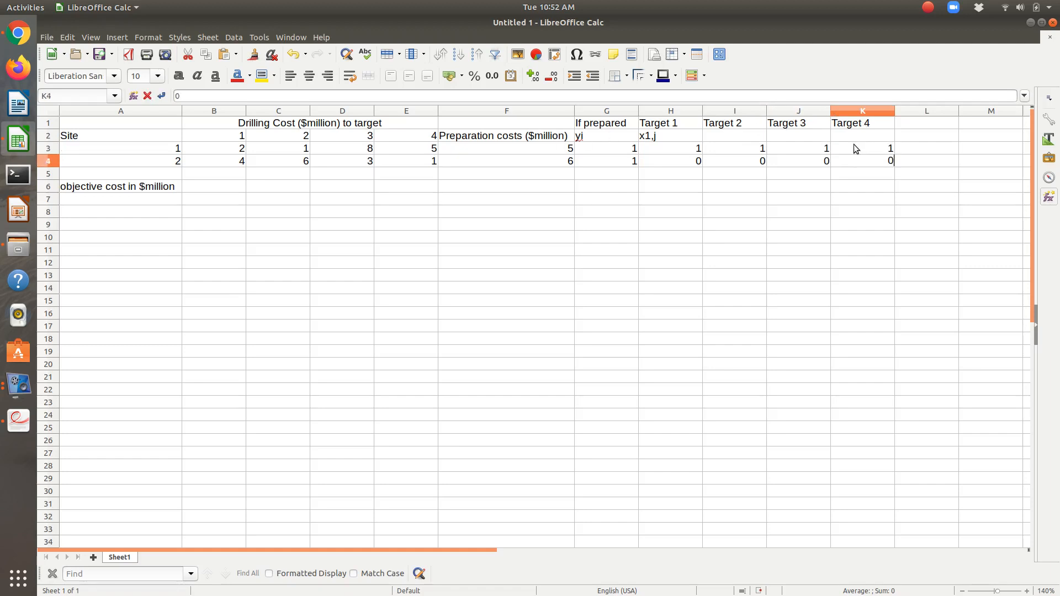
key("Return")
- Start the objective cost formula in B6 with the preparation cost terms =G3*F3+G4*F4
key("Return")
key("Return")
key("Return")
key("Return")
key("Left")
key("Left")
key("Left")
key("Left")
key("Left")
key("Left")
key("Left")
key("Left")
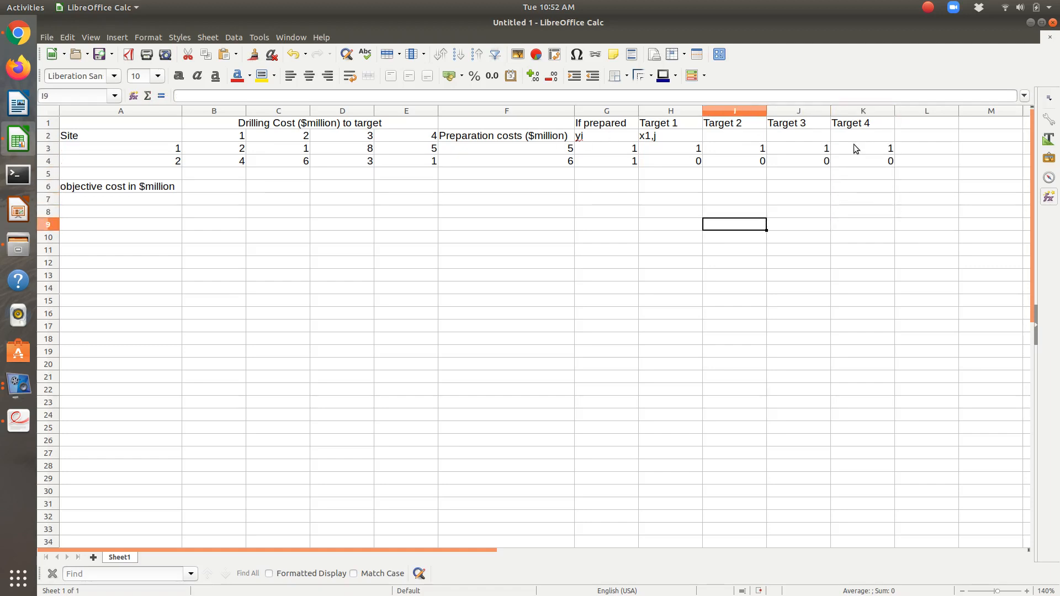
key("Up")
key("Up")
key("Up")
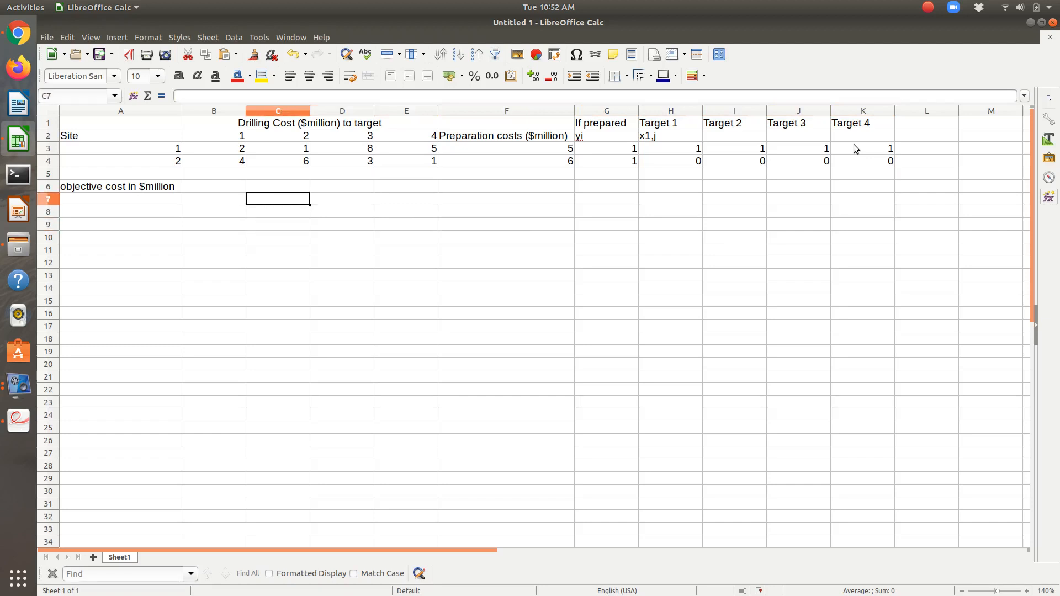
key("Left")
type("=")
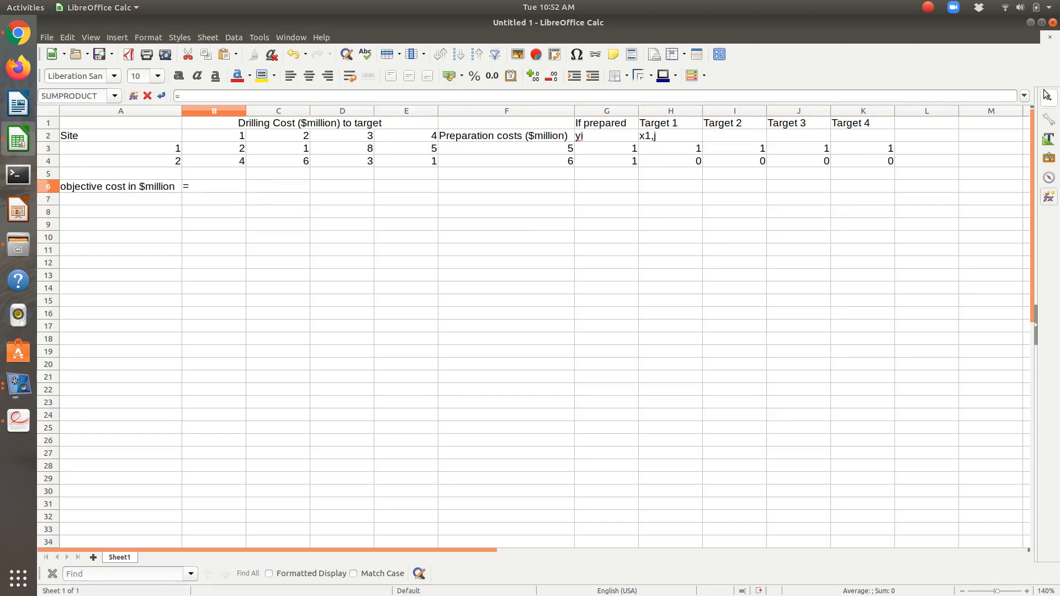
left_click(607, 151)
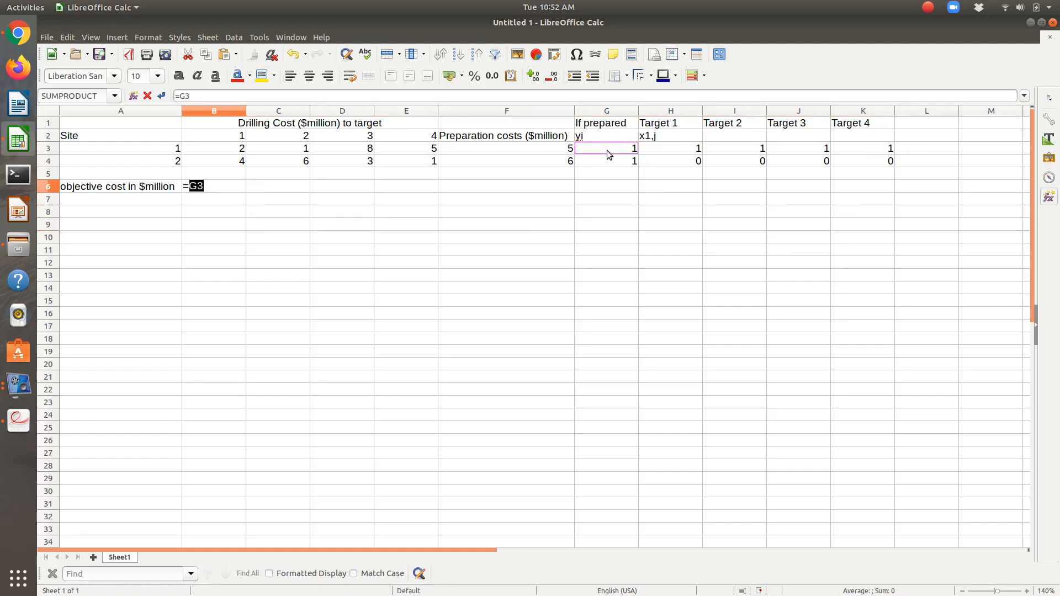
type("*(")
left_click(552, 149)
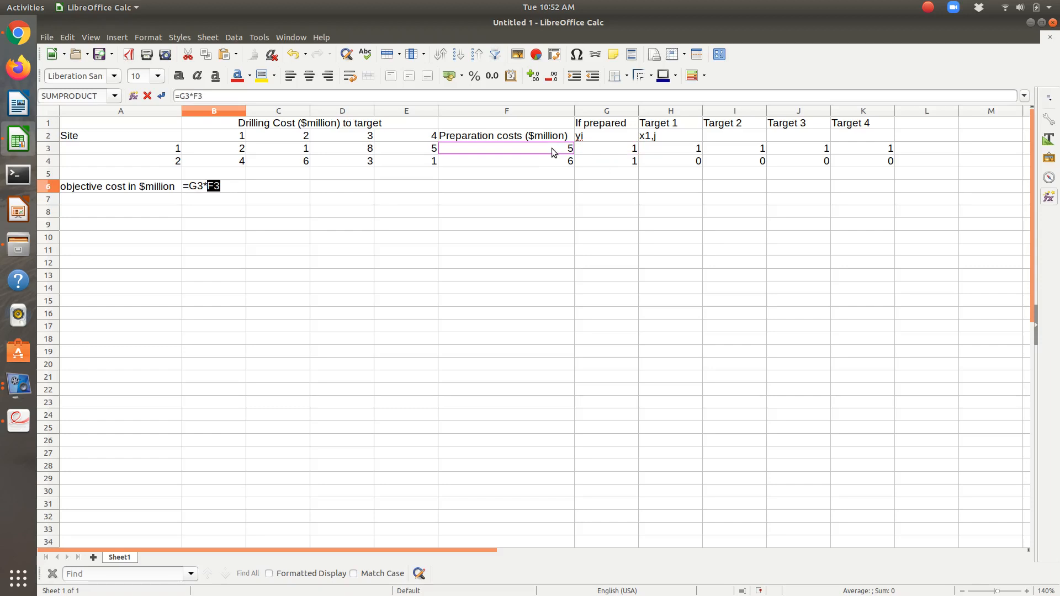
type("+")
left_click(611, 161)
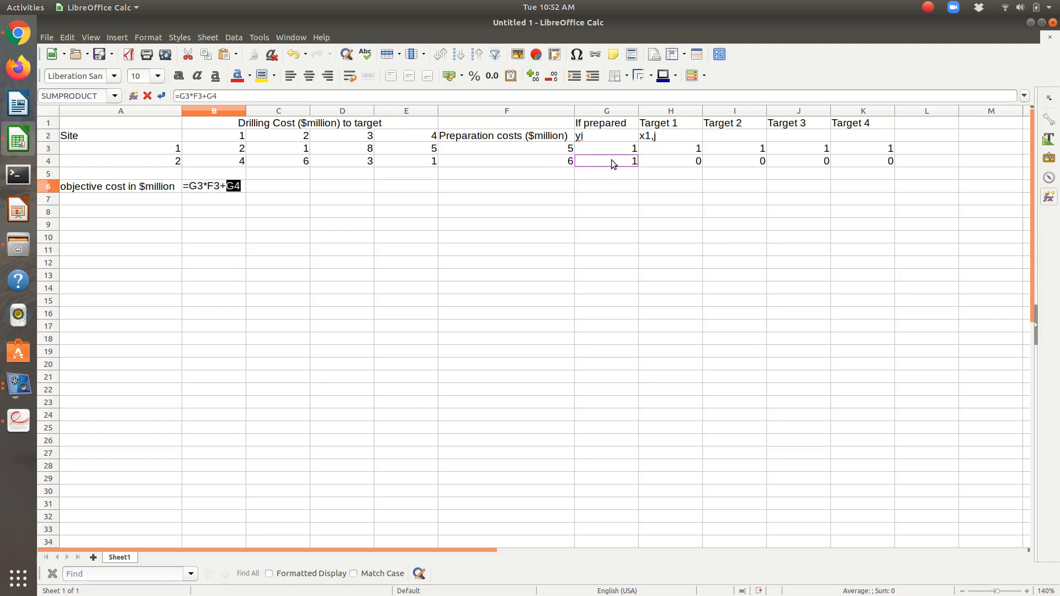
type("*")
left_click(538, 159)
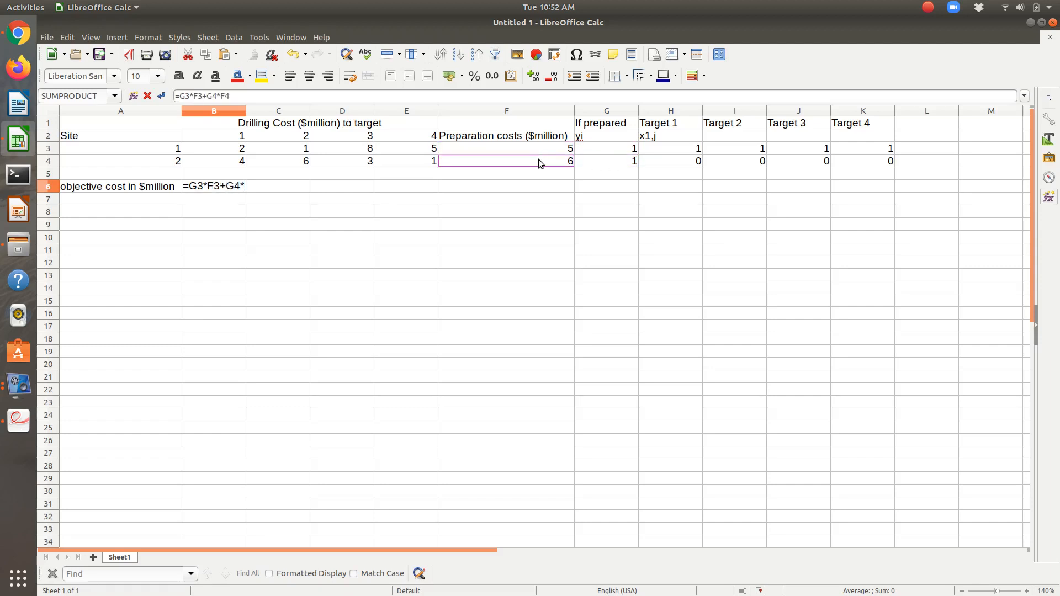
- Add the Target 1 drilling cost terms +H3*B3+H4*B4 to the objective formula
type("+")
left_click(648, 149)
type("*")
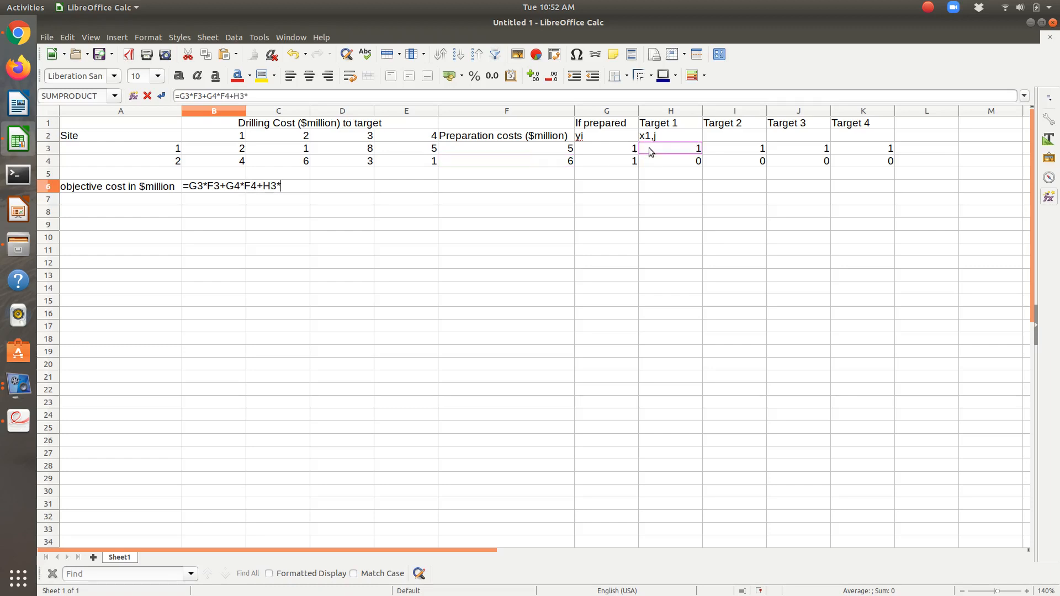
left_click(232, 153)
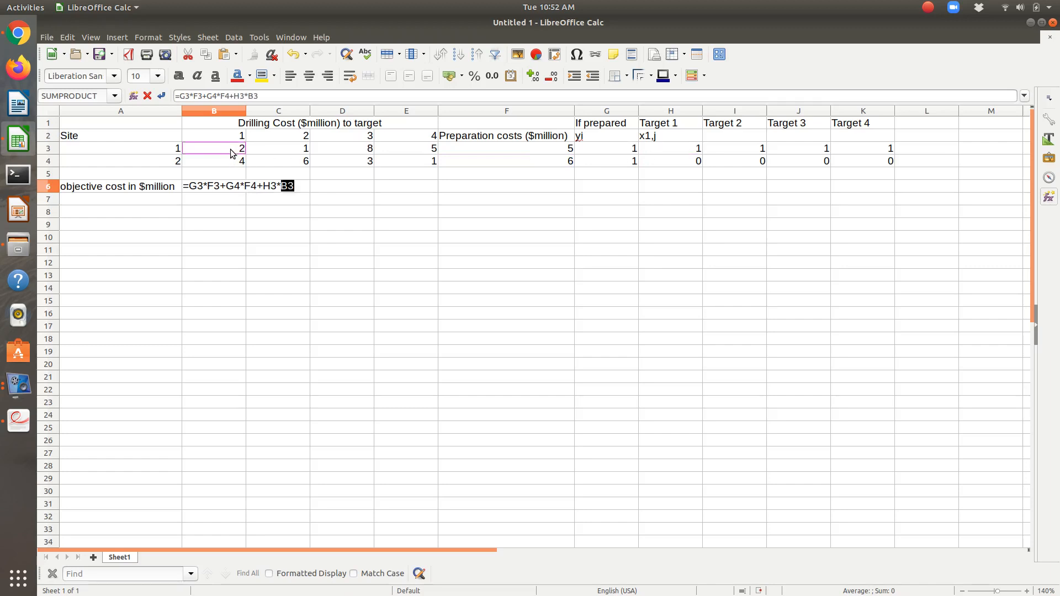
type("+")
left_click(657, 160)
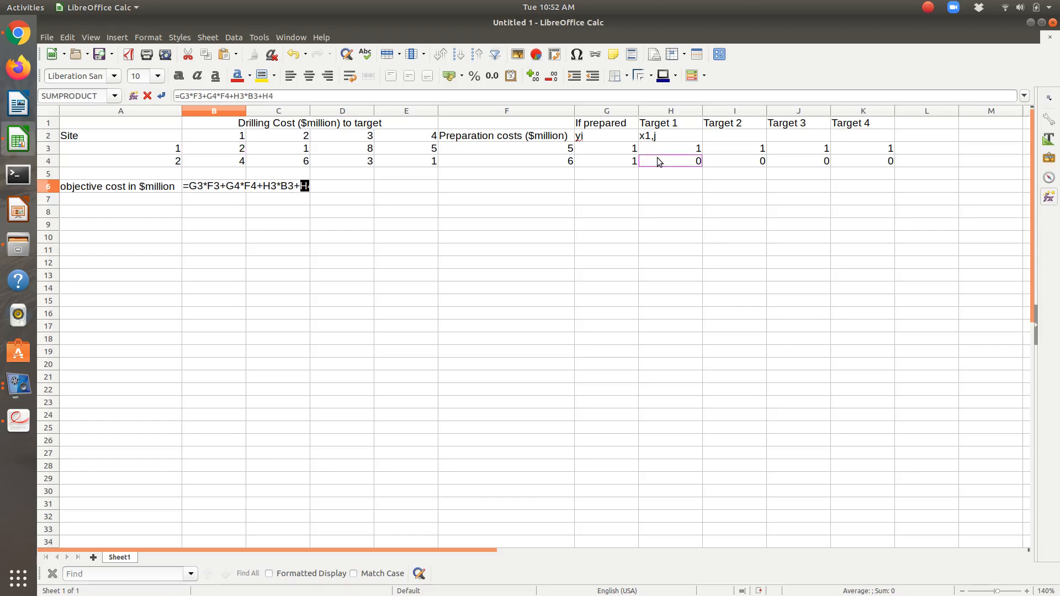
type("*")
left_click(243, 160)
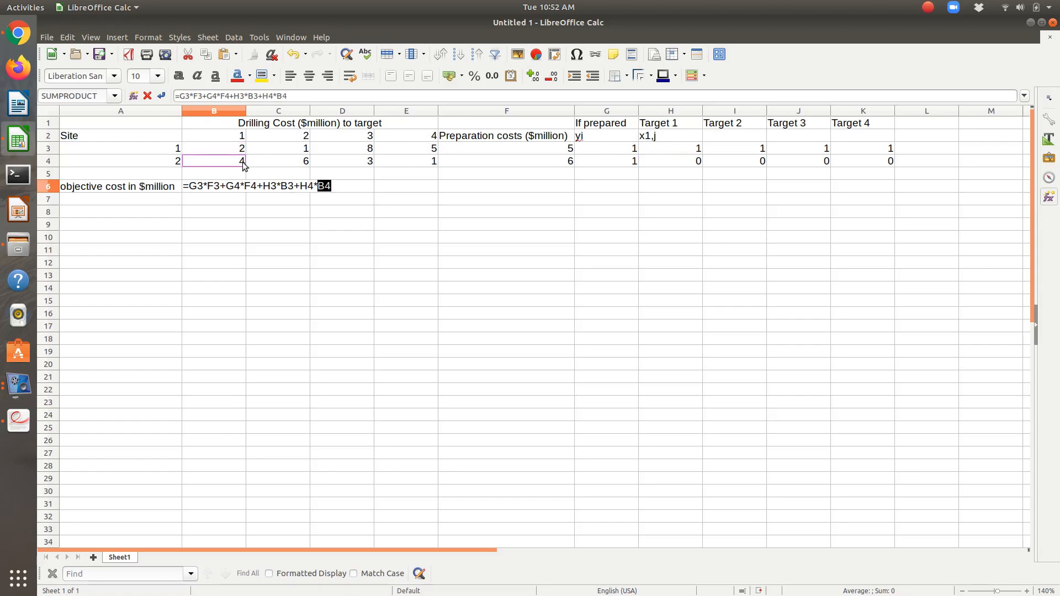
- Add the Target 2 drilling cost terms +I3*C3+I4*C4 to the objective formula
type("+")
left_click(734, 147)
type("*")
left_click(296, 152)
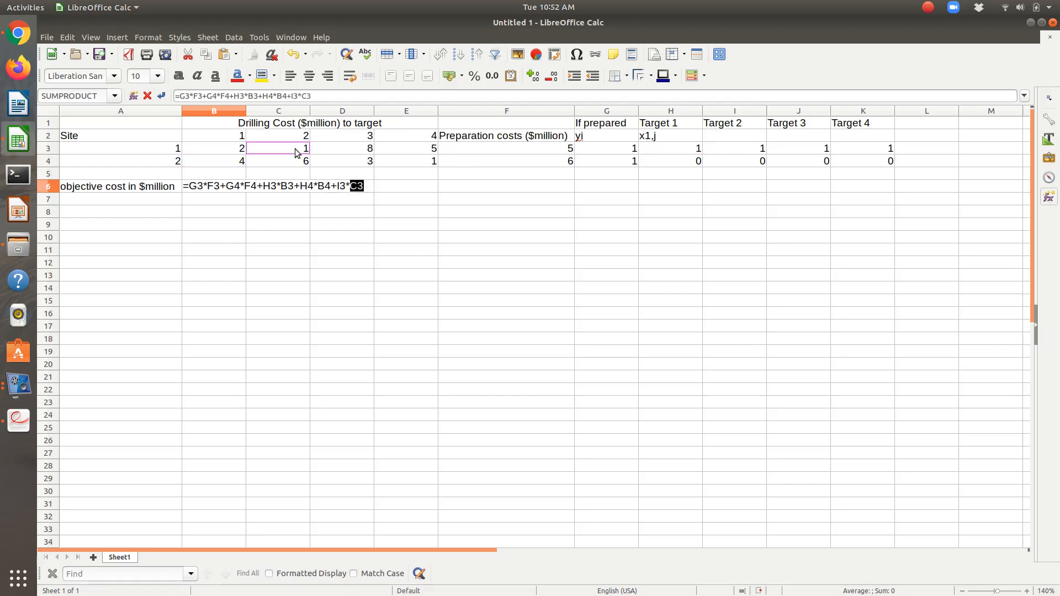
type("+")
left_click(725, 160)
type("*")
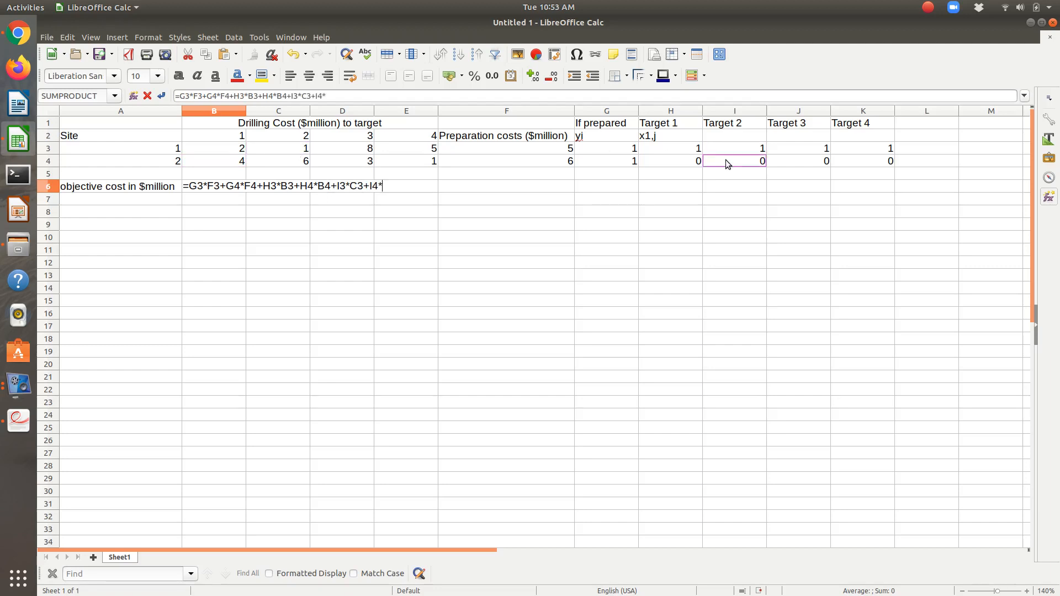
left_click(301, 163)
- Add the Target 3 drilling cost terms +J3*D3+J4*D4 to the objective formula
type("+")
left_click(809, 145)
type("*")
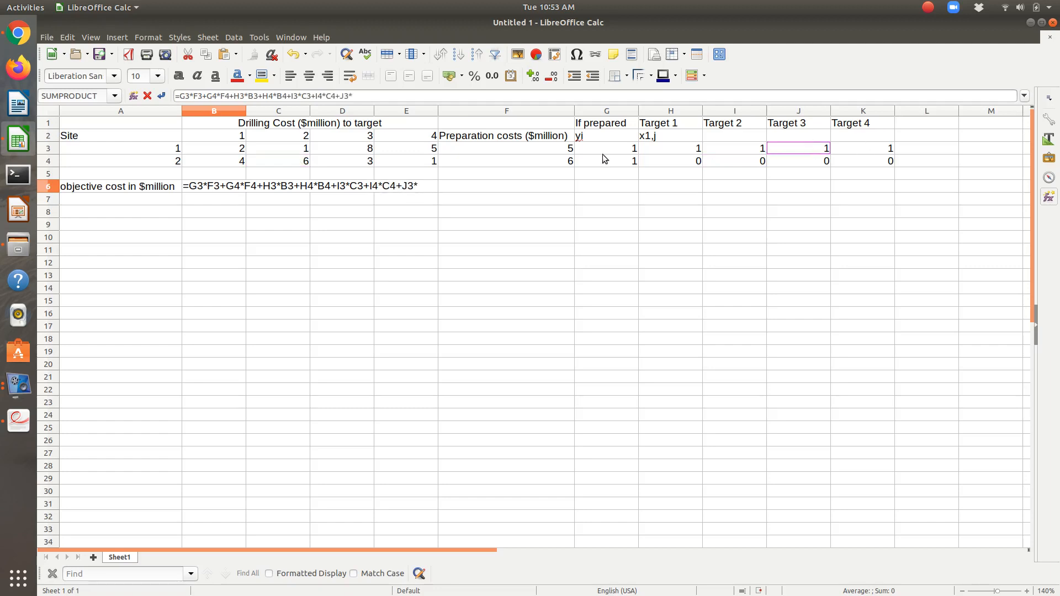
left_click(359, 151)
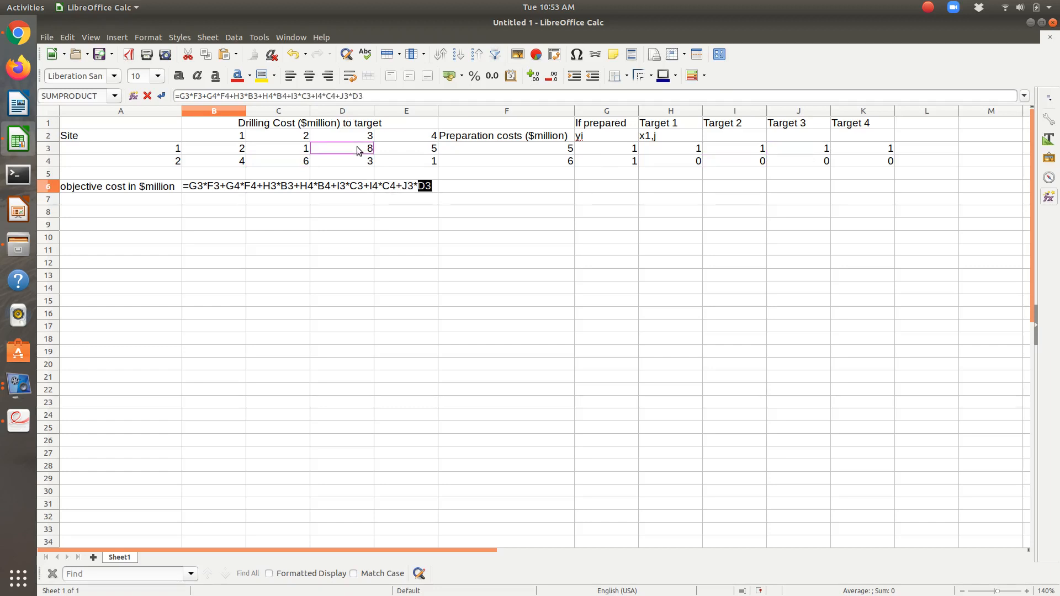
type("+")
left_click(774, 160)
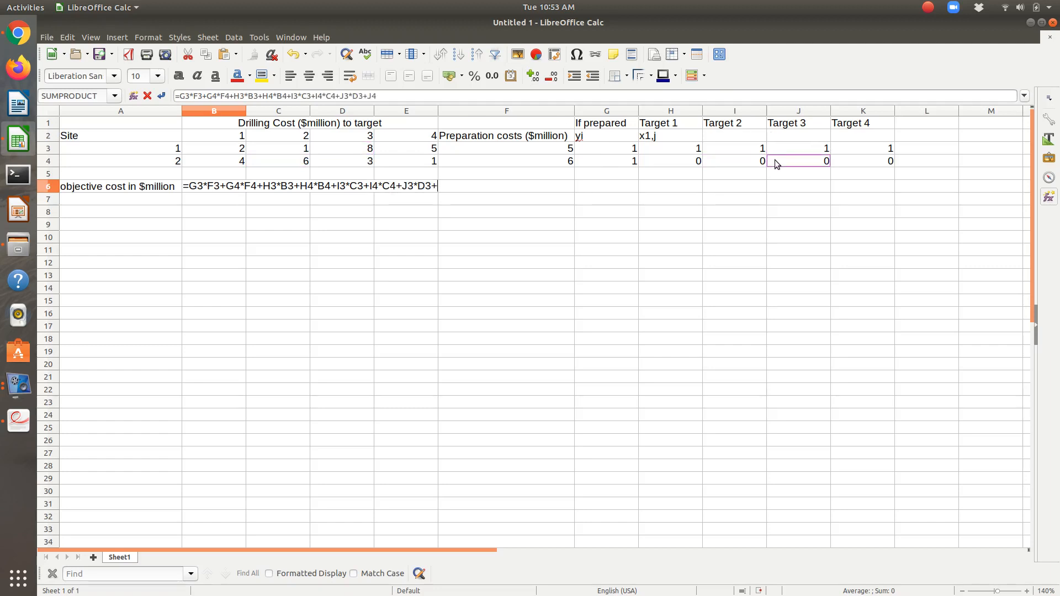
type("(")
left_click(359, 166)
- Complete the objective formula in B6 with the Target 4 drilling cost terms +K3*E3+K4*E4
type("+")
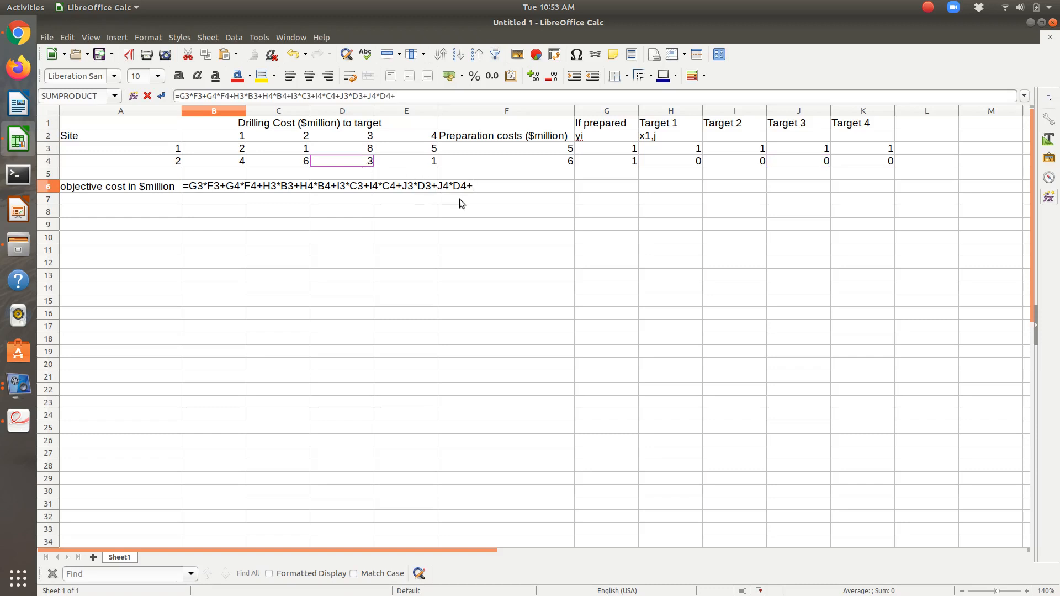
left_click(869, 148)
type("*")
left_click(406, 144)
type("+")
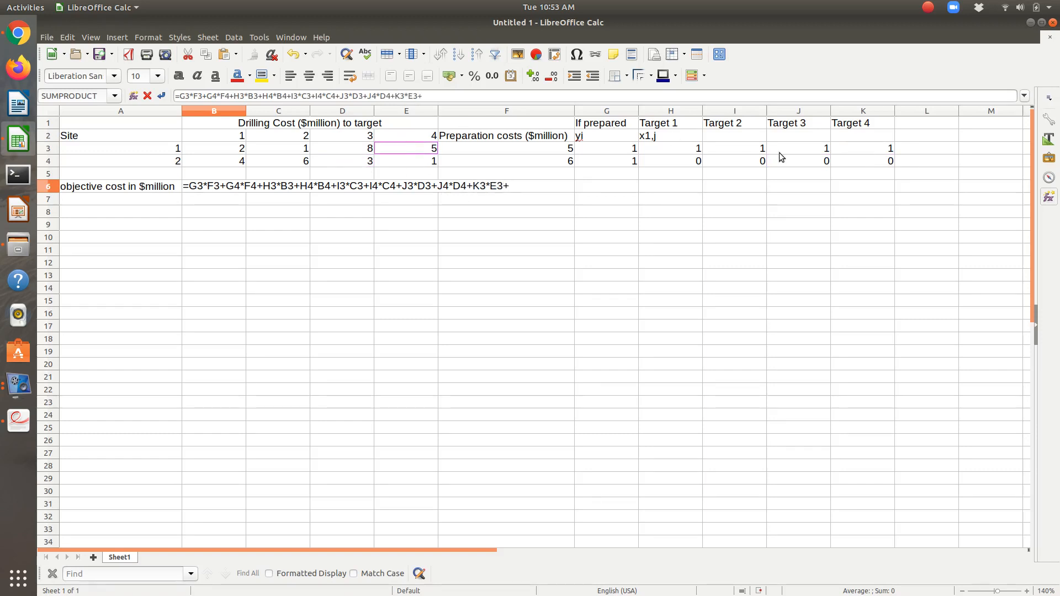
left_click(868, 158)
type("*")
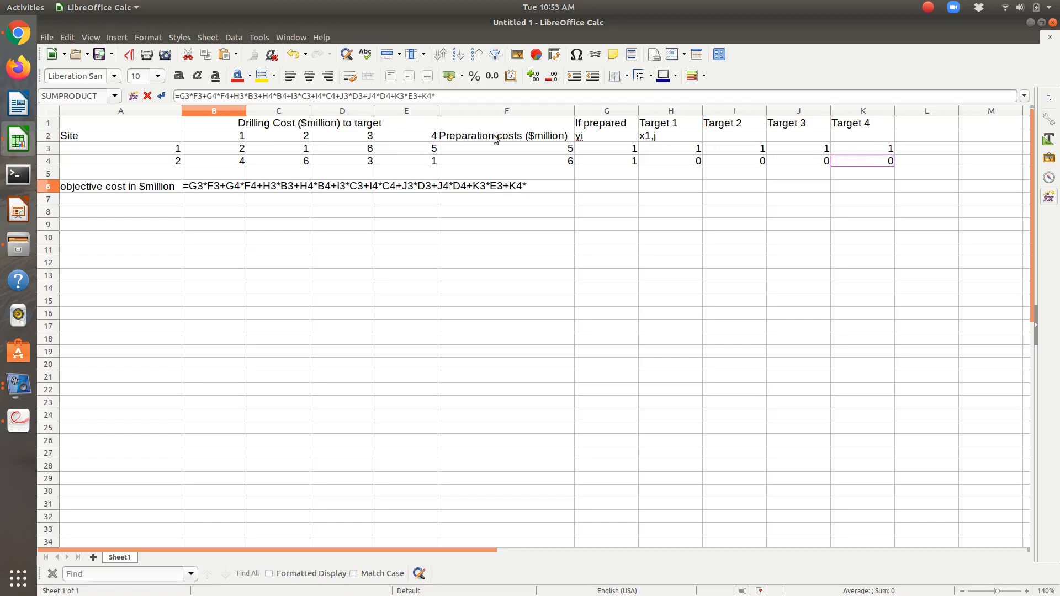
left_click(430, 164)
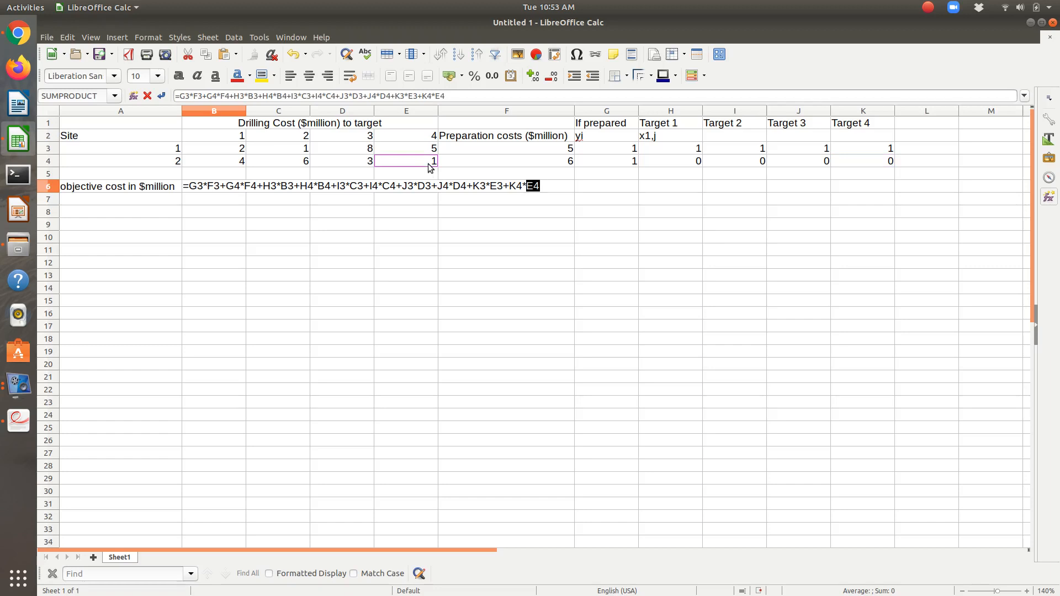
key("Return")
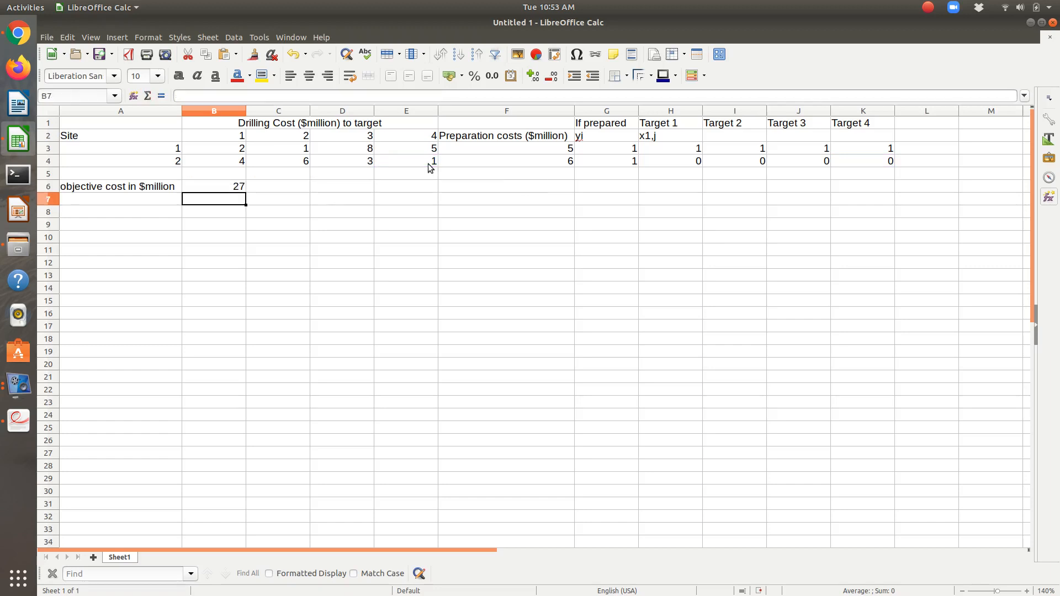
key("Up")
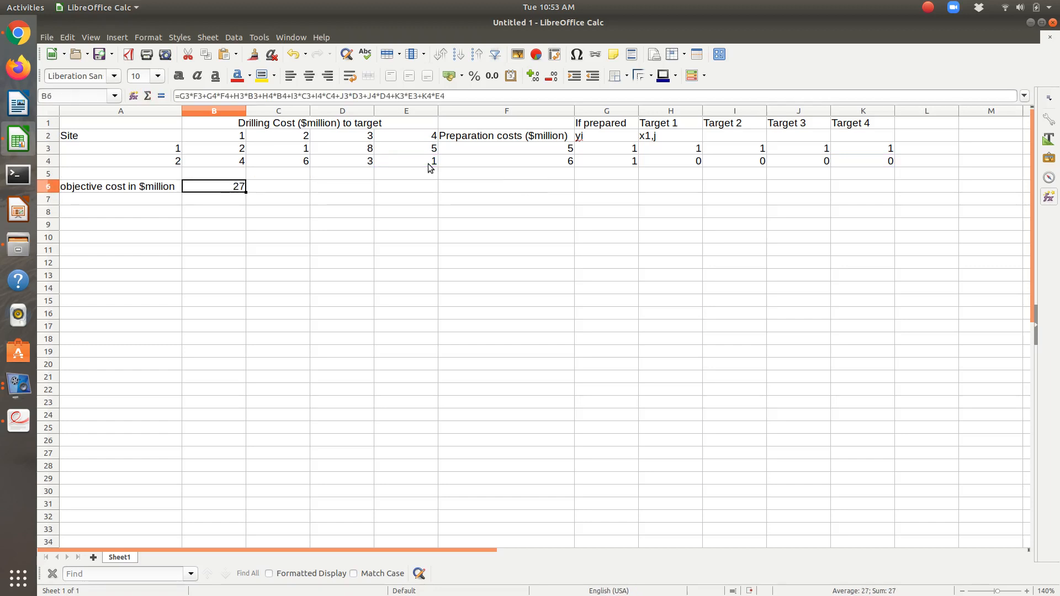
- Enter the heading "Constraints" in A8
key("Down")
key("Down")
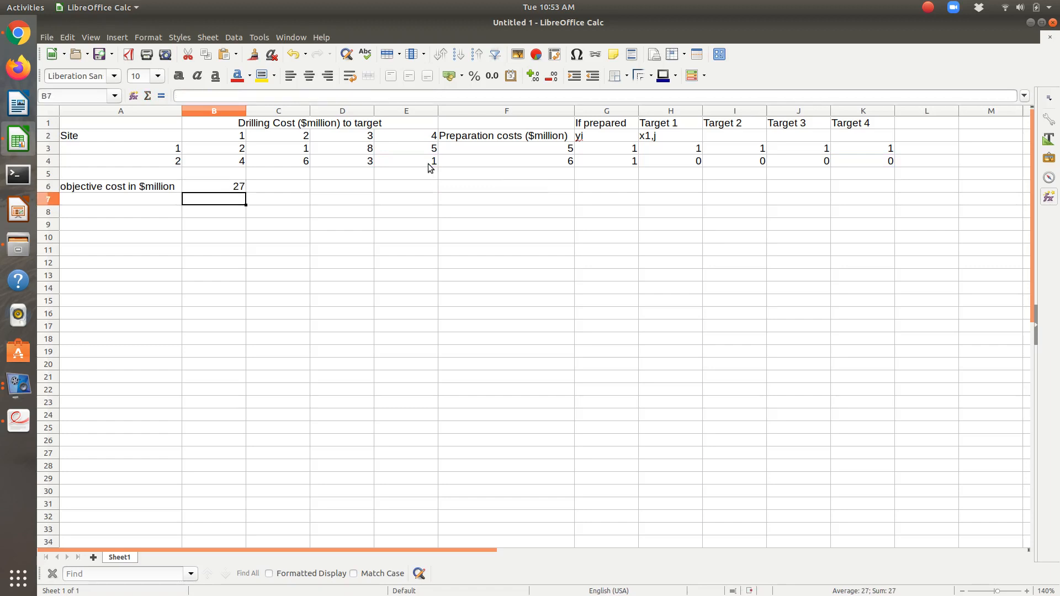
key("Left")
type("Co")
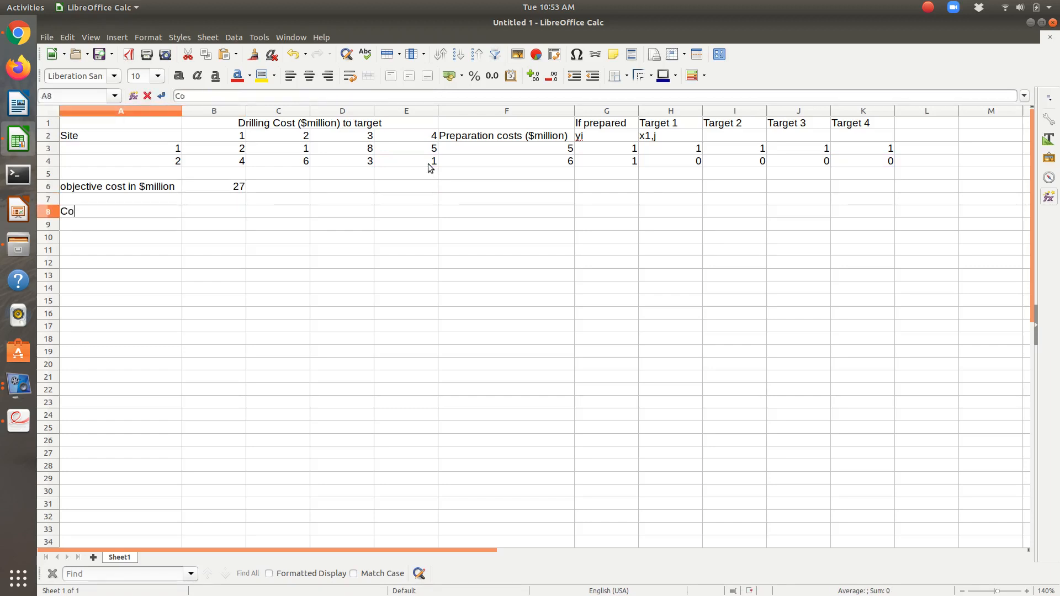
type("nstaraints")
key("Tab")
- Switch to week_8_example_3_ip.pdf in the document viewer and review the handwritten constraint equations for targets 1 to 4
key("alt+Tab")
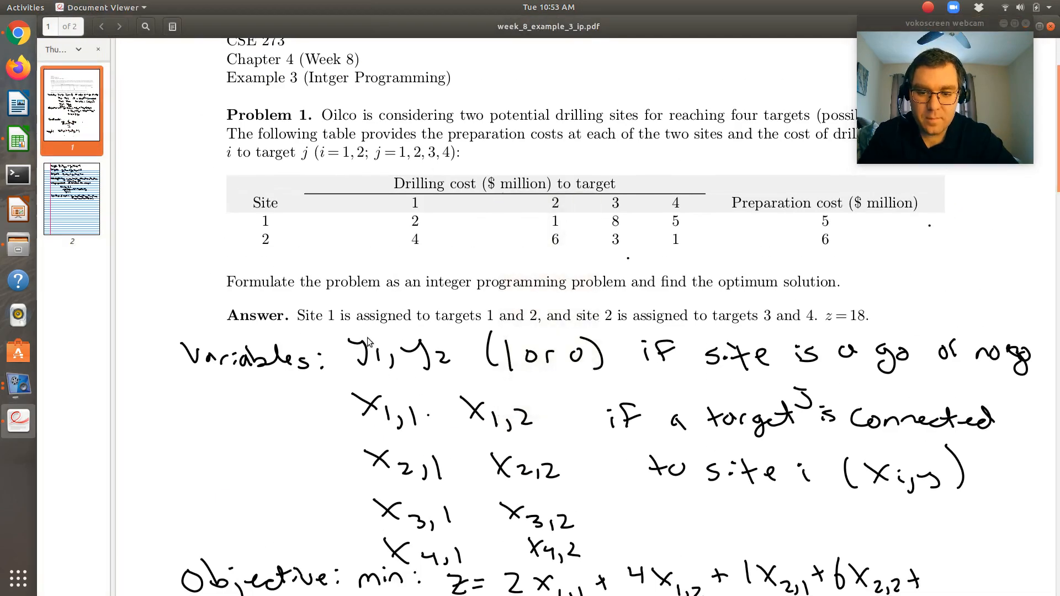
scroll(367, 340, "down", 7)
scroll(368, 341, "down", 8)
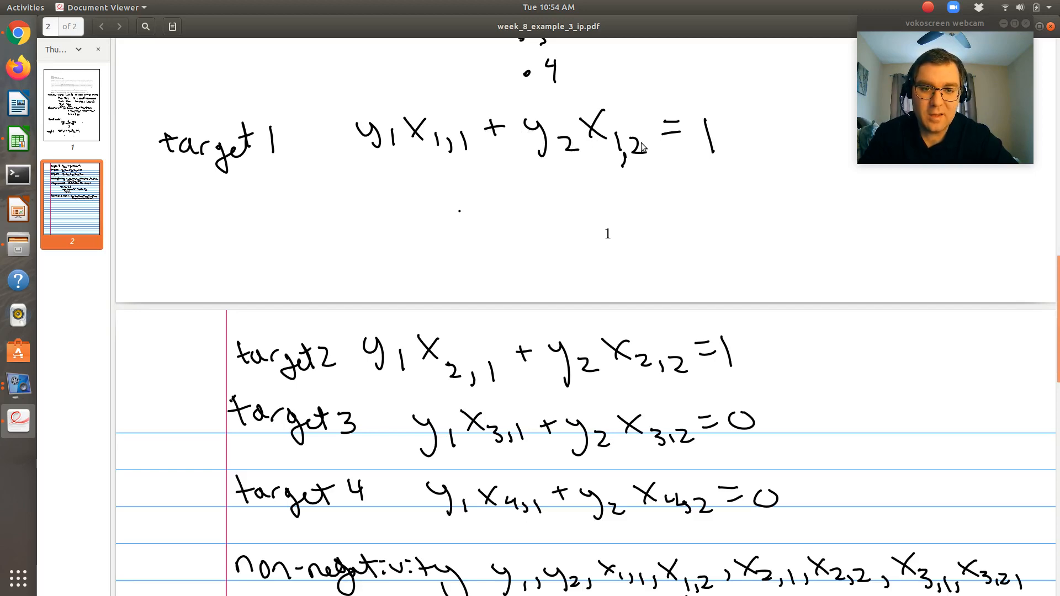
- Switch back to the Calc spreadsheet and enter the label "Target 1" in A9 under the Constraints heading
key("ctrl+alt+Down")
type("=")
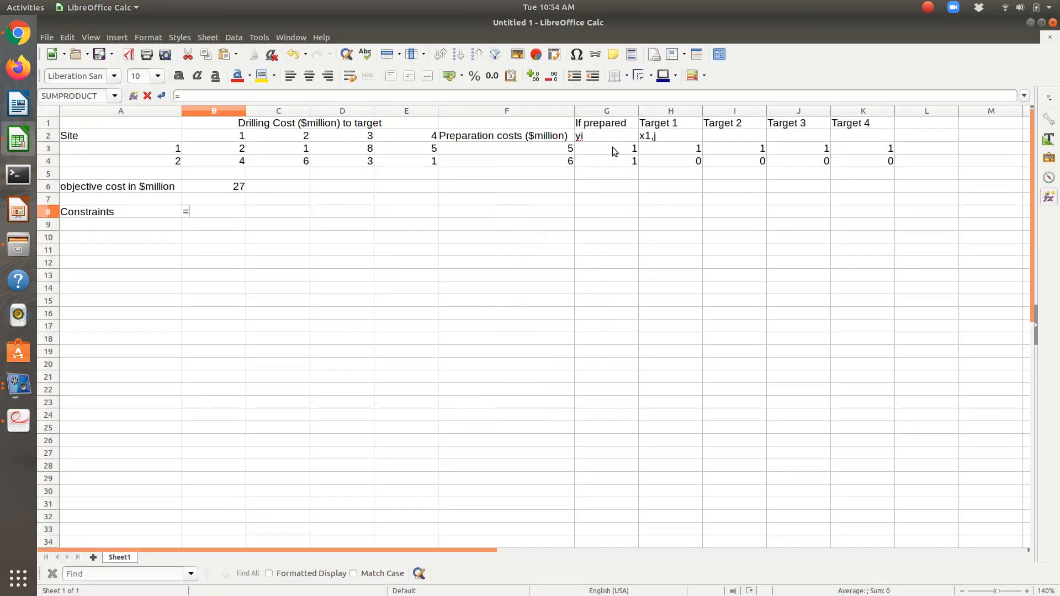
key("Escape")
key("Down")
key("Left")
type("targe")
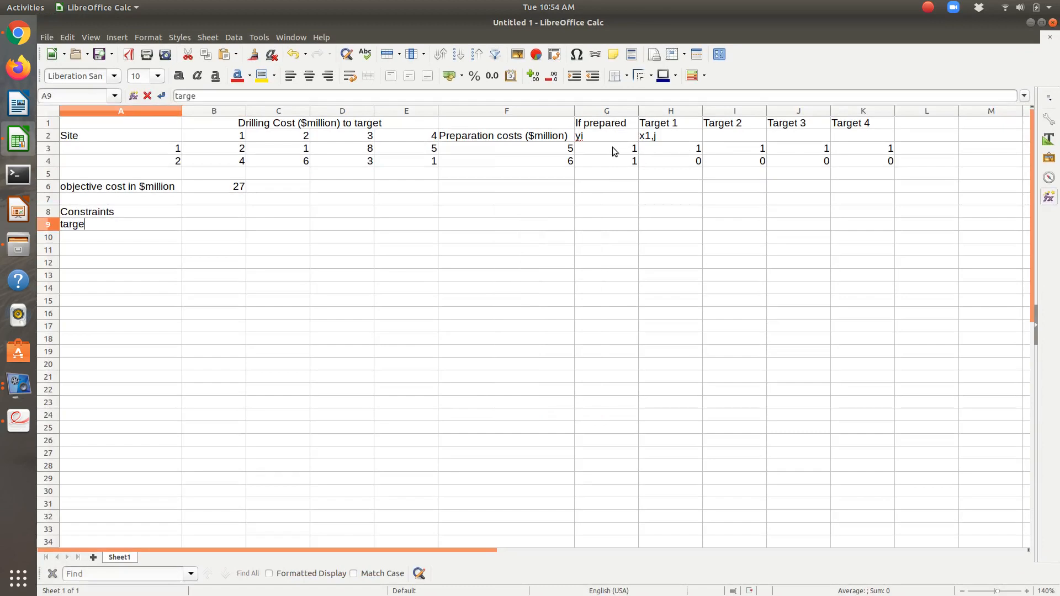
key("Right")
key("Left")
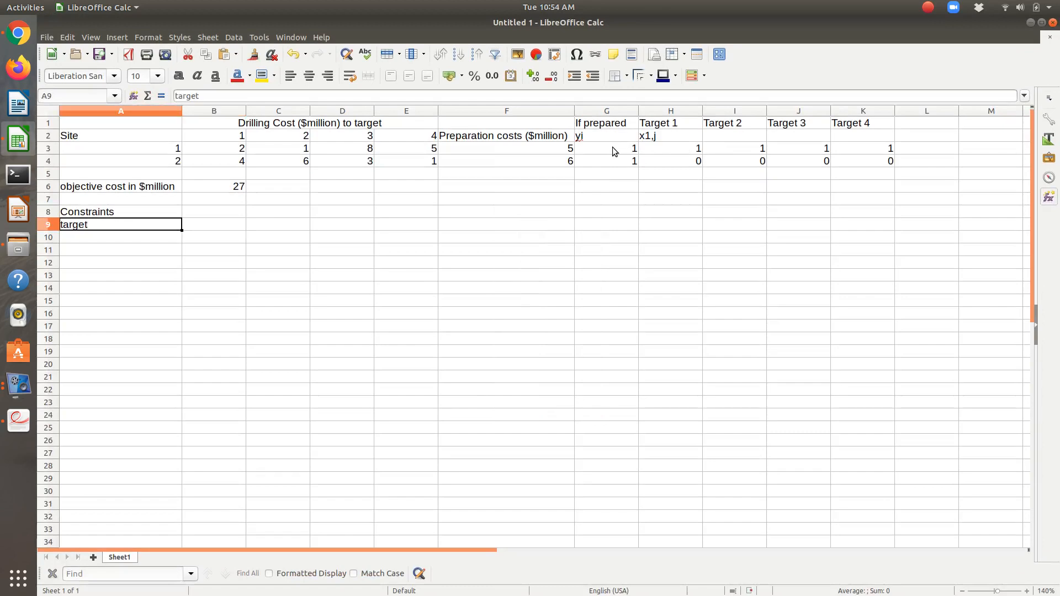
type("target")
key("BackSpace")
type("get 1")
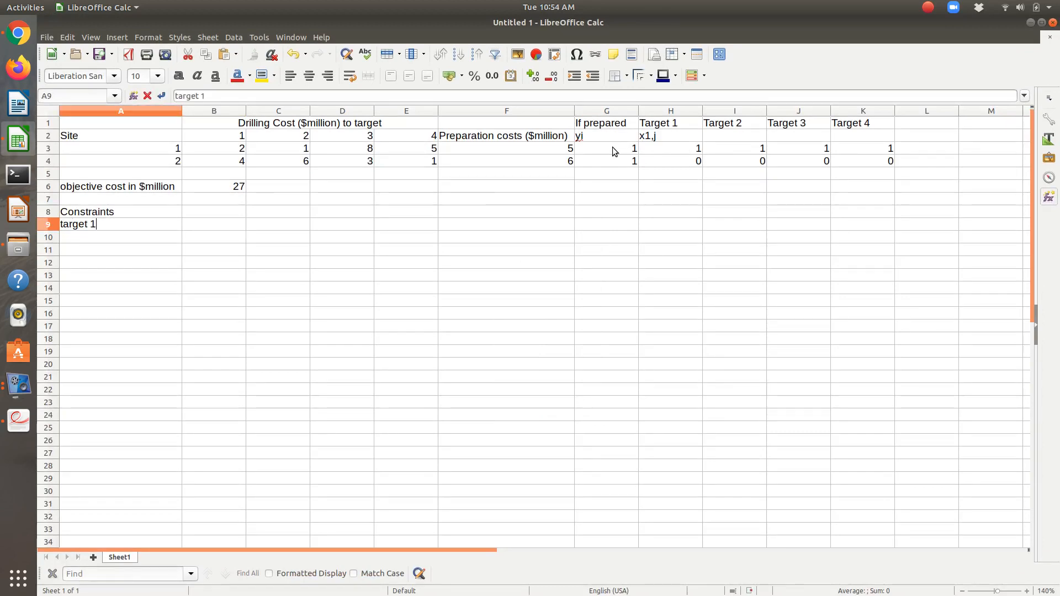
key("Return")
- Enter the labels "Target 2", "Target 3" and "Target 4" in A10 to A12
type("target 2")
key("Return")
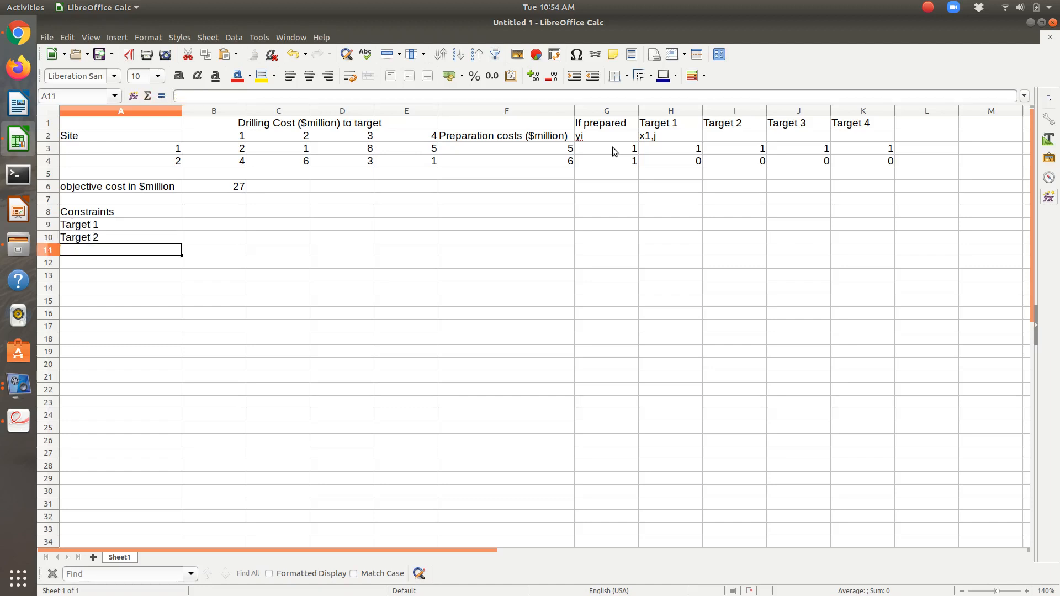
type("target ")
type("2")
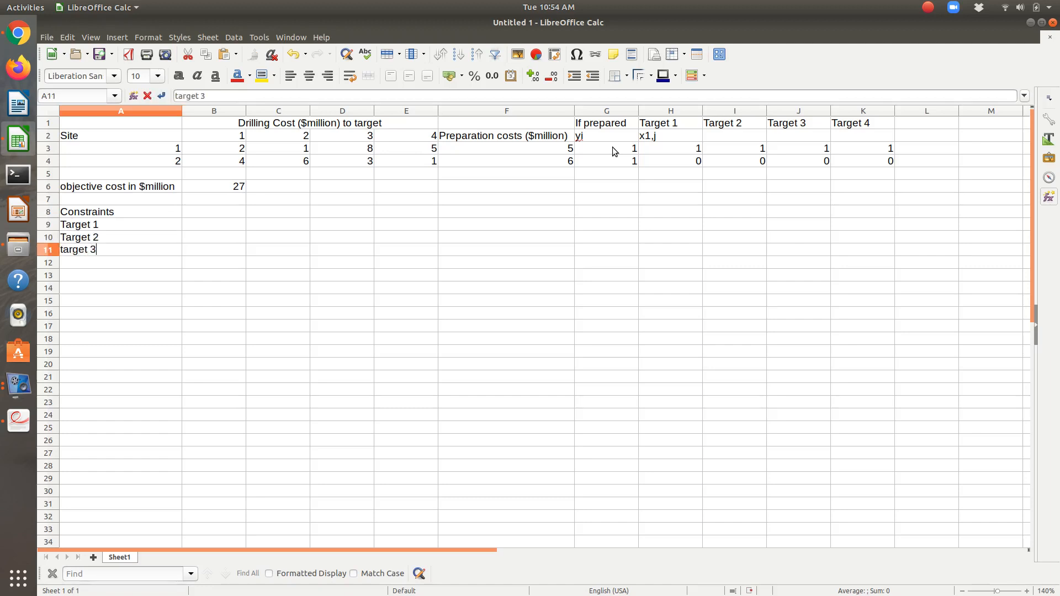
key("Return")
type("Target 3")
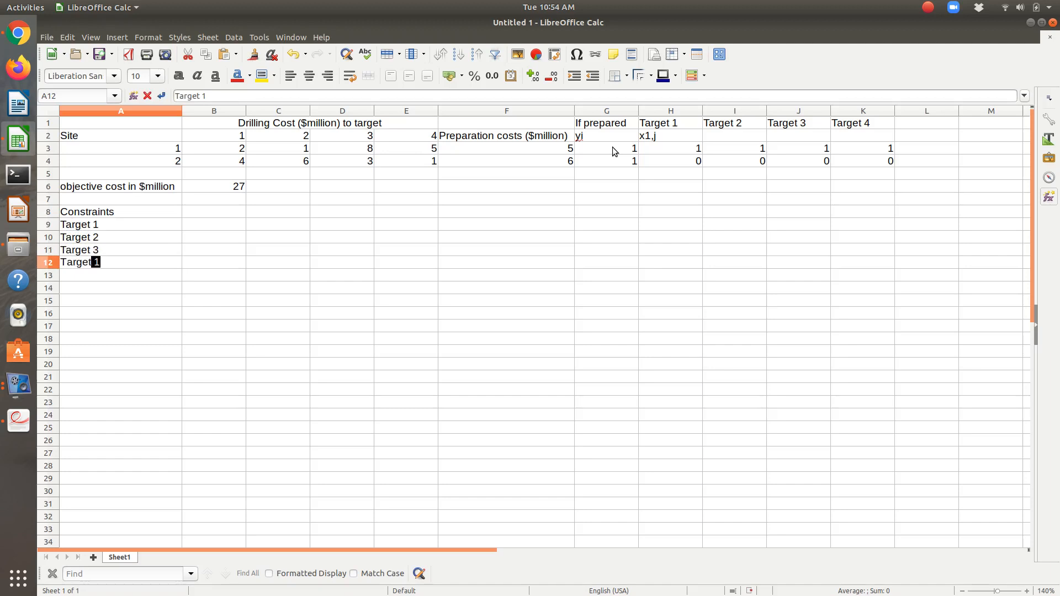
key("BackSpace")
type("4")
- Enter the Target 1 constraint formula =G3*H3+G4*H4 in B9 and its required value 1 in C9
key("Tab")
key("Up")
key("Up")
key("Up")
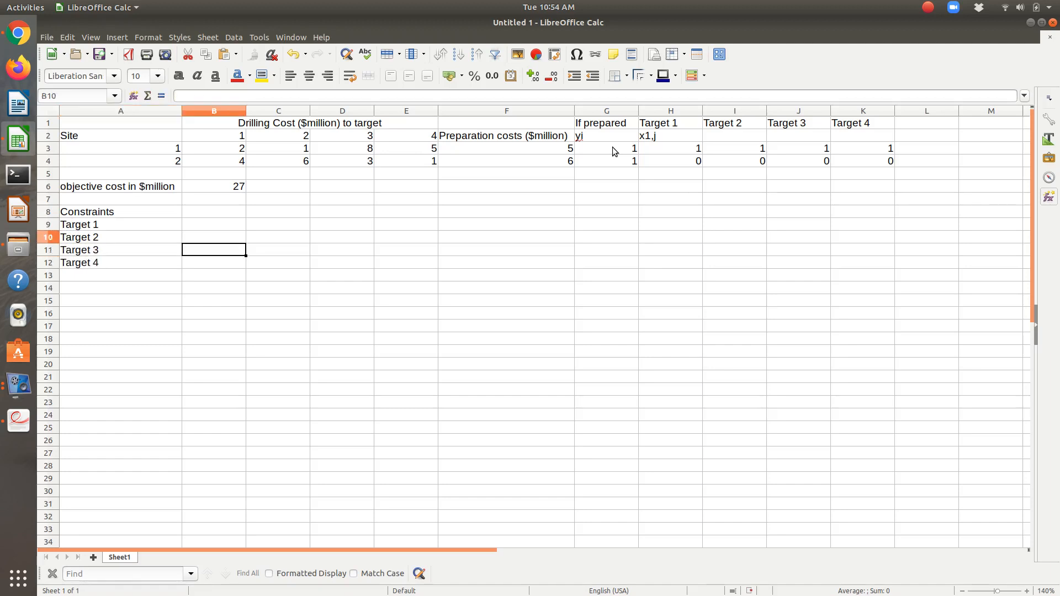
type("=")
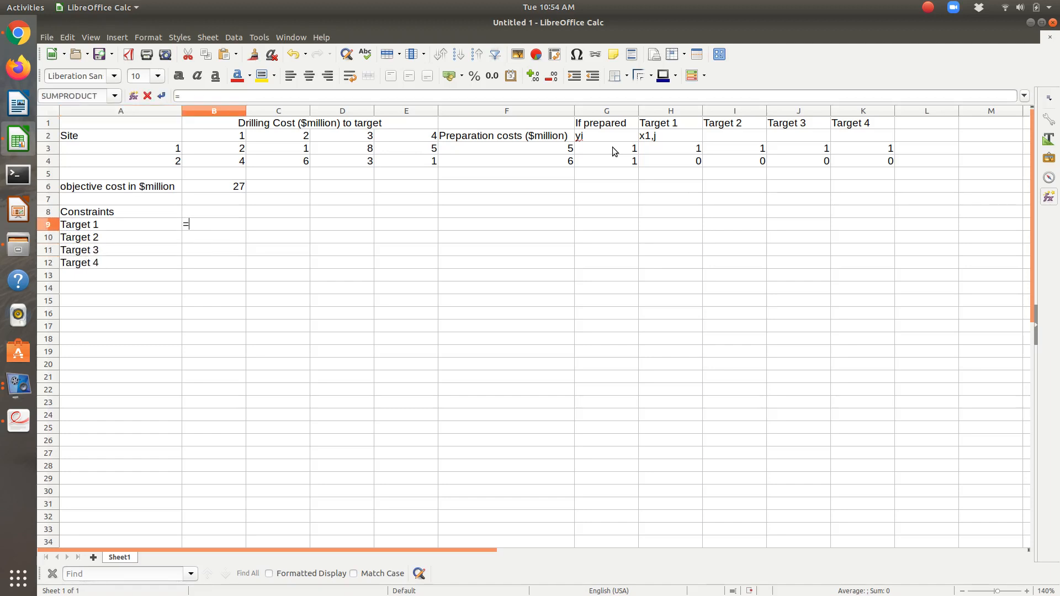
left_click(615, 149)
type("*")
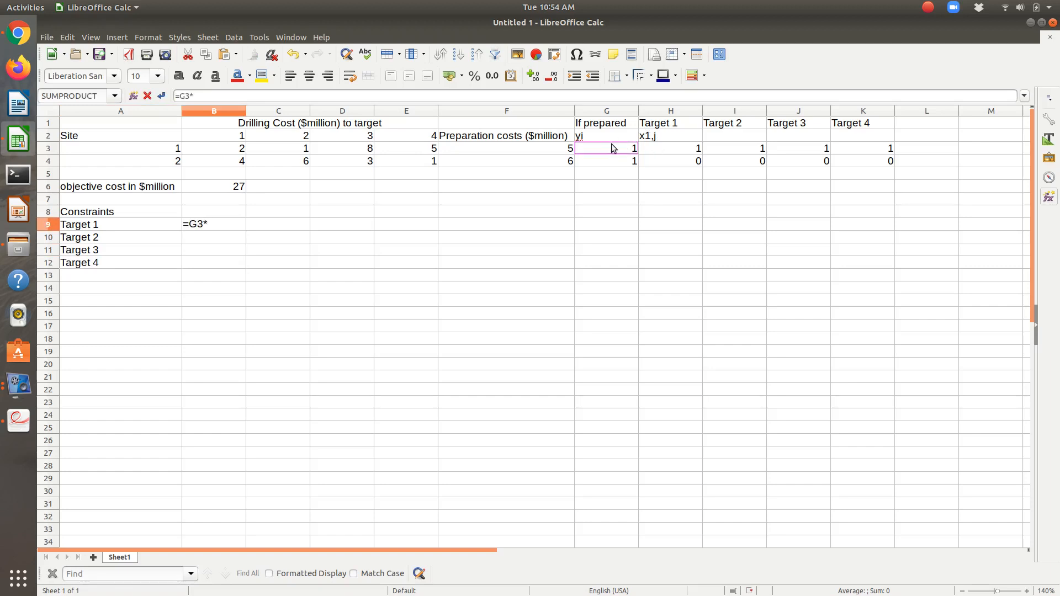
left_click(660, 144)
type("+")
left_click(630, 162)
type("*")
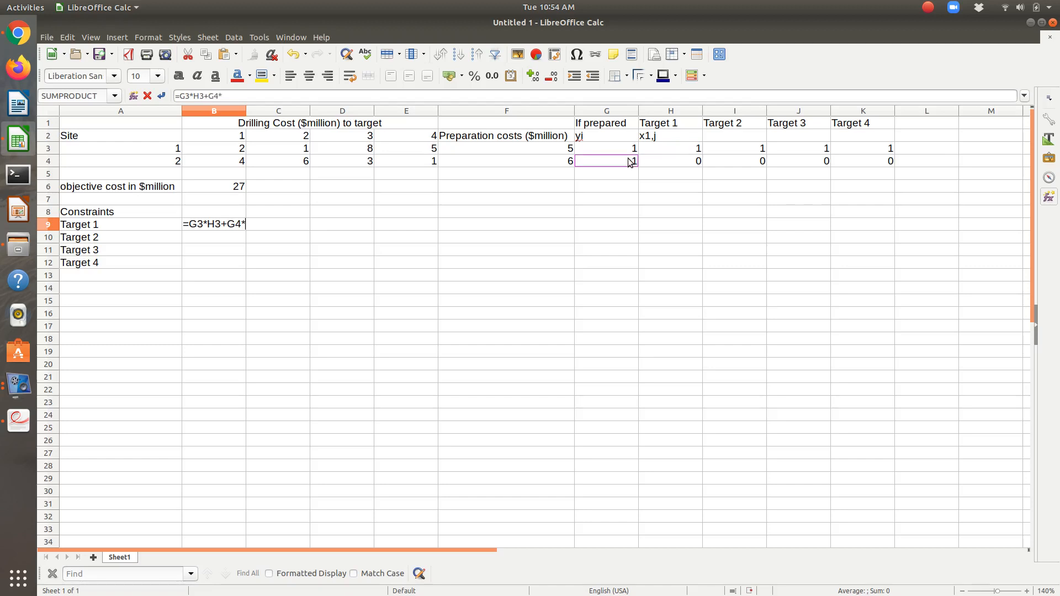
left_click(661, 161)
key("Tab")
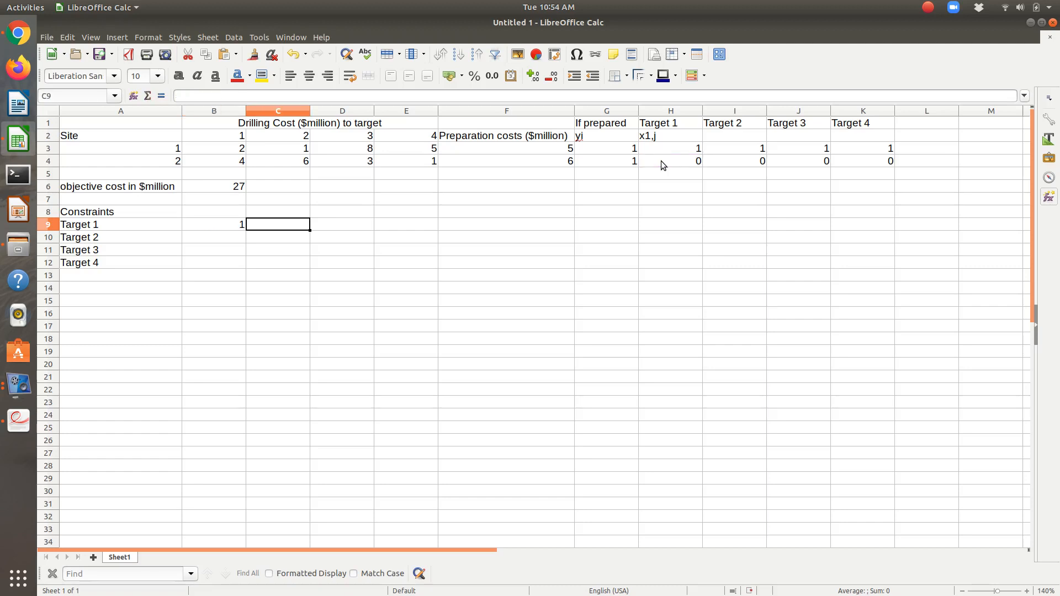
type("1")
key("Return")
- Enter the Target 2 constraint formula =G3*I3+G4*I4 in B10
type("=")
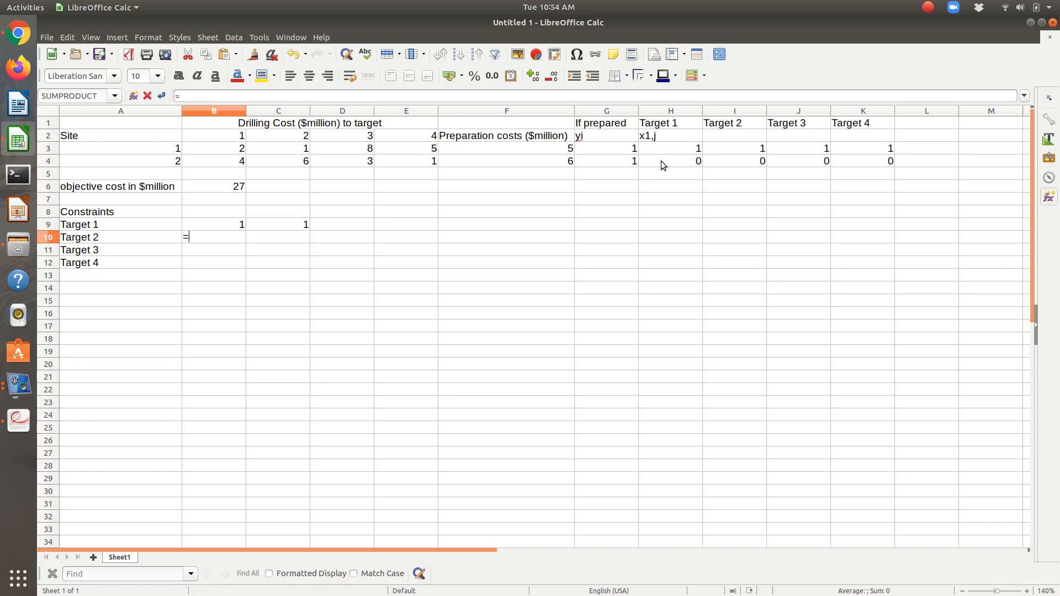
left_click(624, 150)
type("*")
left_click(729, 151)
type("+")
left_click(614, 159)
type("*")
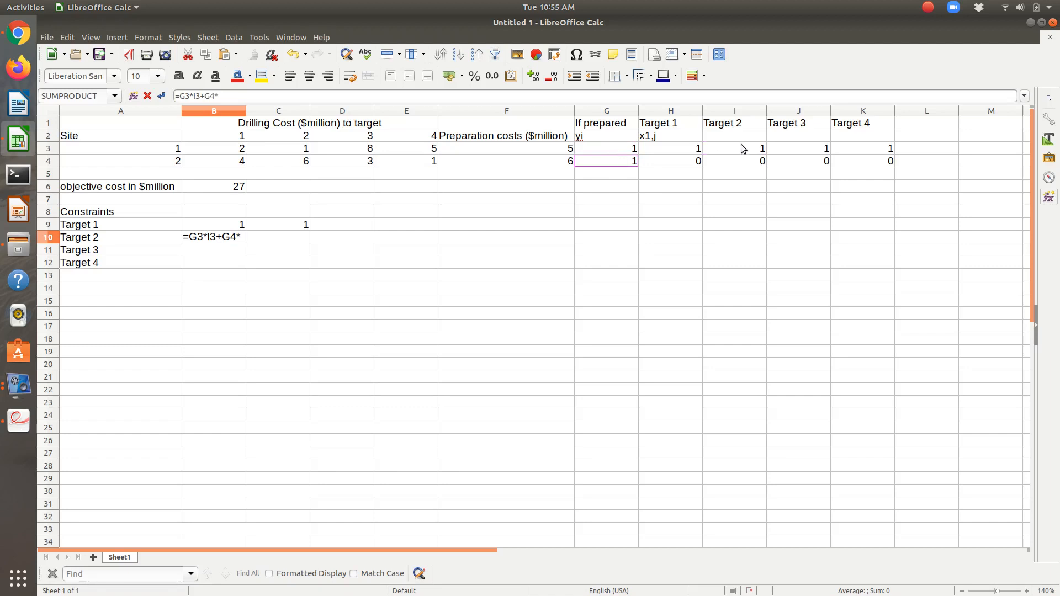
left_click(749, 161)
key("Return")
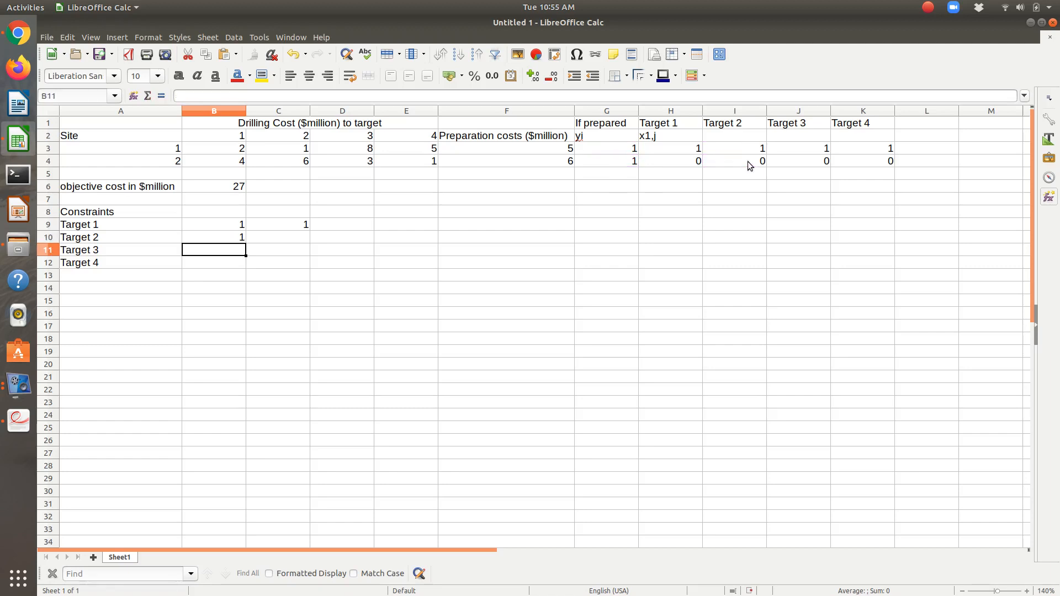
- Enter the Target 3 constraint formula =G3*J3+G4*J4 in B11
type("=")
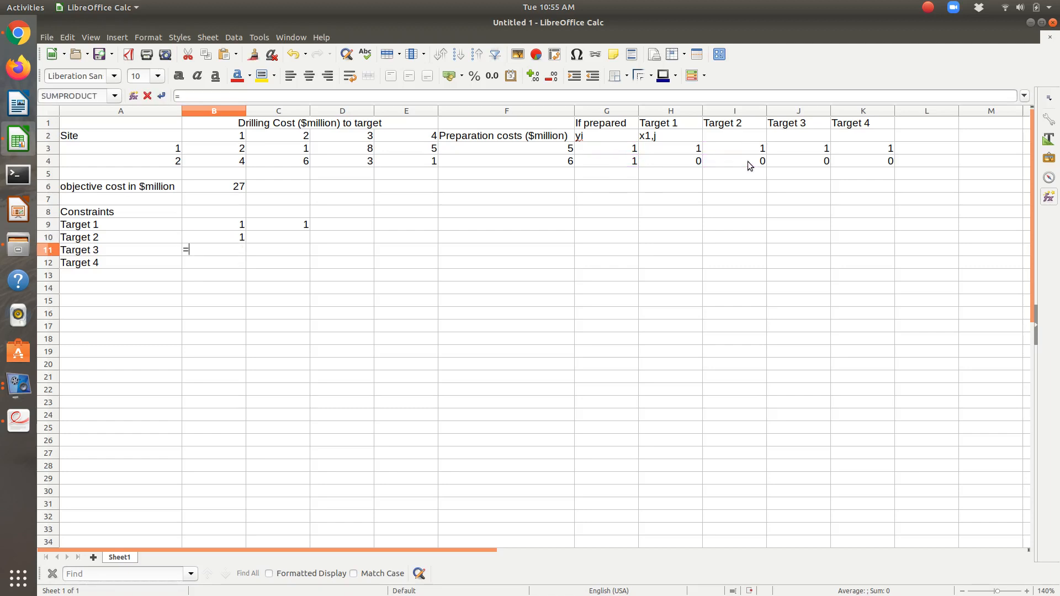
left_click(609, 148)
type("*")
left_click(799, 150)
type("+")
left_click(621, 163)
type("*")
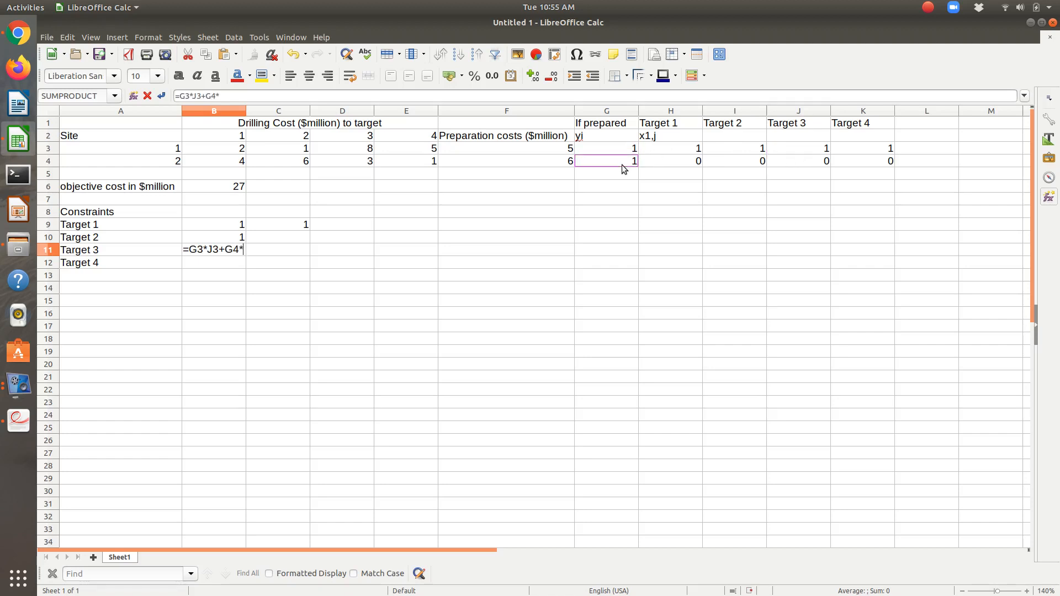
left_click(817, 162)
key("Return")
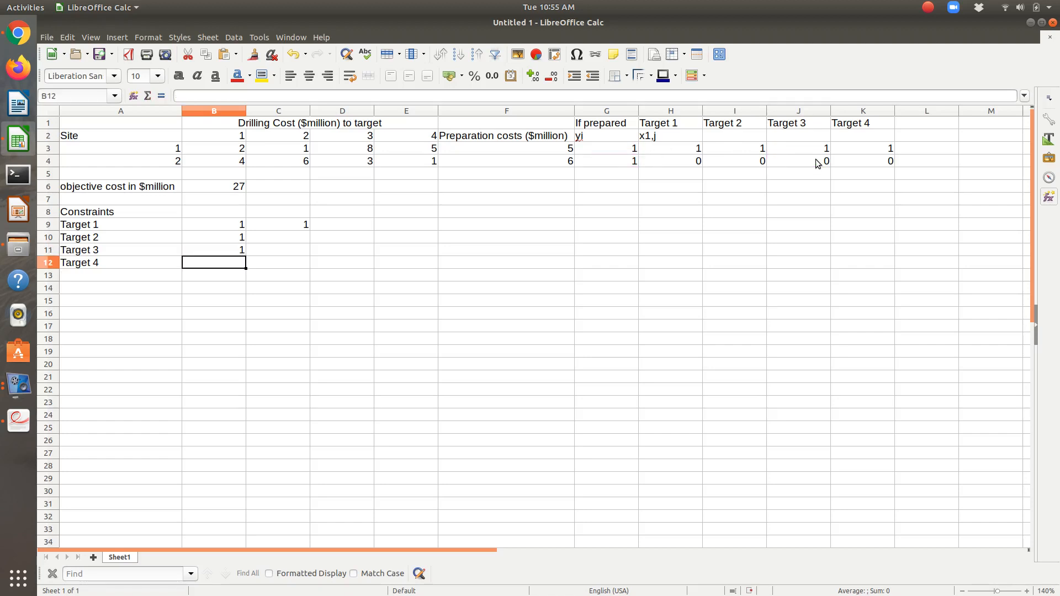
- Enter the Target 4 constraint formula =G3*K3+G4*K4 in B12
type("=")
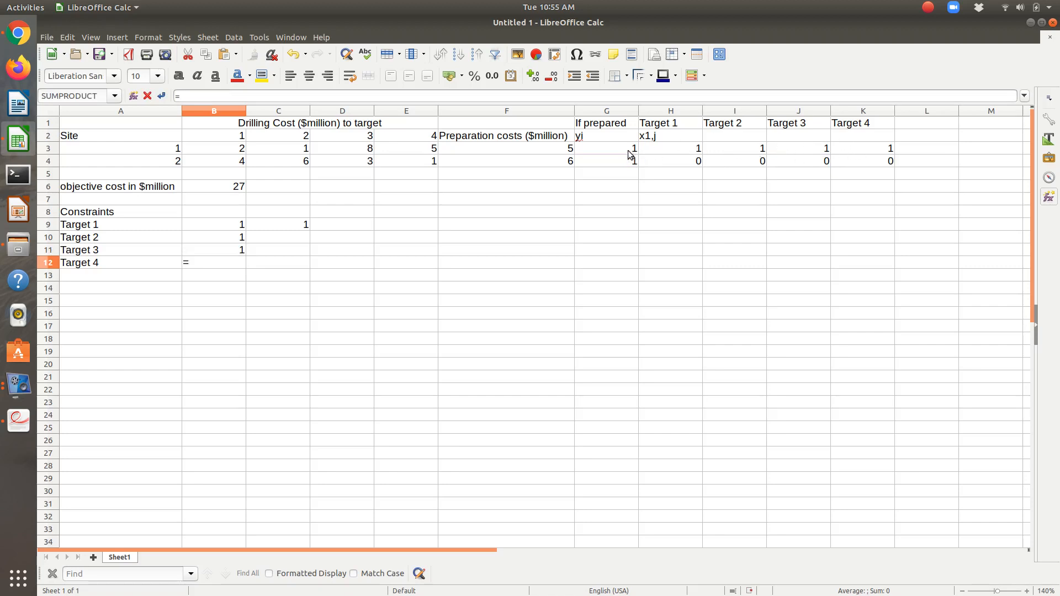
left_click(627, 150)
type("*")
left_click(885, 150)
type("+")
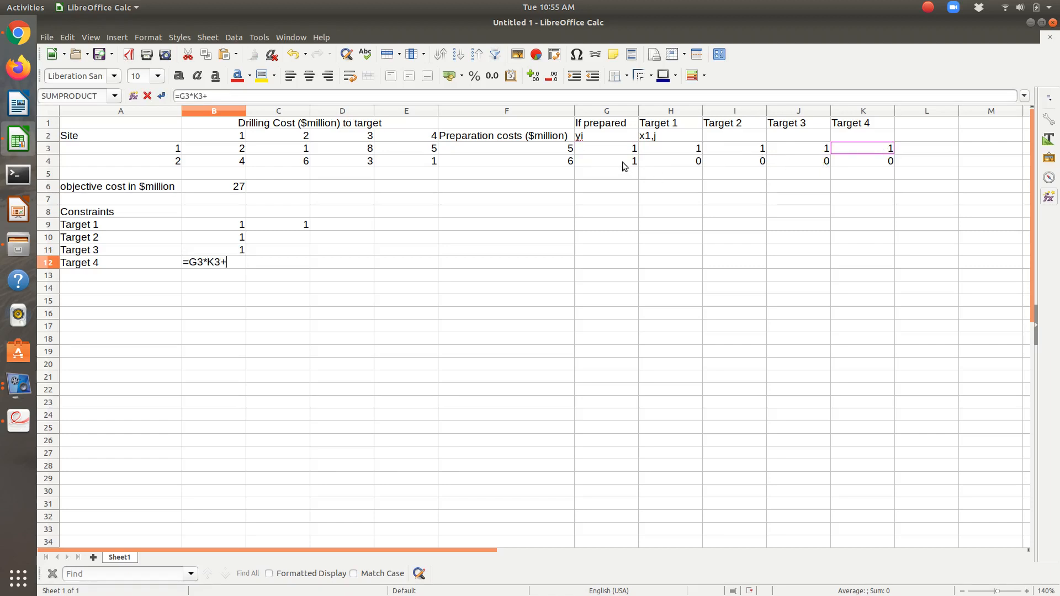
left_click(622, 160)
type("*")
left_click(874, 163)
key("Return")
- Enter the required value 1 for Targets 2, 3 and 4 in C10 to C12
key("Right")
key("Up")
key("Up")
key("Up")
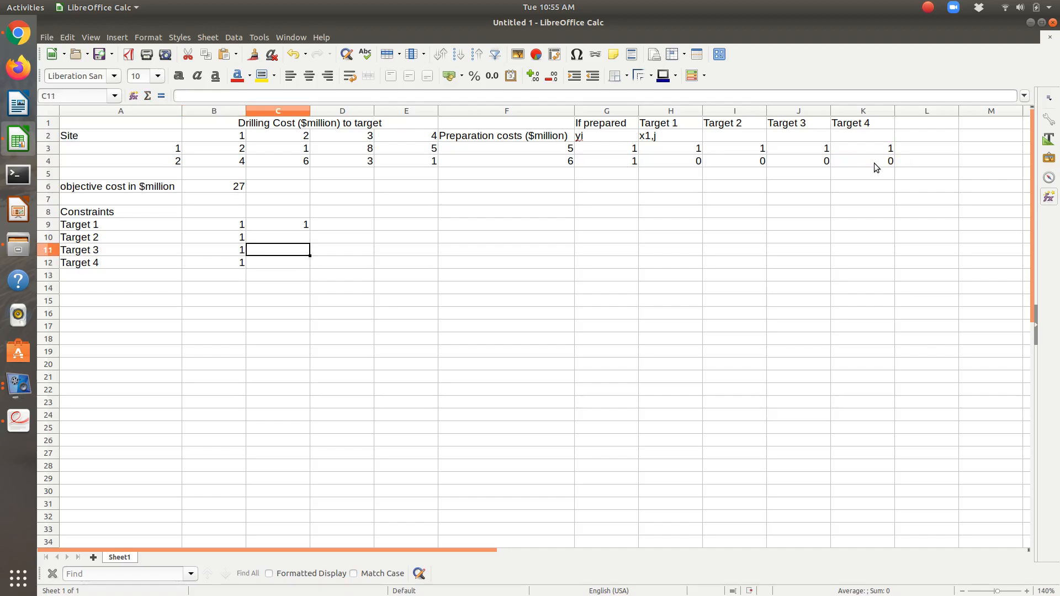
type("1")
key("Return")
type("1")
key("Return")
type("1")
key("Return")
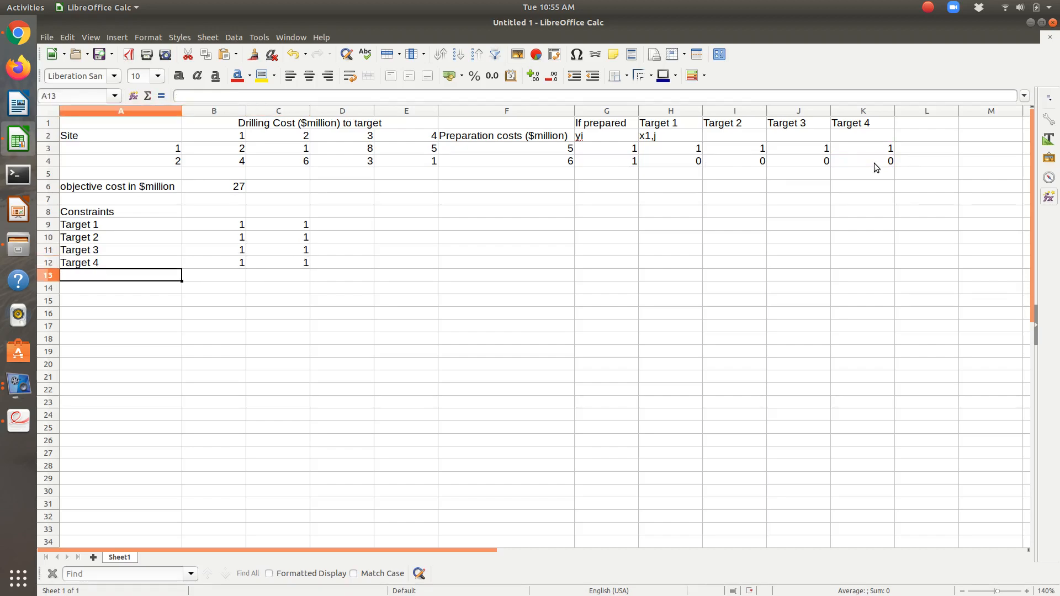
- Switch to week_8_example_3_ip.pdf in the document viewer and review the non-negativity, integer and less-than-or-equal-to-1 constraints
key("ctrl+alt+Down")
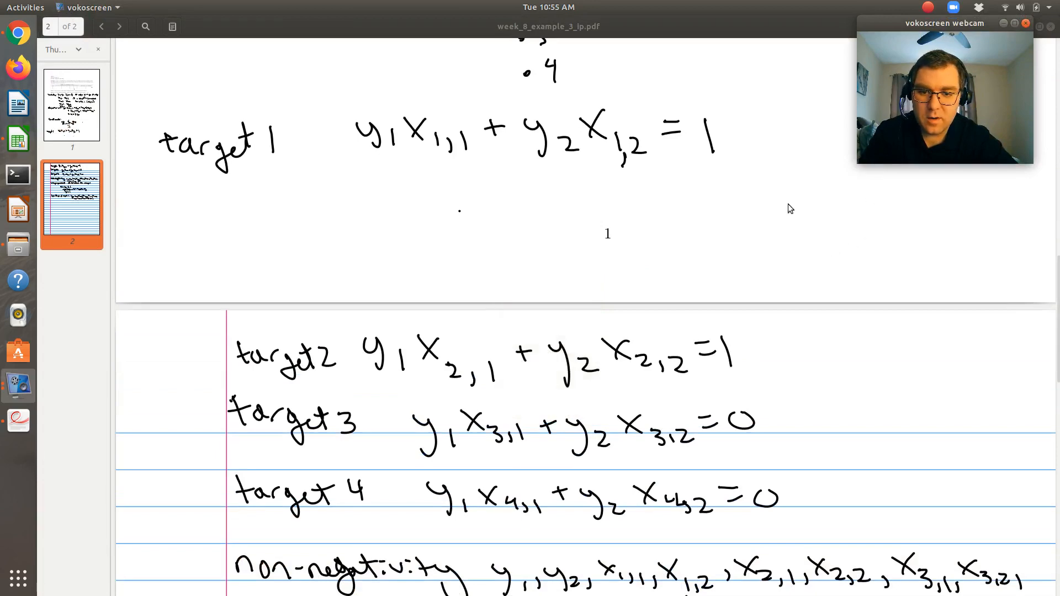
left_click(755, 237)
scroll(756, 239, "down", 3)
scroll(754, 234, "down", 2)
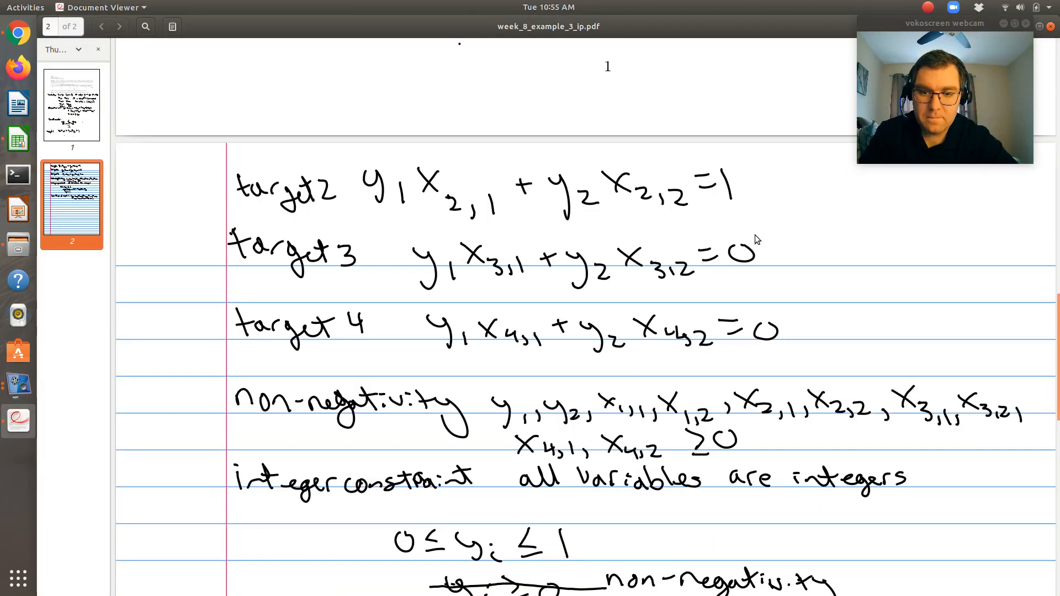
scroll(754, 234, "down", 4)
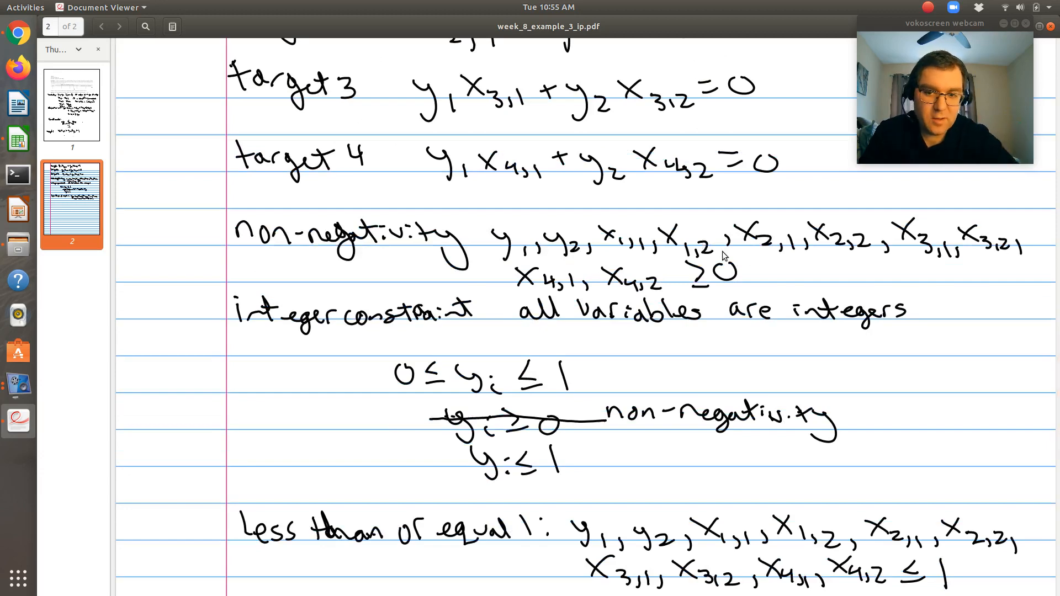
scroll(723, 255, "down", 3)
scroll(723, 255, "up", 3)
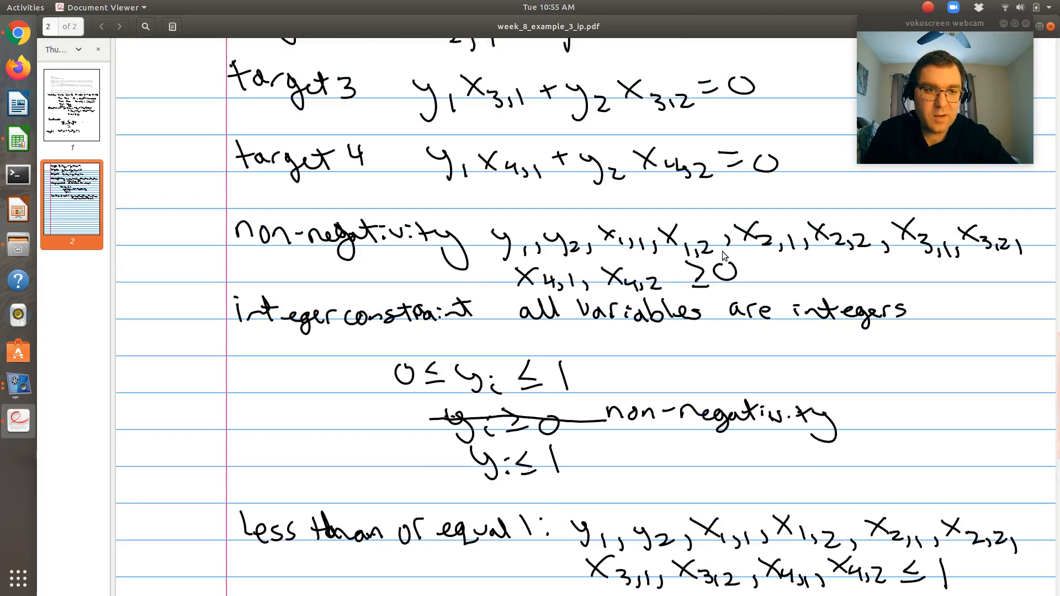
scroll(723, 255, "down", 2)
scroll(723, 255, "down", 3)
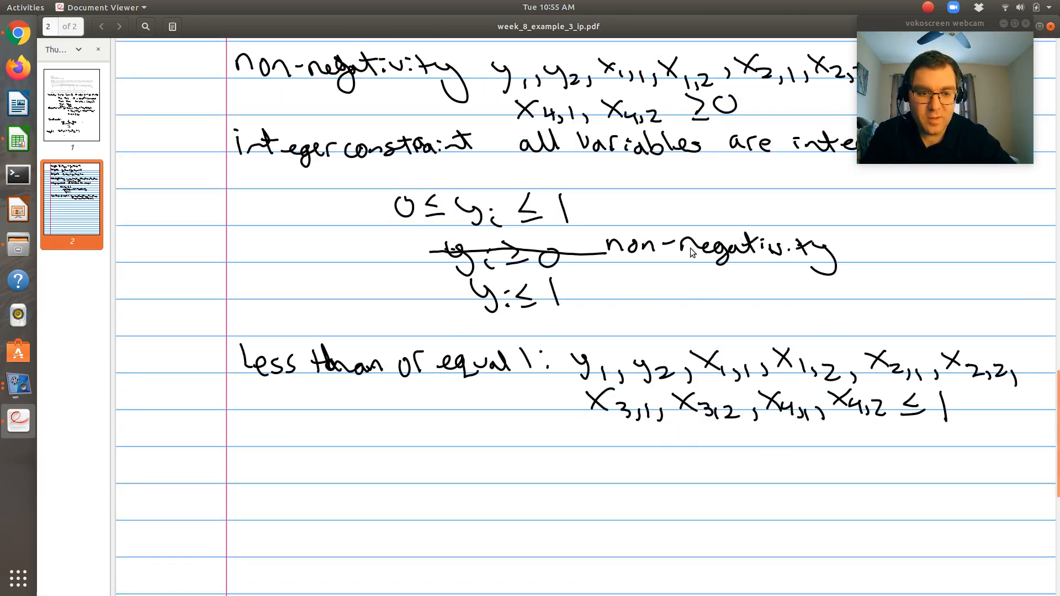
scroll(692, 252, "up", 6)
scroll(691, 252, "down", 2)
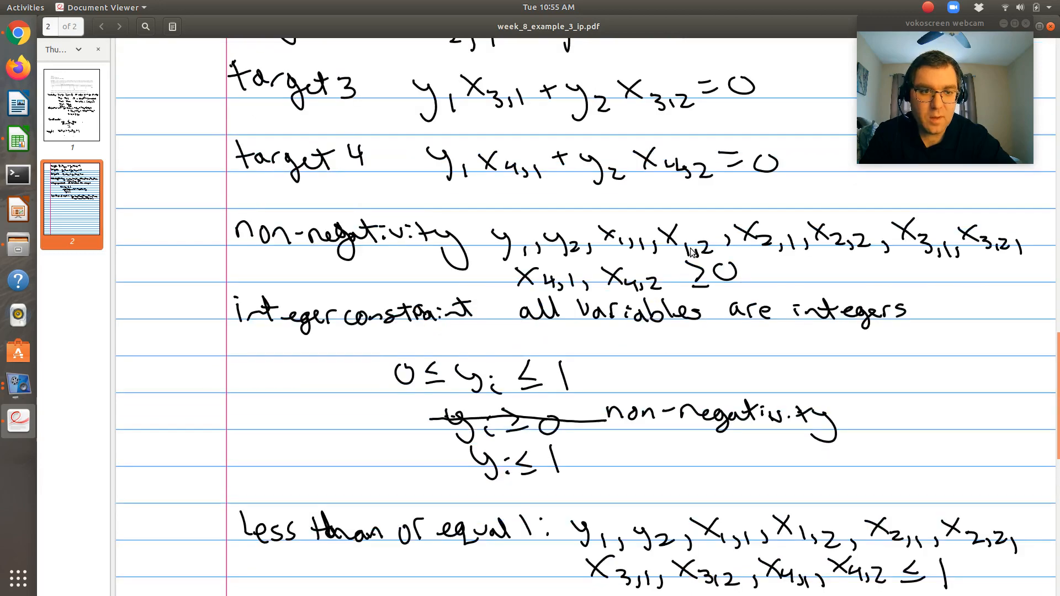
- Return to the Calc spreadsheet and open Solver with B6 as the target cell, optimizing the result to Minimum
key("ctrl+alt+Up")
key("ctrl+alt+Down")
key("ctrl+alt+Down")
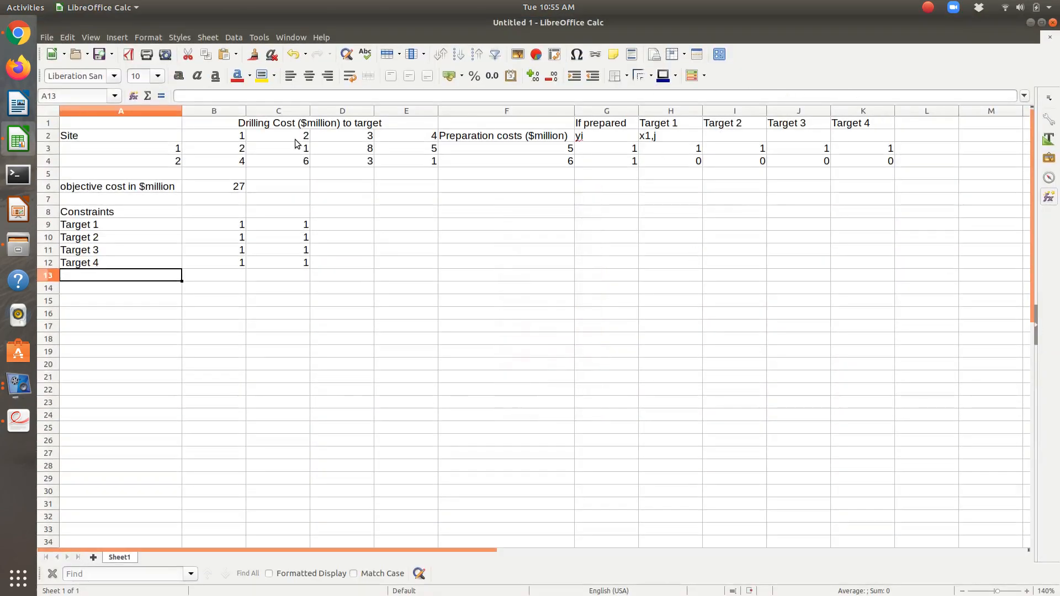
left_click(225, 186)
left_click(259, 37)
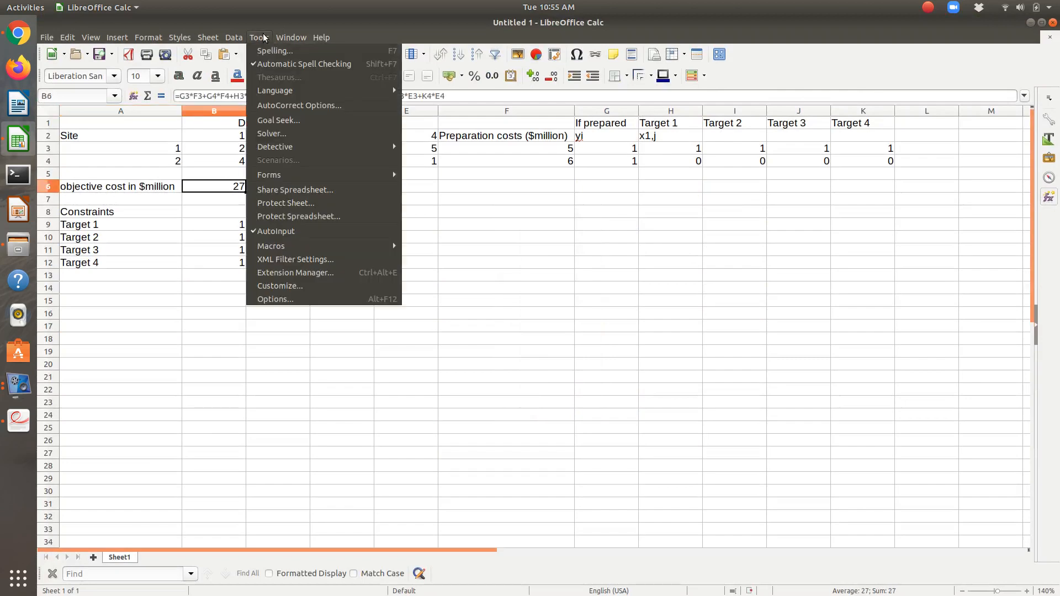
left_click(273, 133)
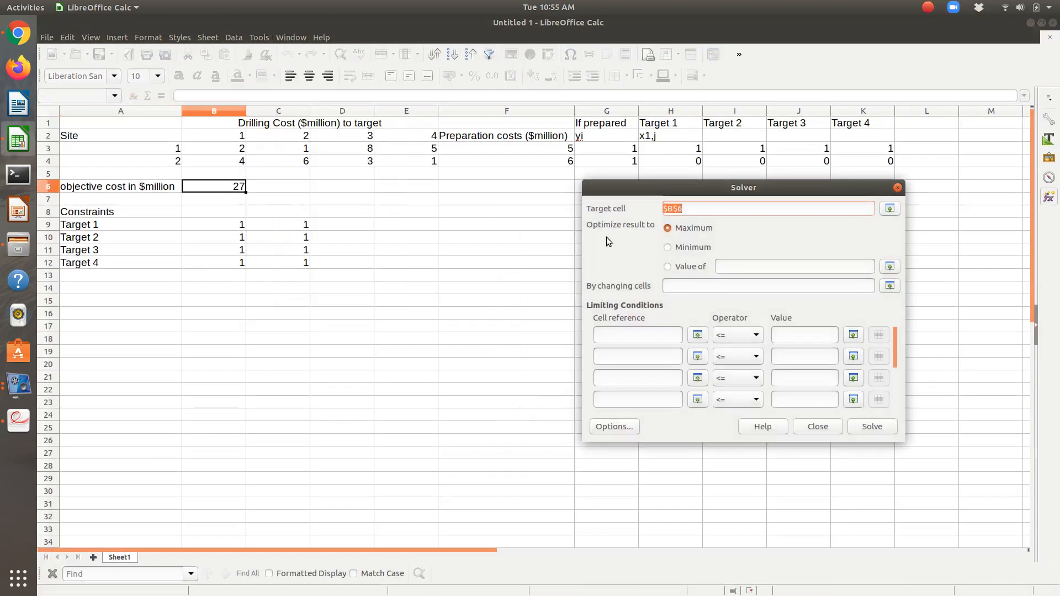
left_click(695, 248)
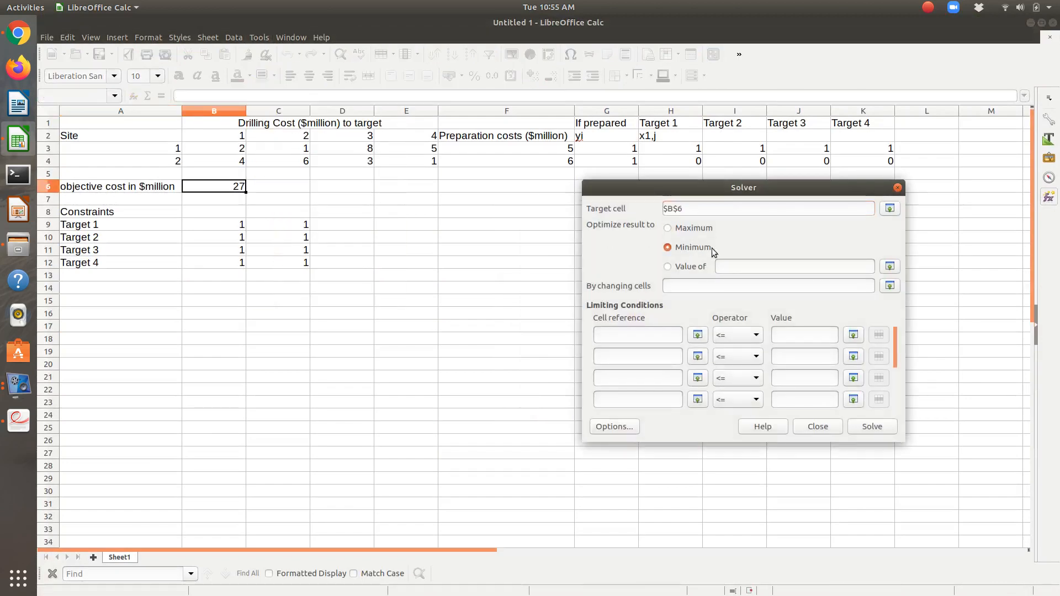
- Set Solver's changing cells to the decision variable range G3:K4
left_click(890, 286)
left_click_drag(615, 147, 870, 157)
key("Return")
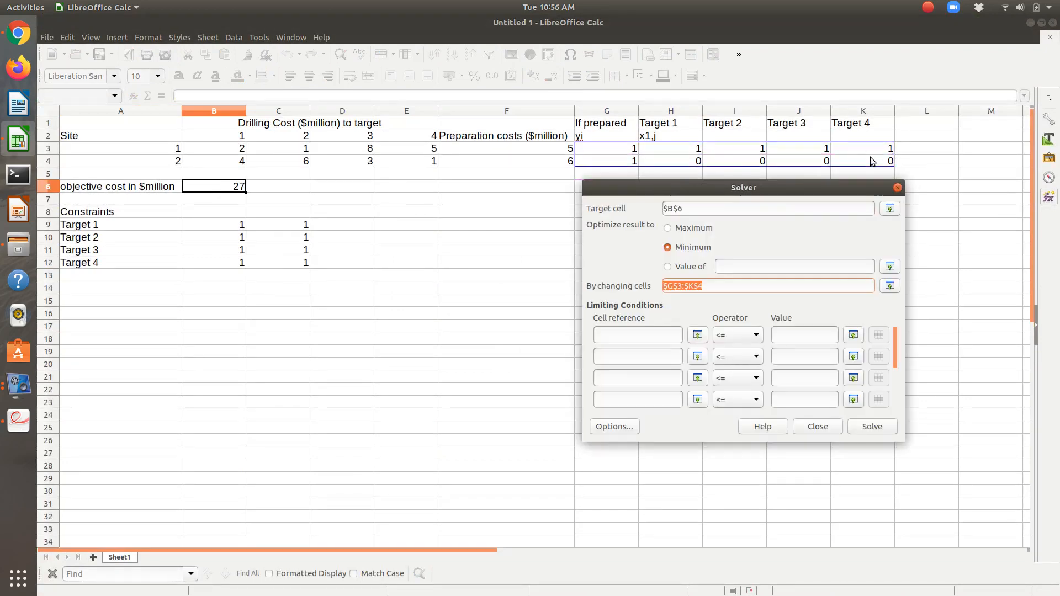
- Add a Solver limiting condition requiring B9:B12 to equal C9:C12
left_click(697, 334)
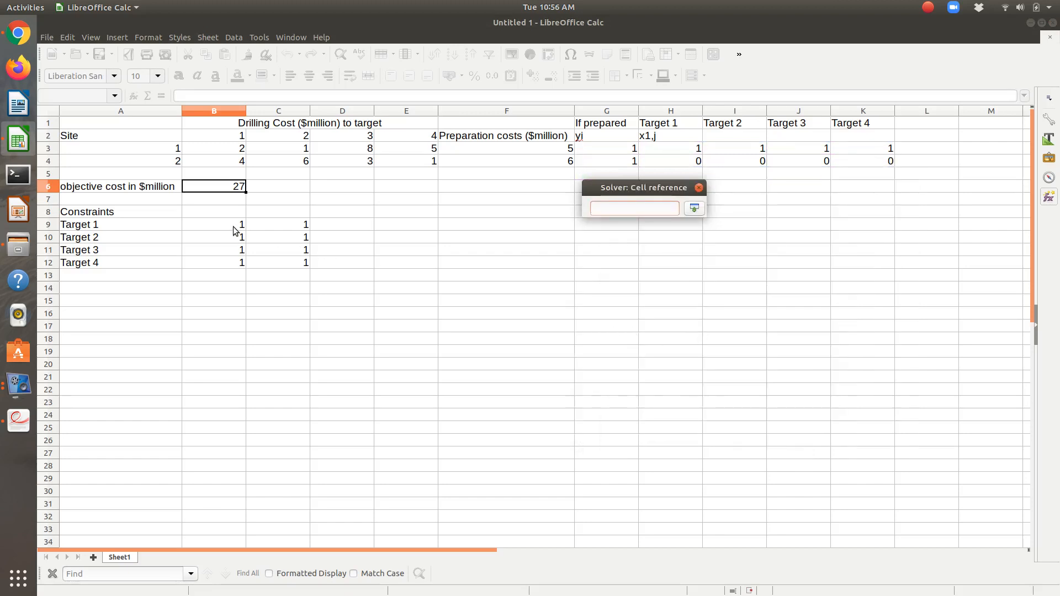
left_click_drag(236, 224, 232, 266)
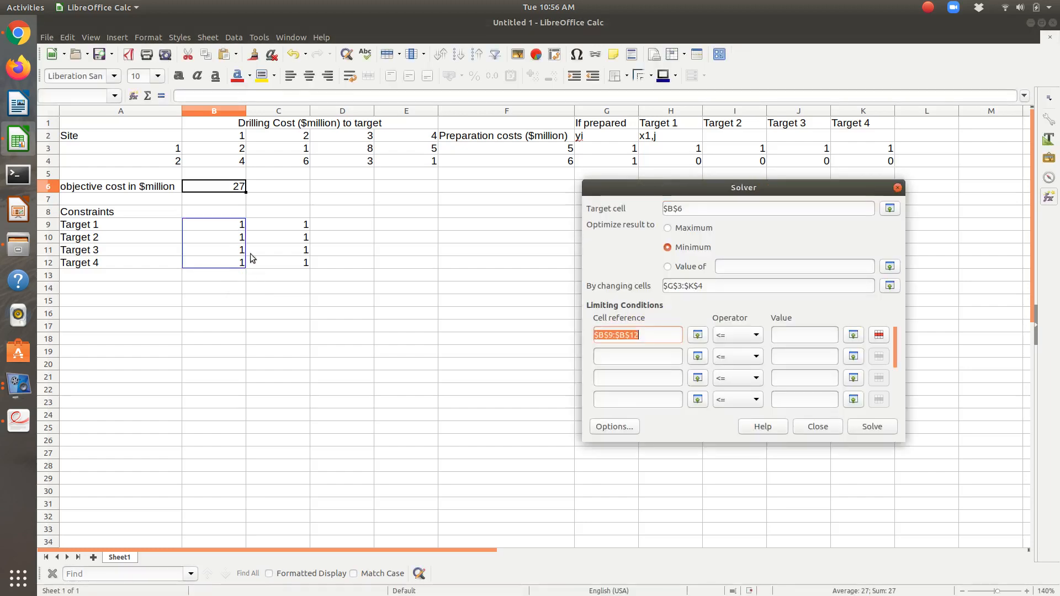
left_click(727, 336)
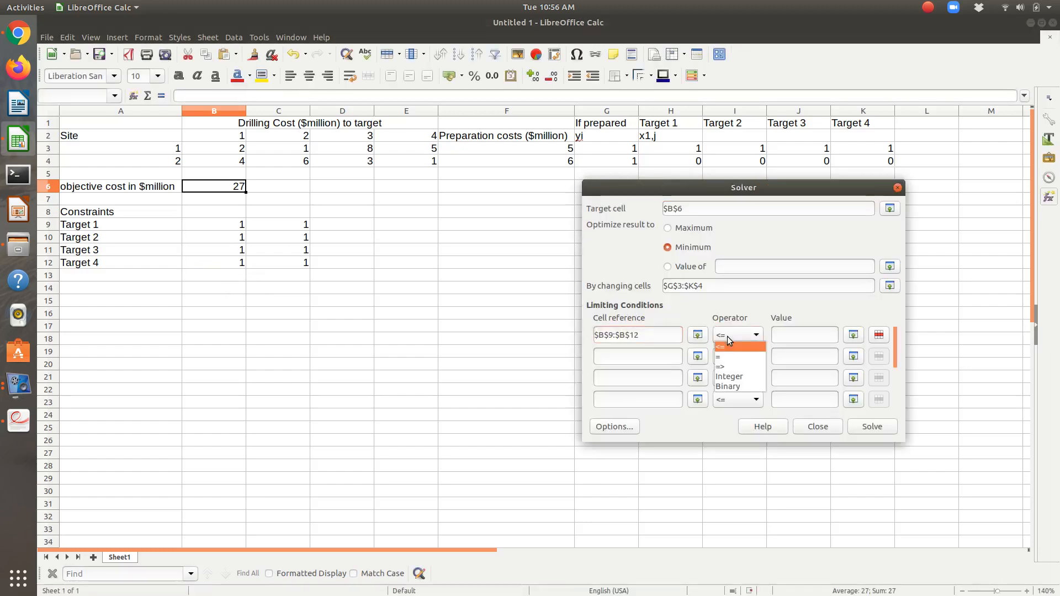
left_click(728, 353)
left_click(853, 334)
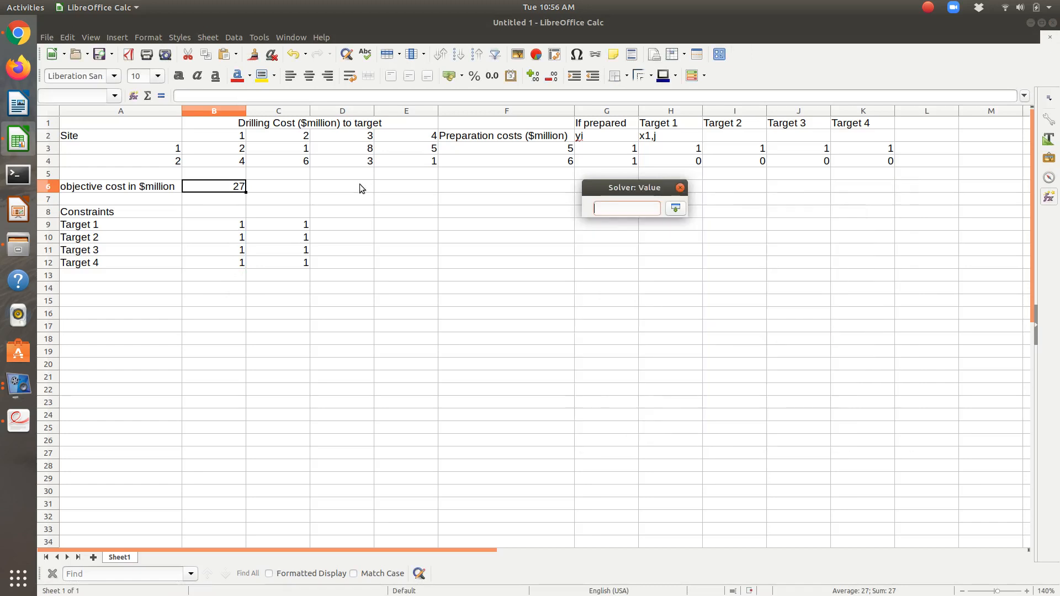
left_click_drag(279, 223, 287, 260)
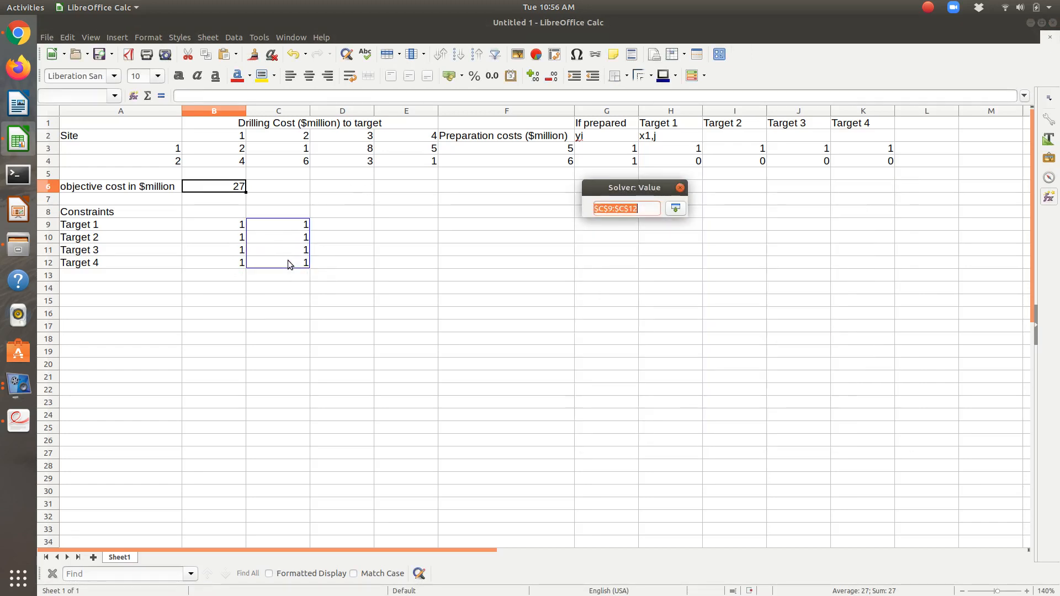
- Add a Solver limiting condition requiring G3:K4 to be greater than or equal to 0
left_click(697, 356)
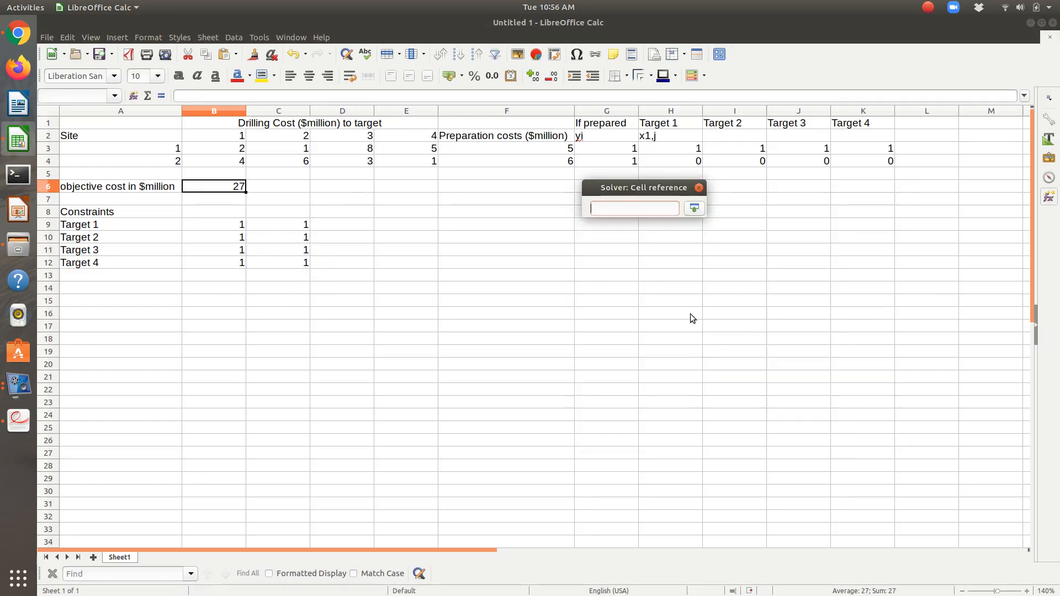
left_click_drag(619, 152, 863, 160)
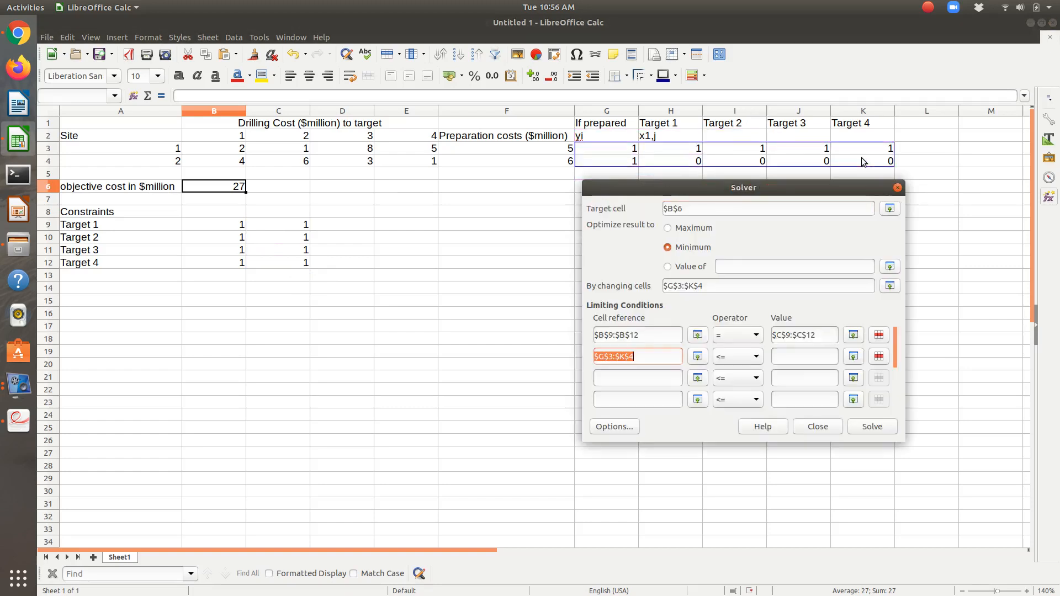
left_click(738, 357)
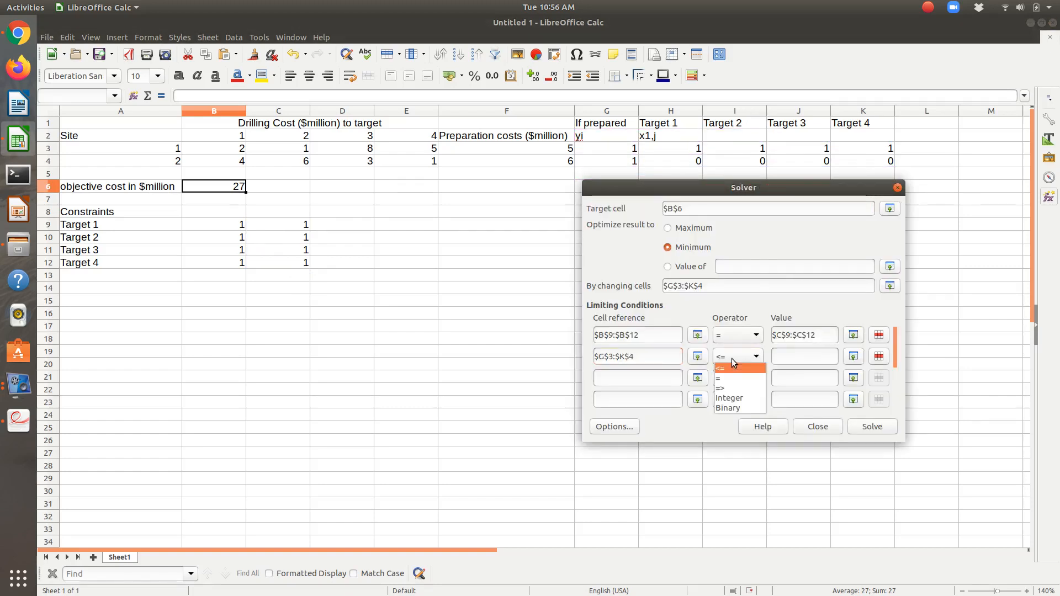
left_click(737, 388)
left_click(786, 357)
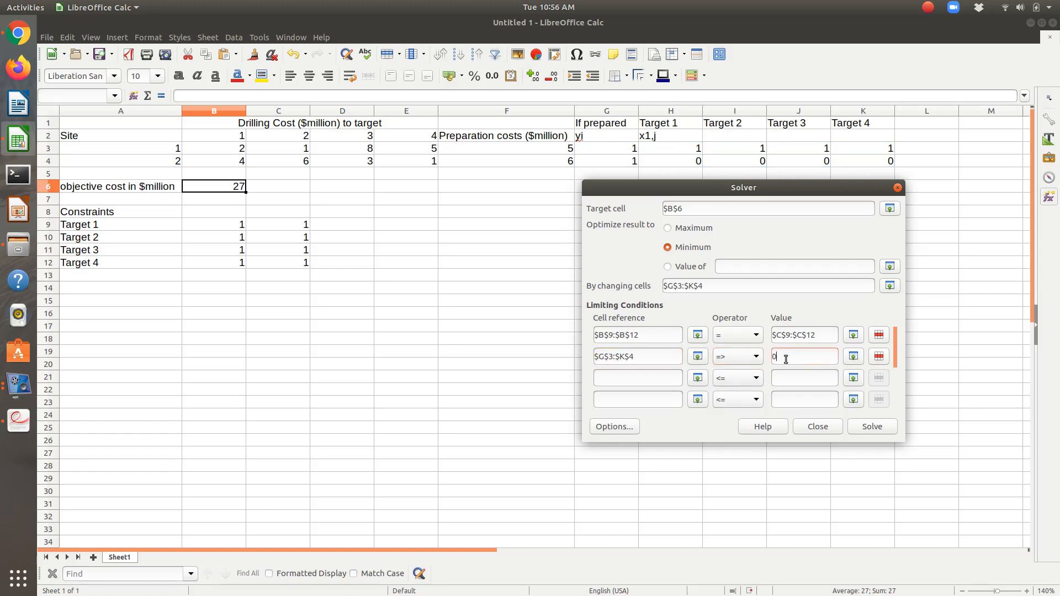
- Add a Solver limiting condition requiring G3:K4 to be less than or equal to 1
left_click(698, 377)
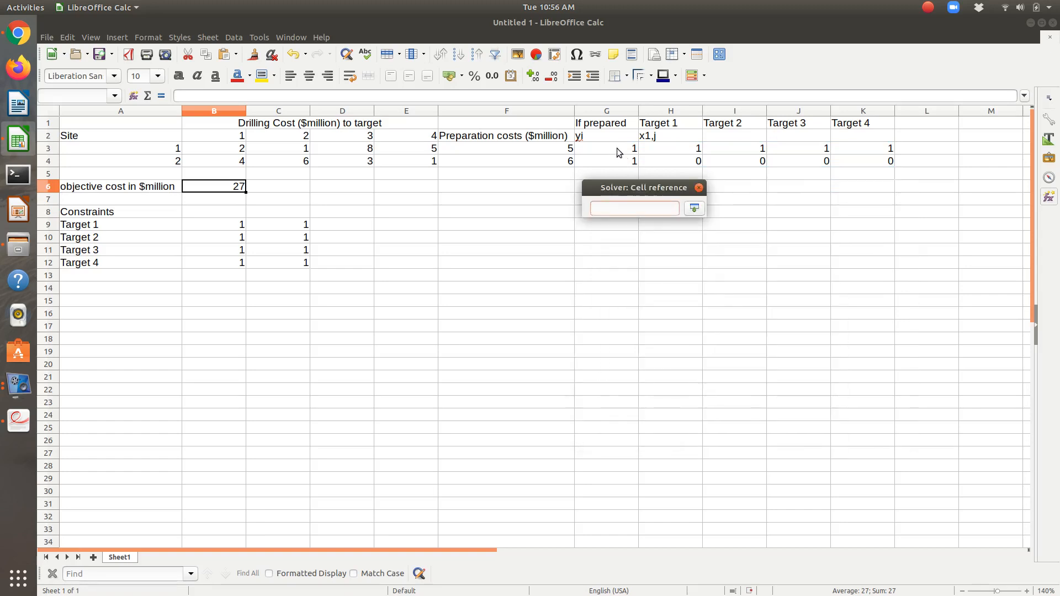
left_click_drag(602, 147, 861, 159)
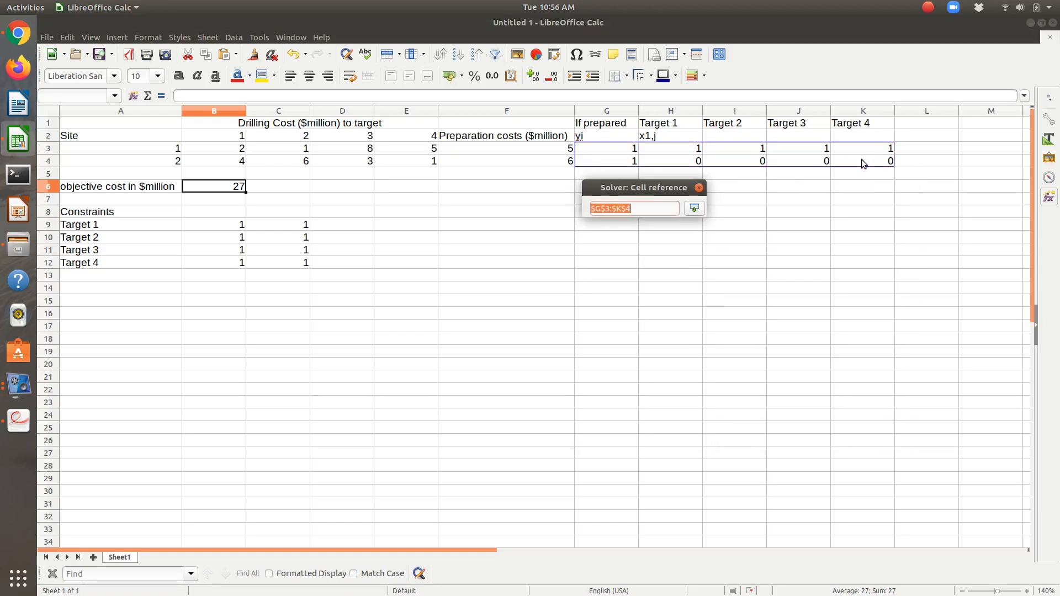
key("Return")
left_click(798, 381)
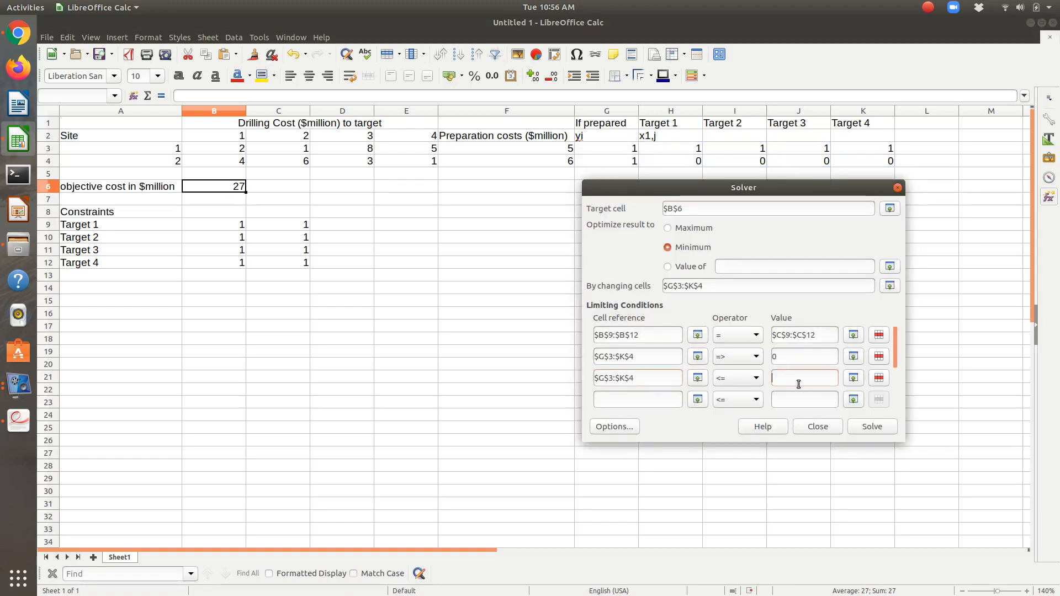
type("1")
- Restrict G3:K4 to Integer in a fourth limiting condition and try to solve the model
left_click(698, 399)
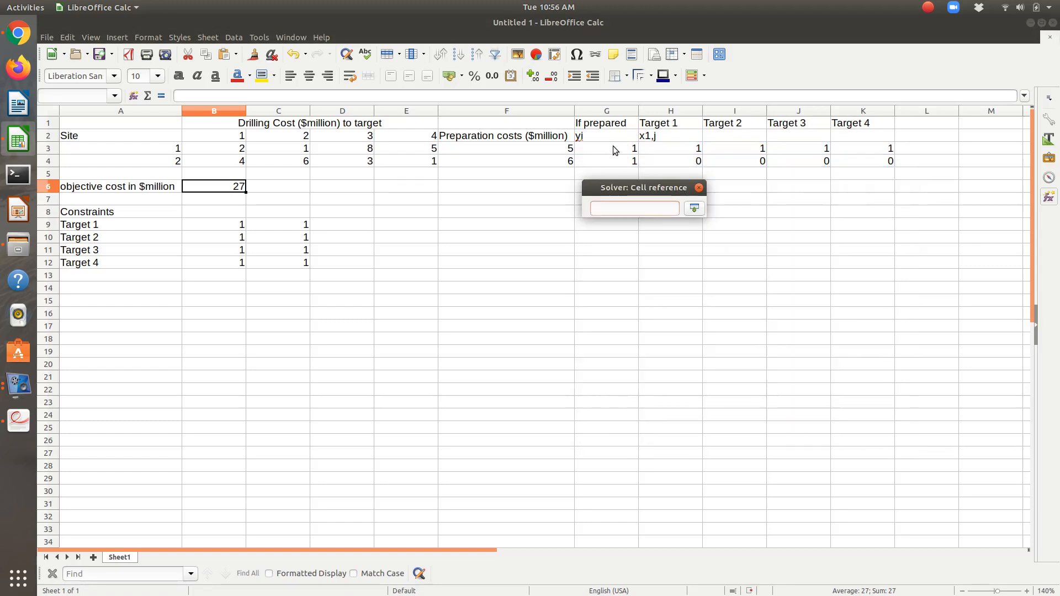
left_click_drag(612, 146, 872, 163)
left_click(752, 399)
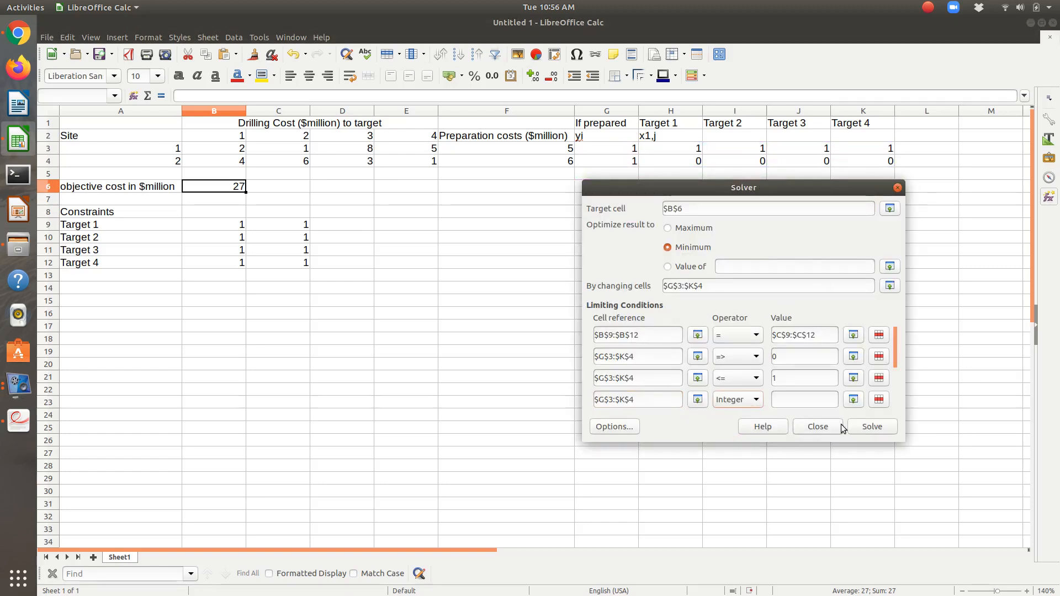
left_click(615, 428)
left_click(857, 429)
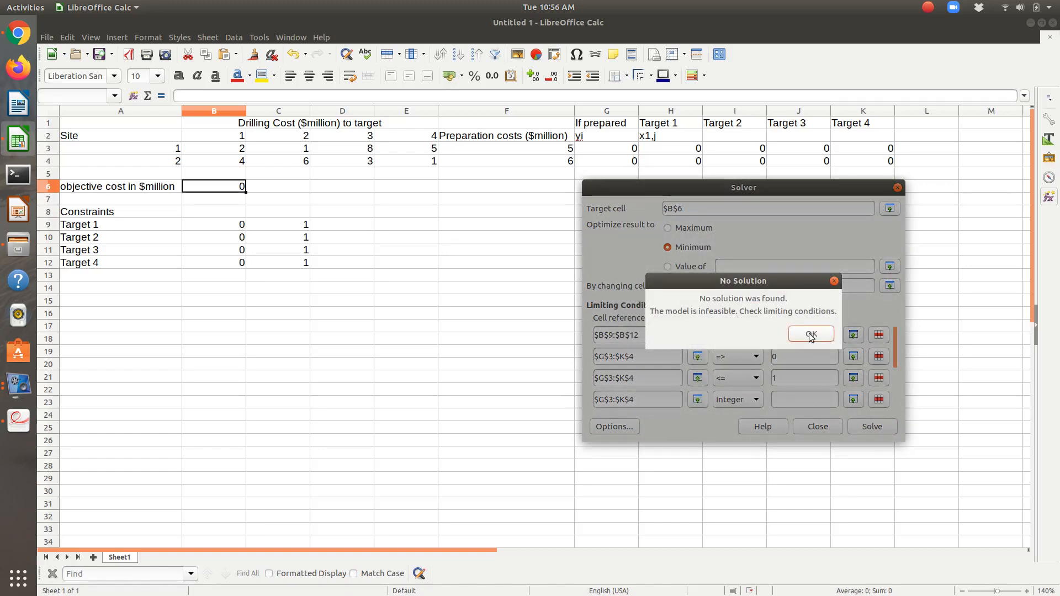
left_click(810, 333)
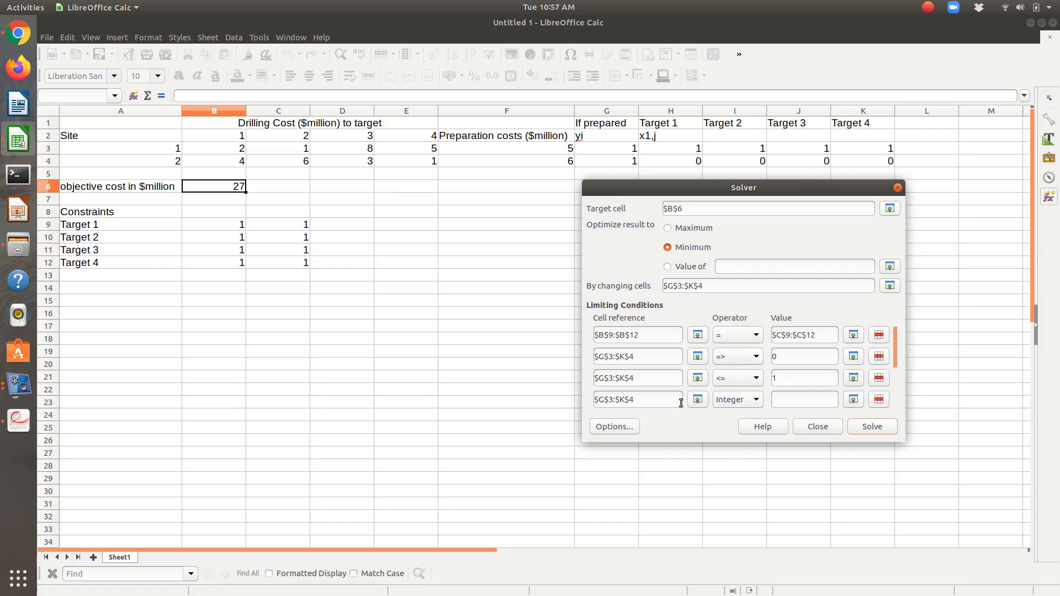
- Recheck the target constraint and changing-cell ranges in Solver and try to solve the model again
left_click(680, 336)
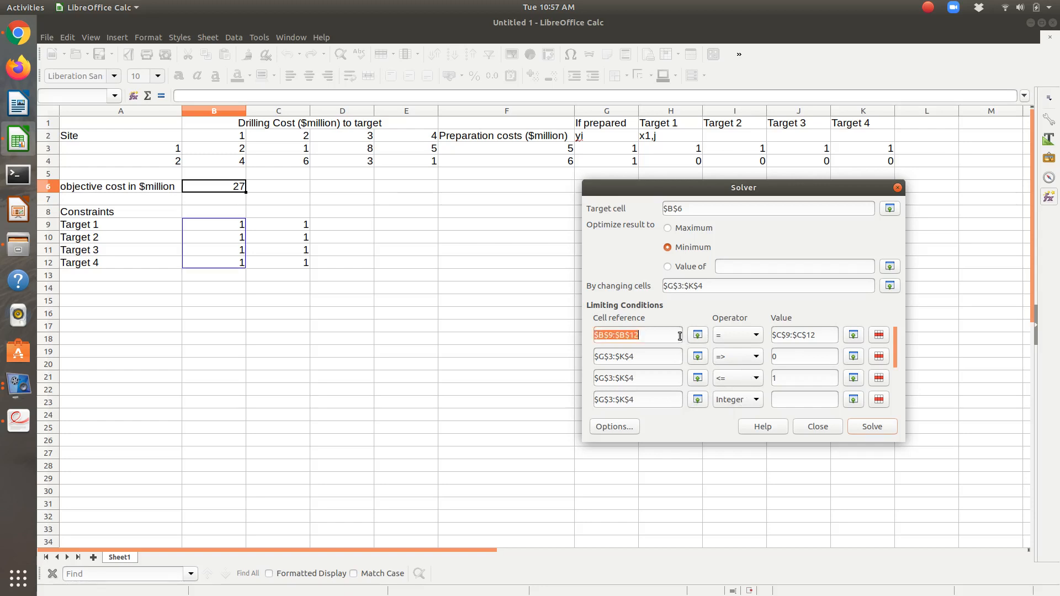
left_click(791, 336)
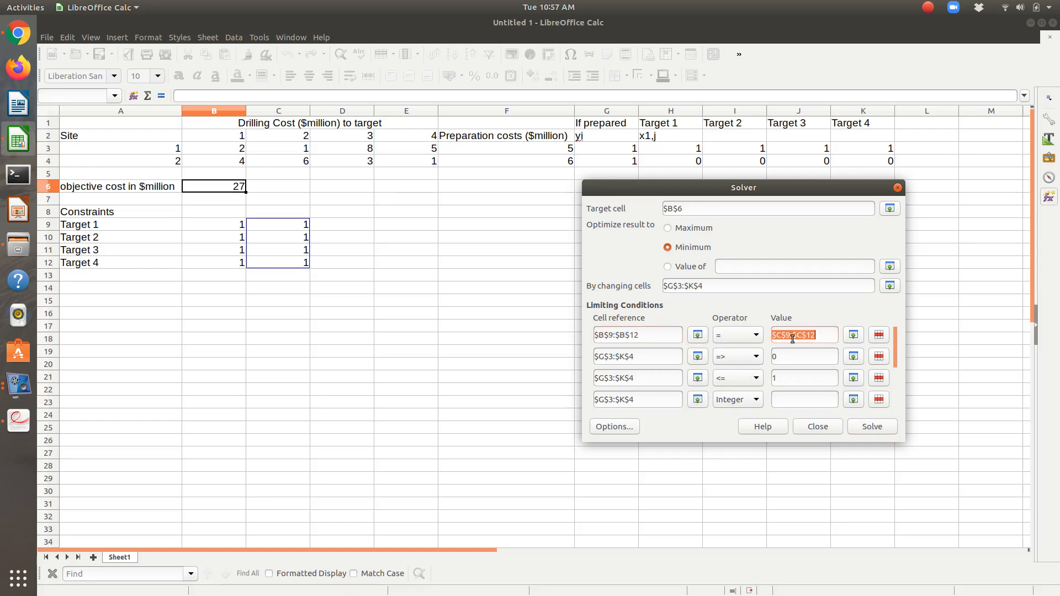
left_click(651, 339)
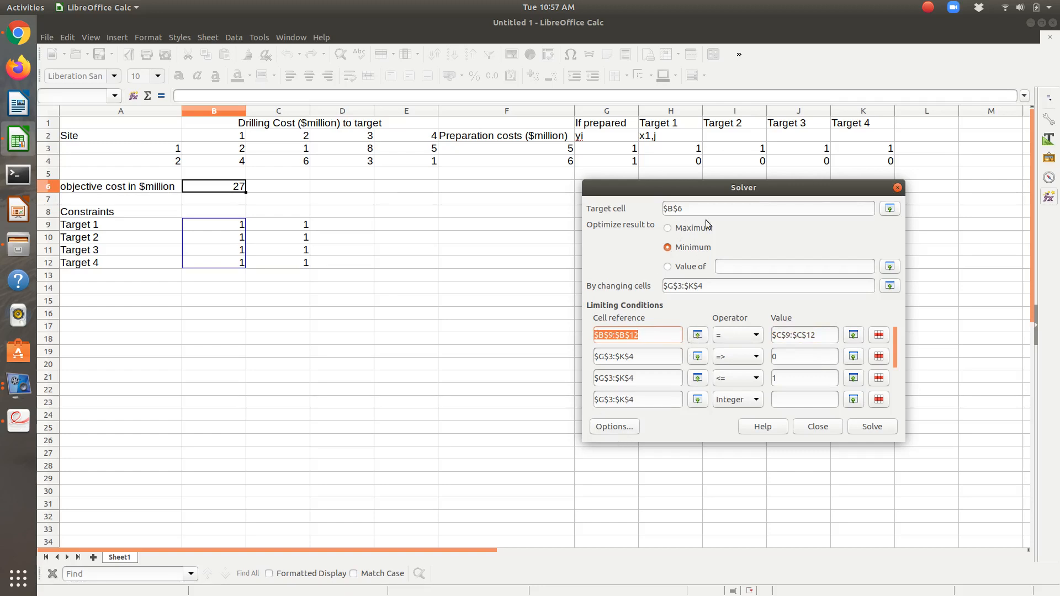
left_click(888, 286)
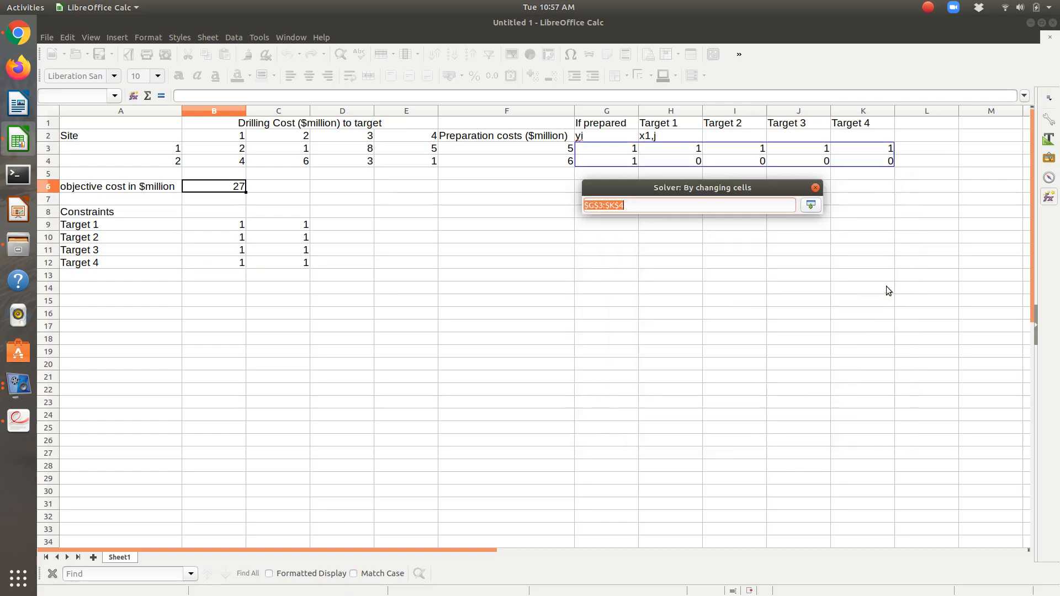
key("Return")
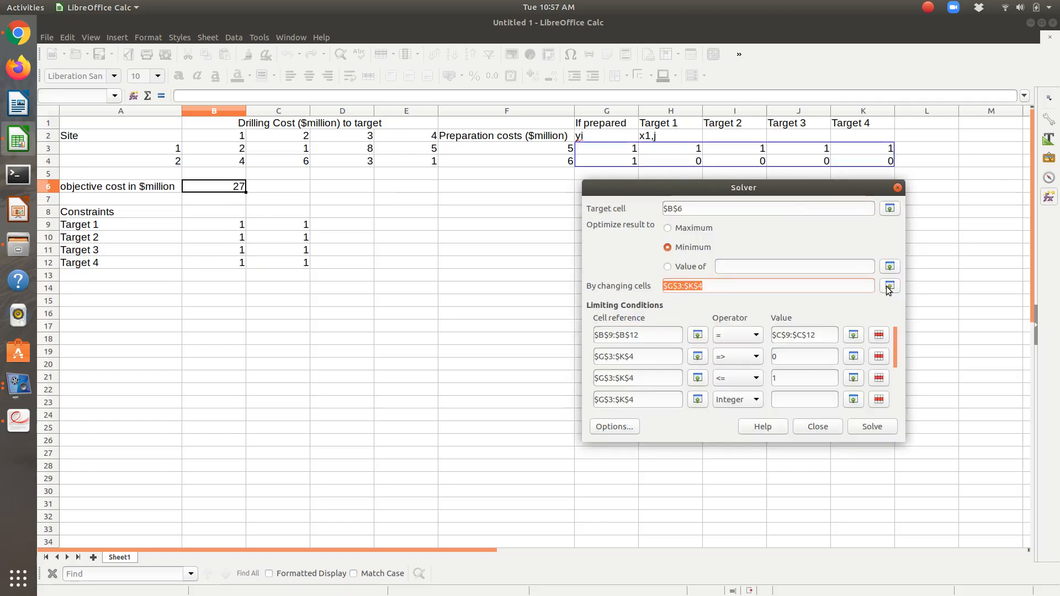
left_click(865, 429)
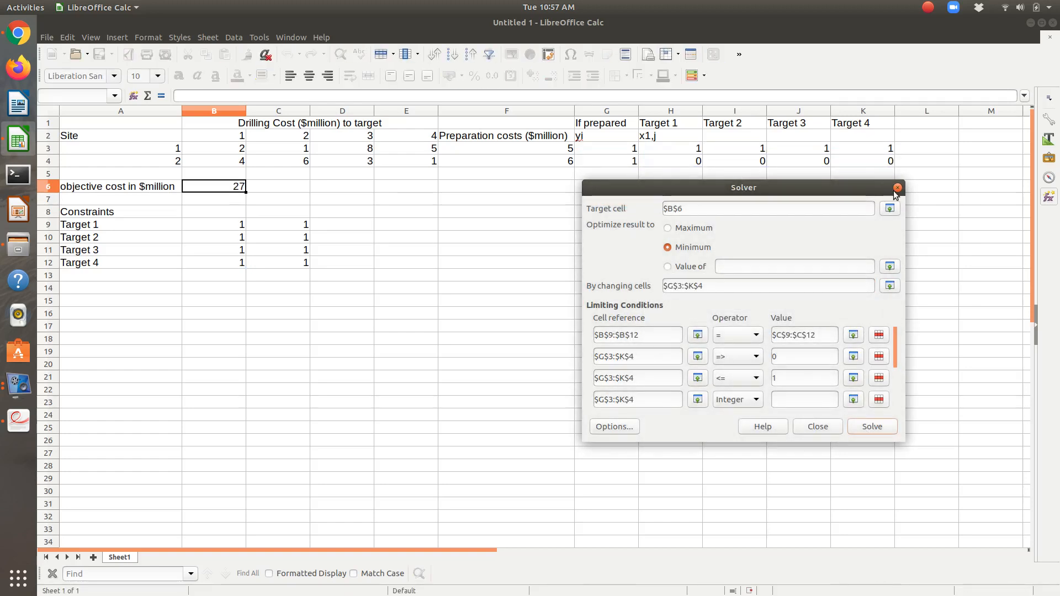
left_click(818, 426)
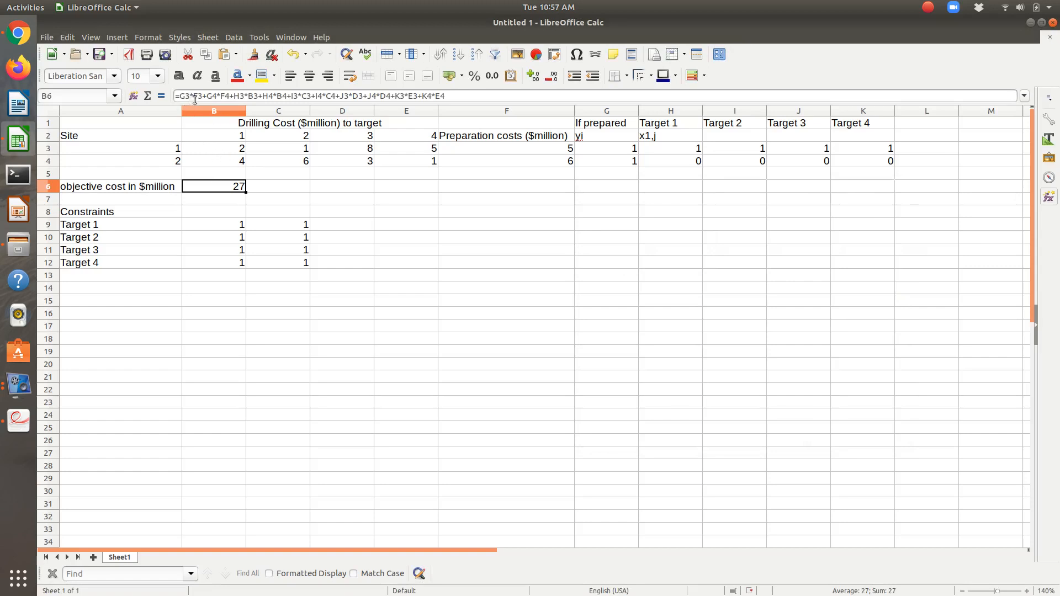
- Examine the cell references in the objective formula in B6 and the Target 1 formula in B9
double_click(211, 185)
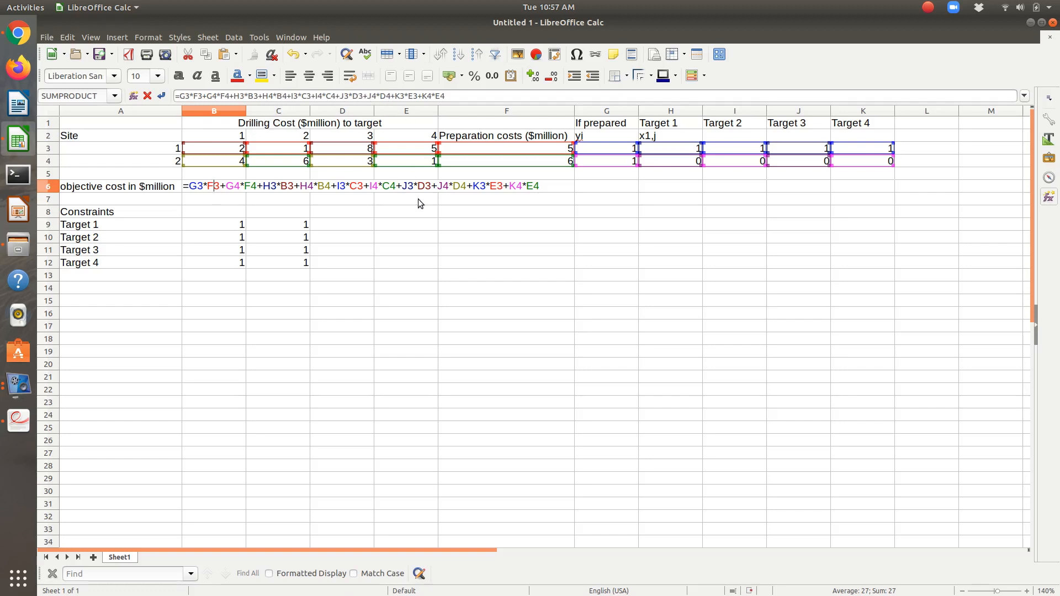
key("Return")
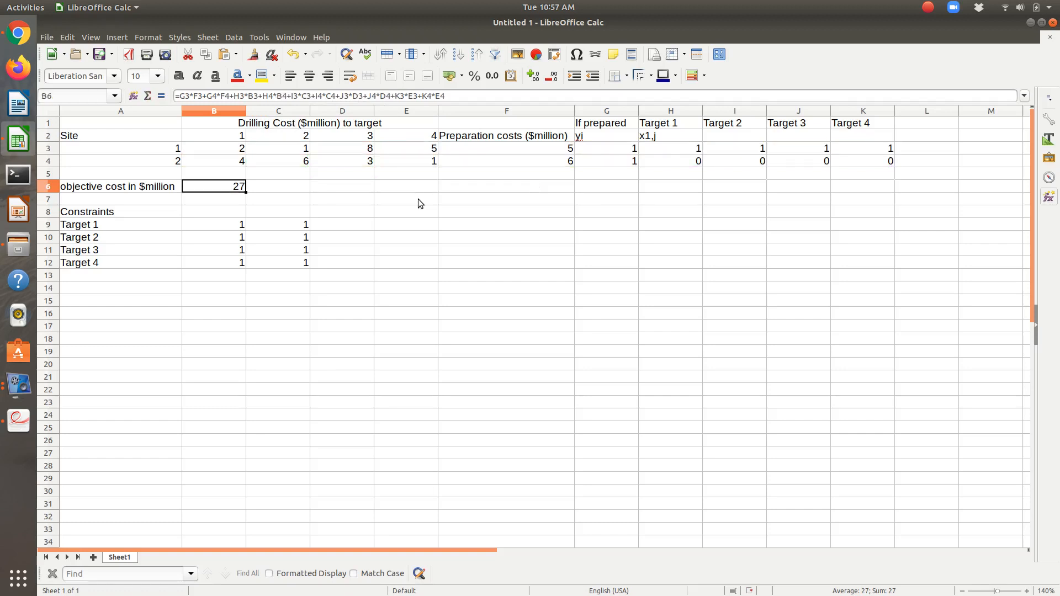
key("Down")
key("Down")
key("Down")
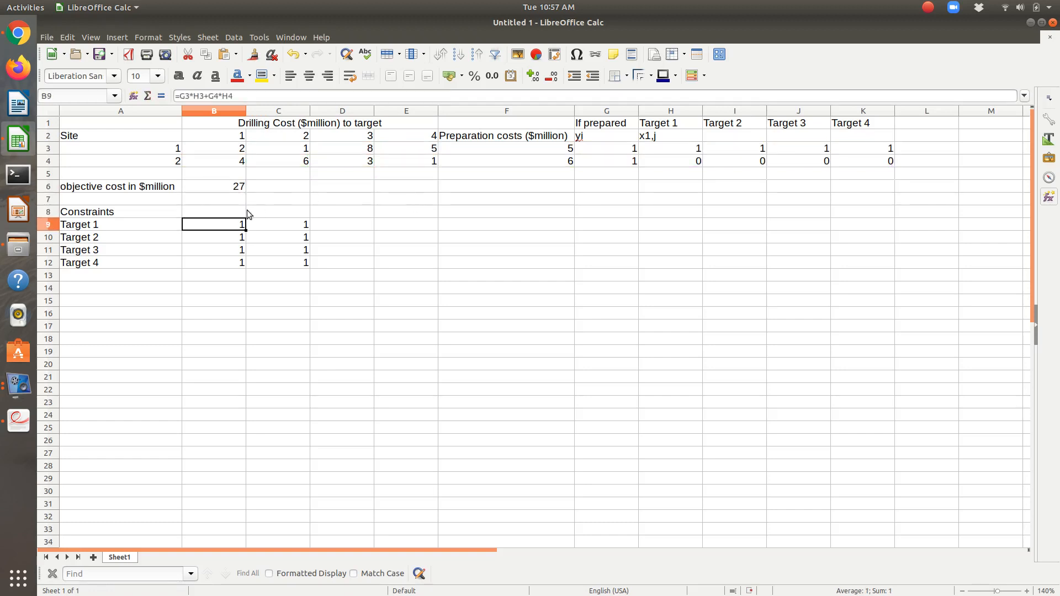
double_click(224, 228)
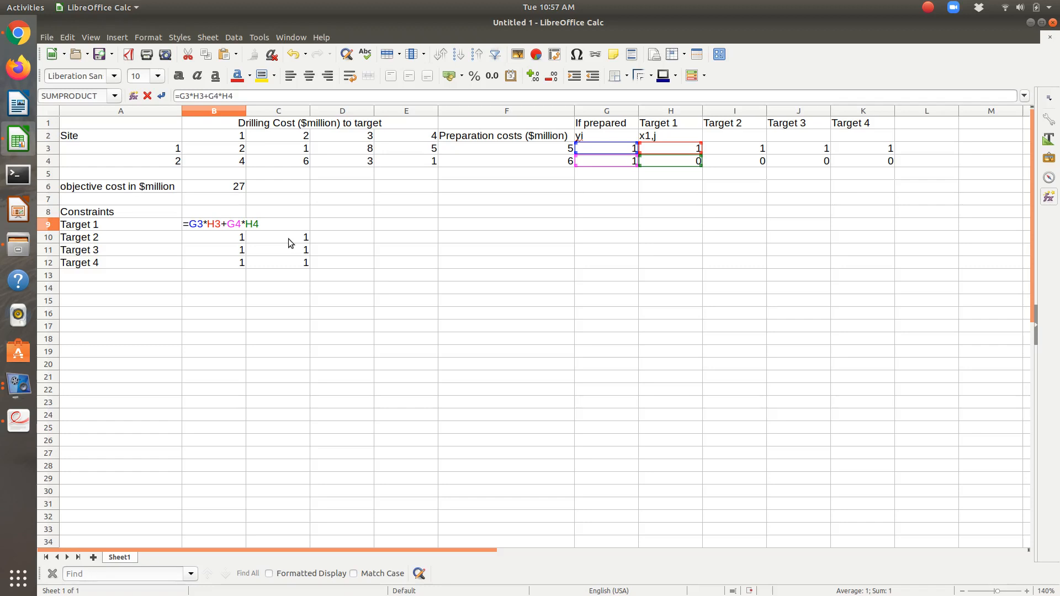
key("Escape")
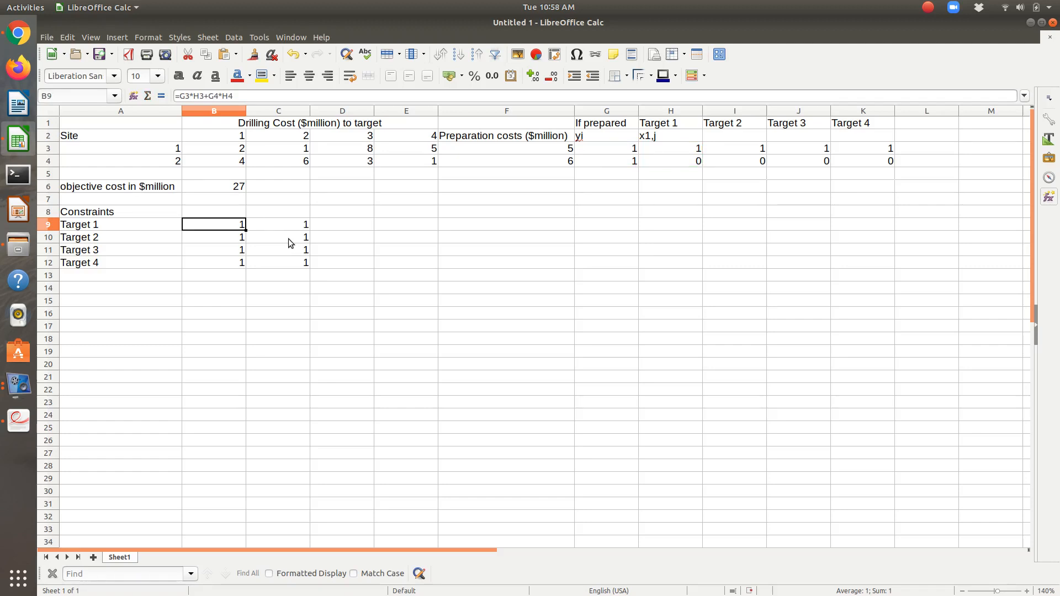
- Set the site 1 drilling variables for Targets 1 to 4 in H3 to K3 to 0
key("Right")
key("Down")
key("Down")
key("Down")
key("Up")
key("Up")
key("Up")
key("Up")
key("Up")
key("Up")
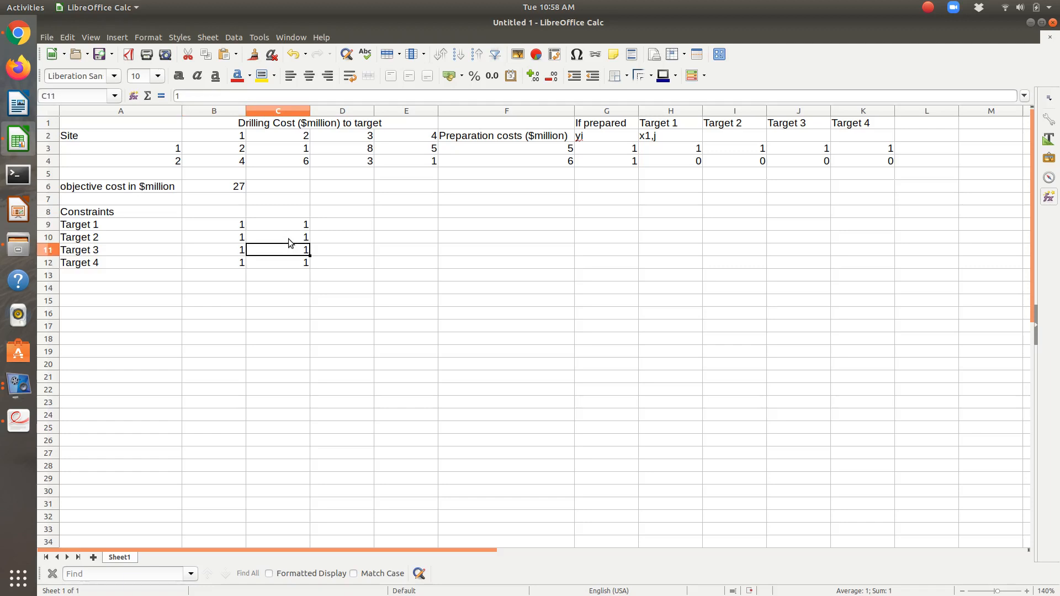
key("Right")
key("Right")
key("Right")
key("Right")
key("Right")
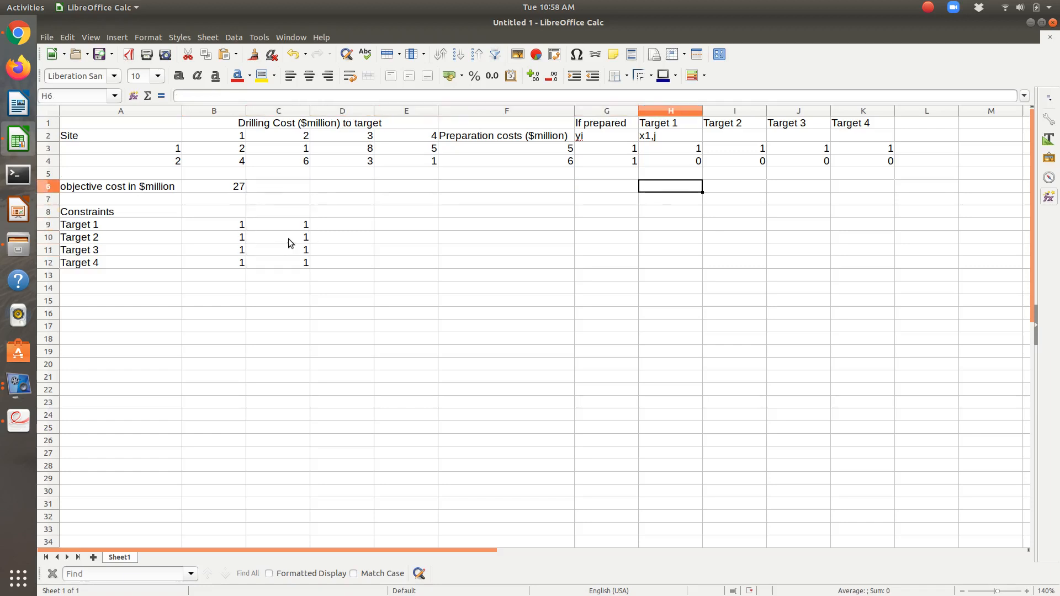
key("Up")
key("Up")
key("Up")
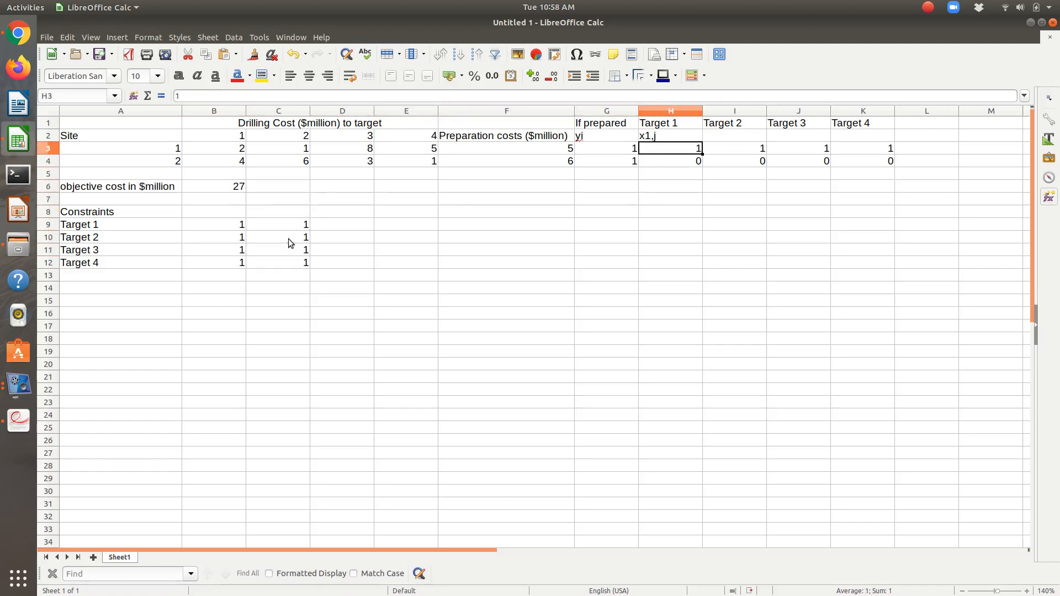
type("0")
key("Right")
type("0")
key("Right")
type("0")
key("Right")
type("0")
key("Down")
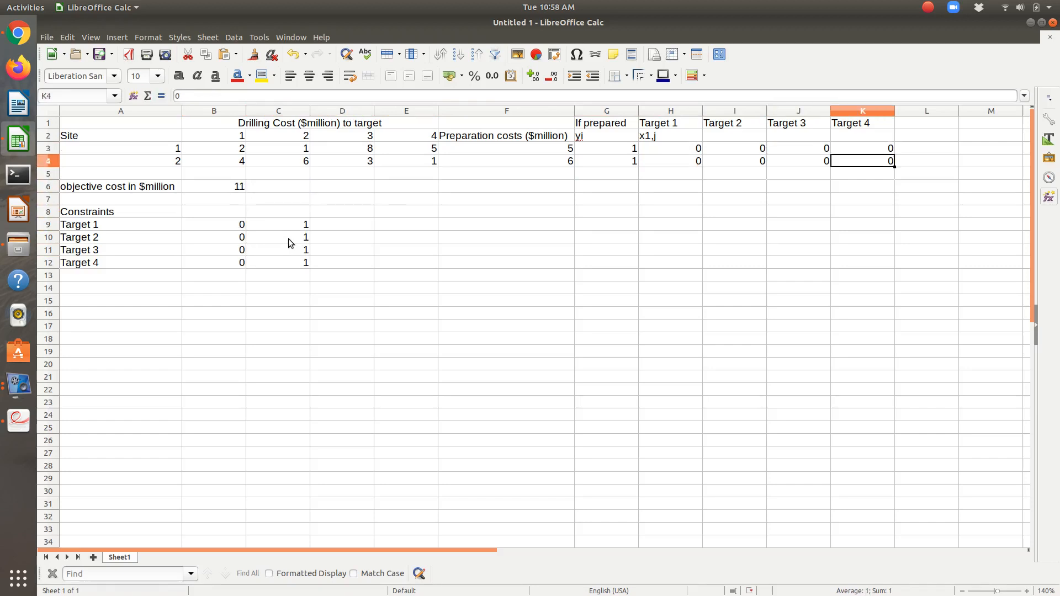
- Select the objective cost cell B6
key("Left")
key("Left")
key("Left")
key("Left")
key("Left")
key("Left")
key("Left")
key("Left")
key("Left")
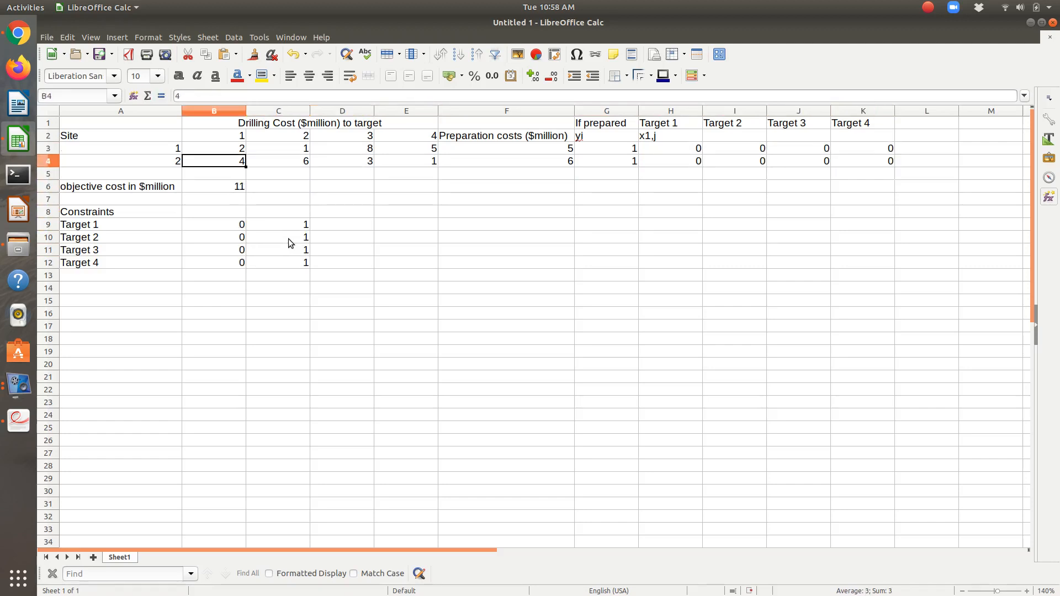
key("Down")
key("Down")
- Try to solve for target cell B6 in Solver without any changing cells or limiting conditions
left_click(259, 39)
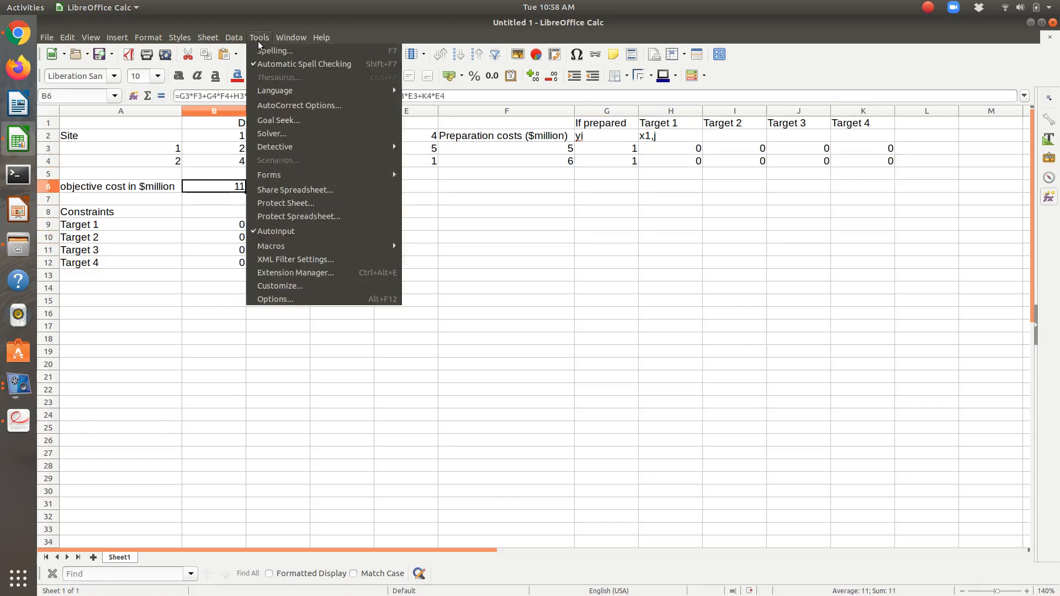
left_click(275, 134)
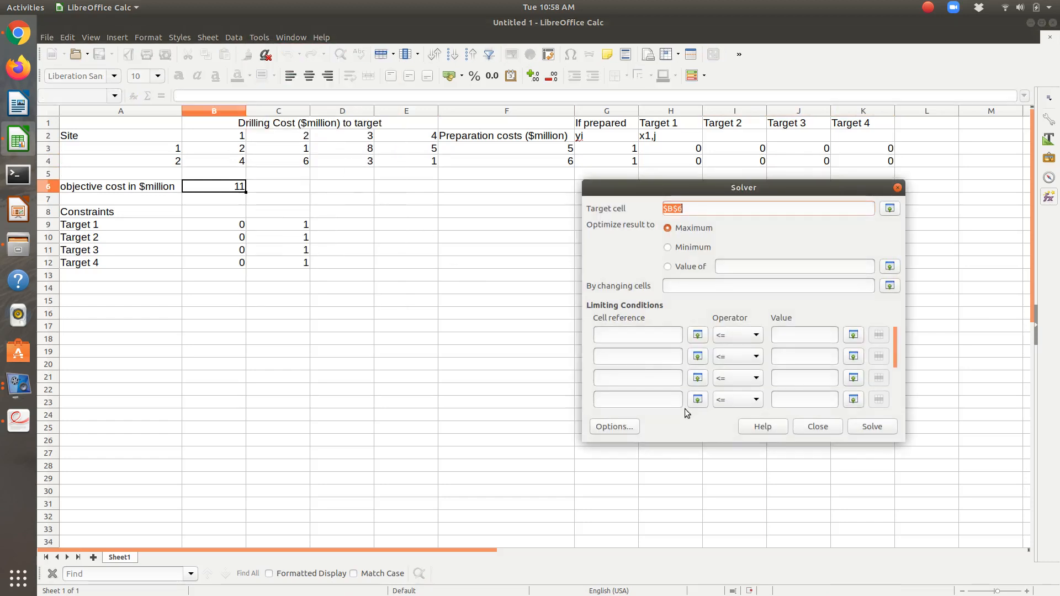
left_click(873, 429)
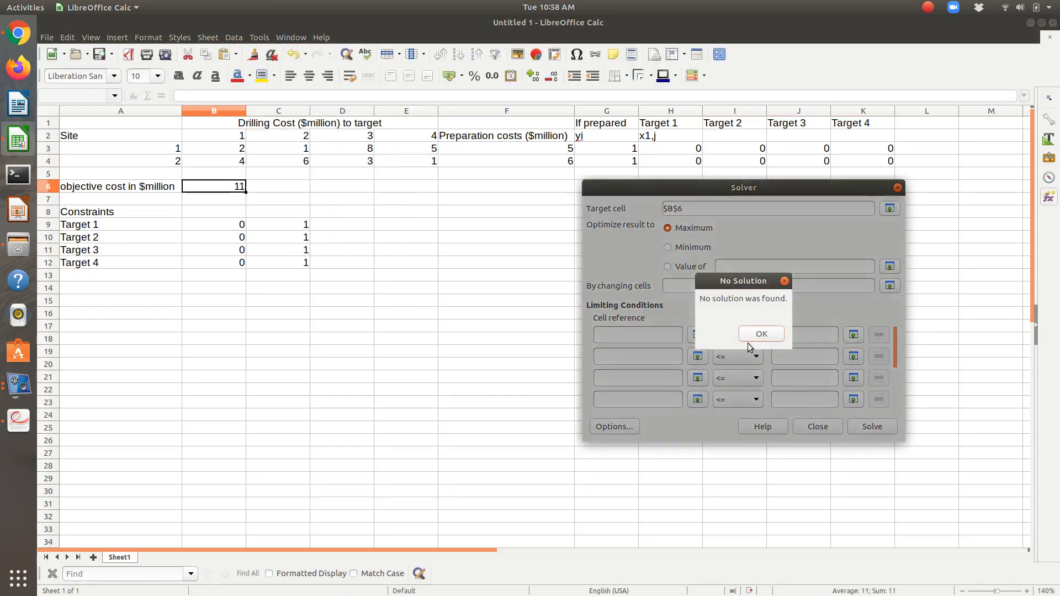
left_click(745, 335)
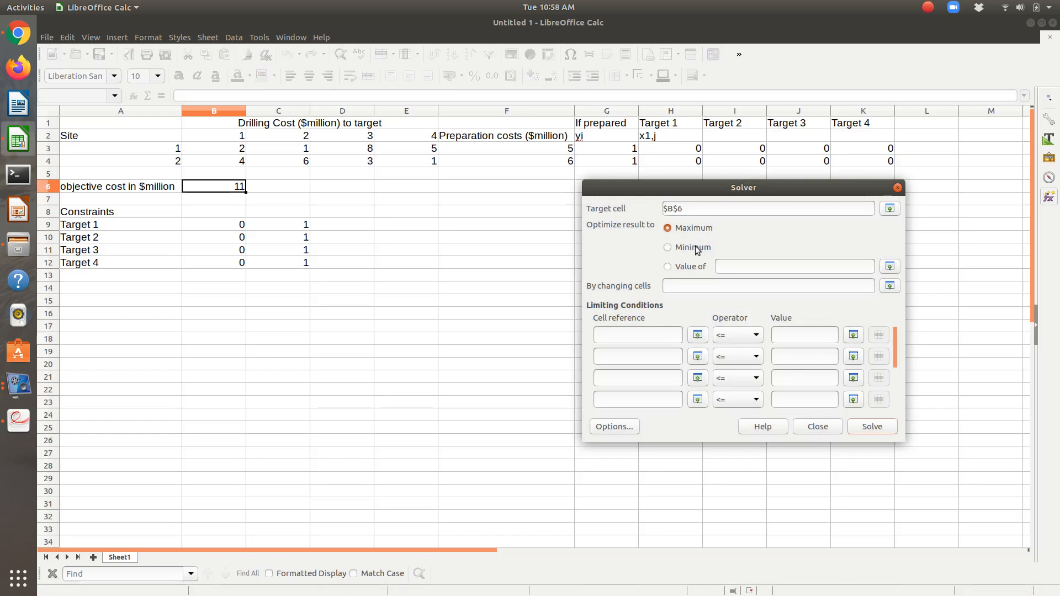
left_click(697, 249)
key("Escape")
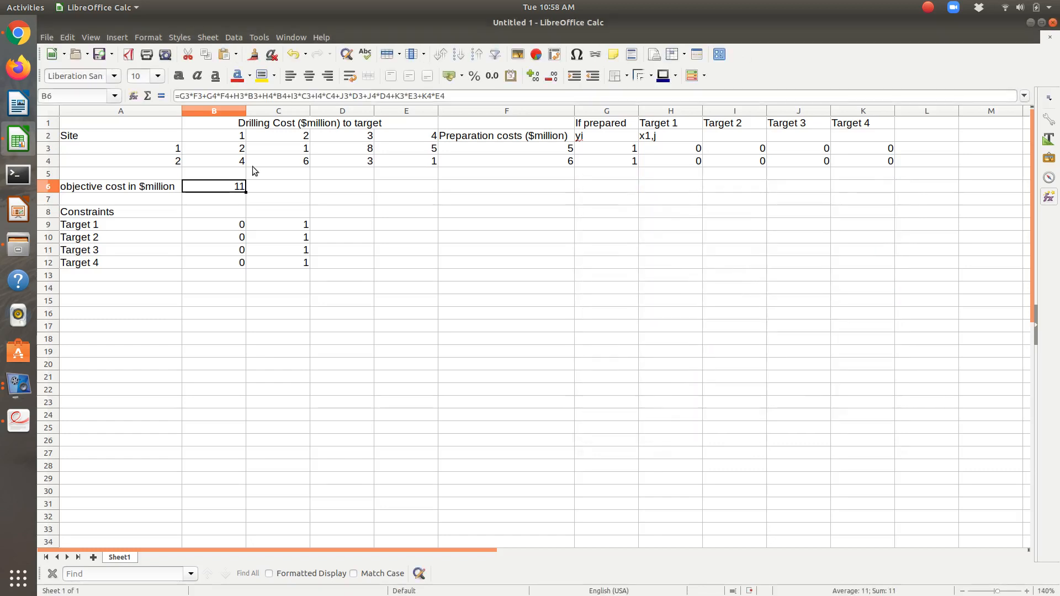
- Reopen Solver and set it to minimize B6 by changing cells G3:K4
left_click(184, 37)
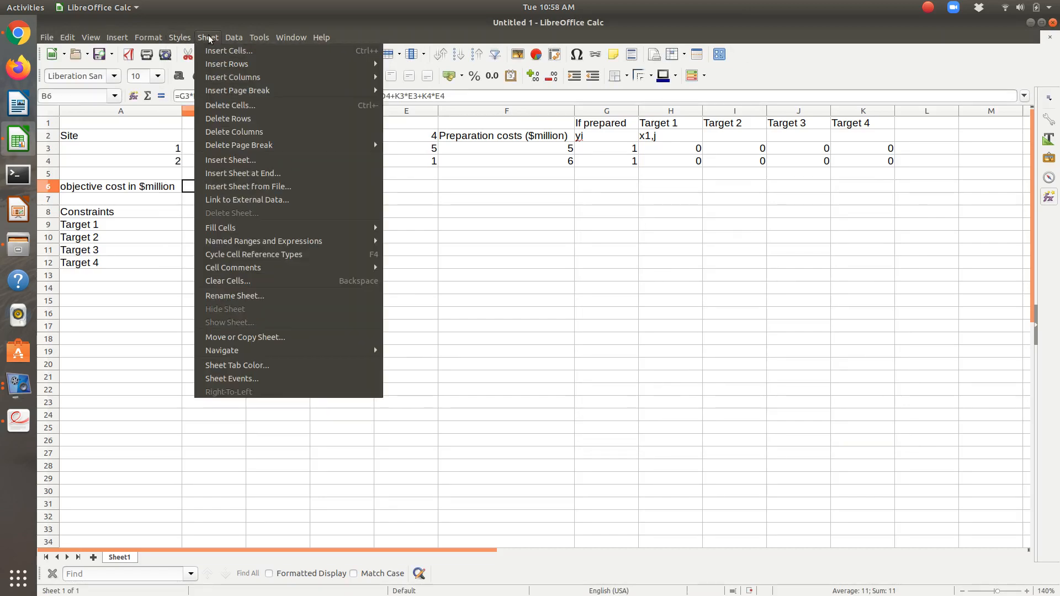
left_click(274, 133)
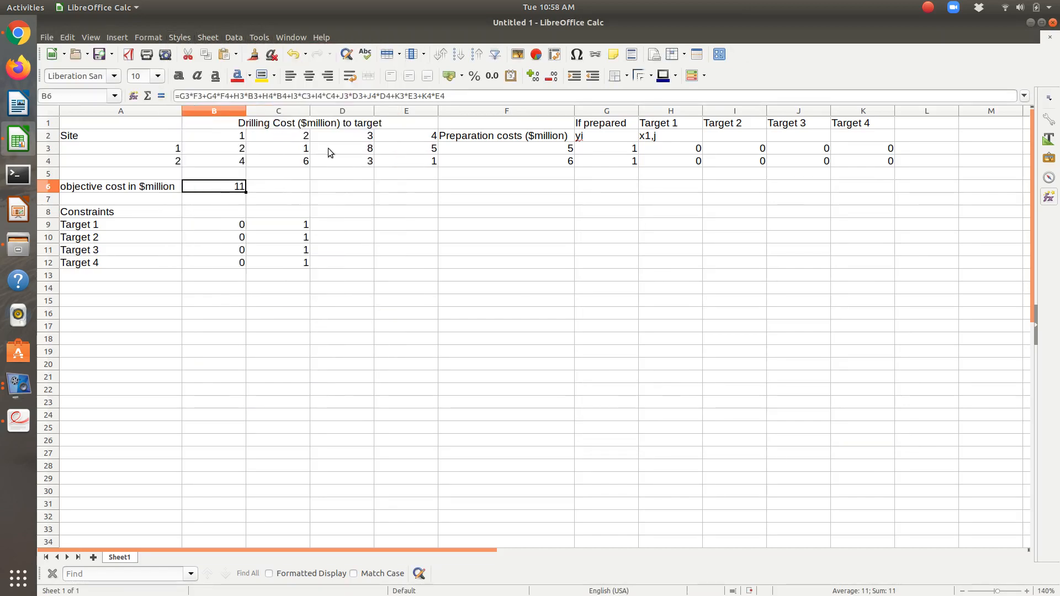
left_click(889, 285)
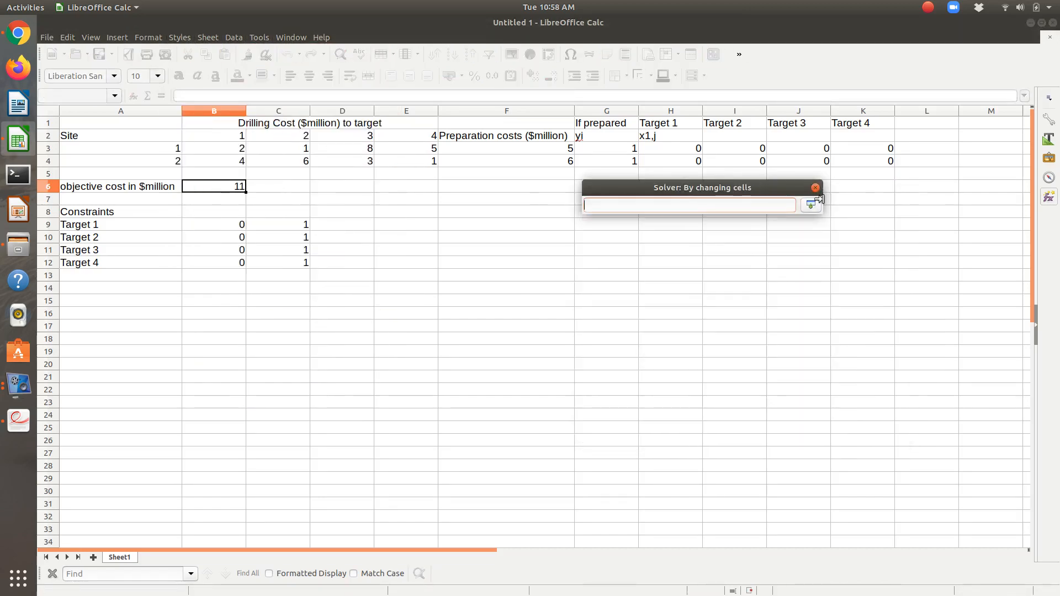
left_click_drag(623, 150, 887, 161)
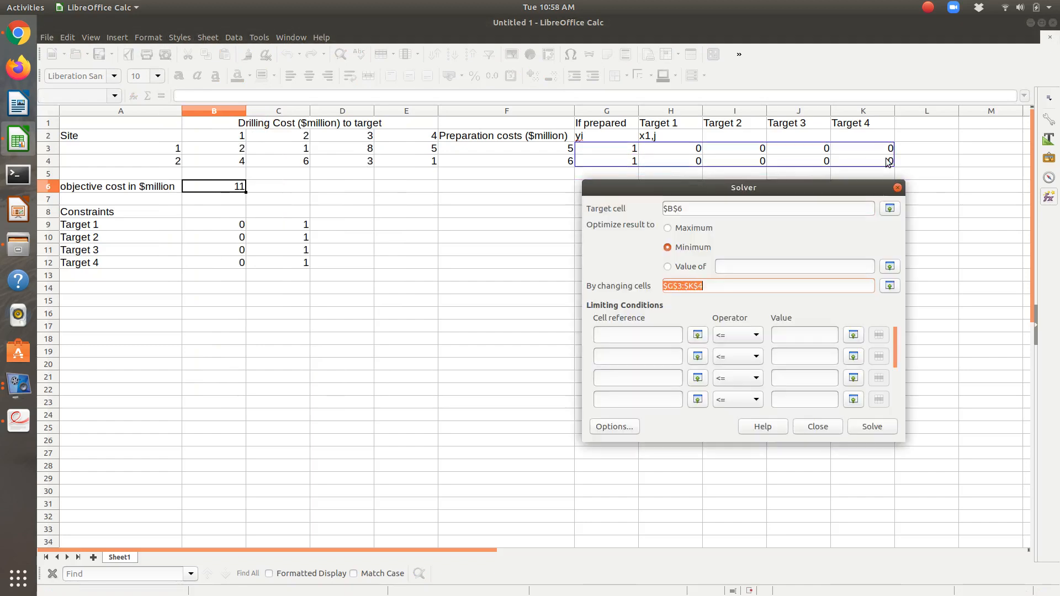
- Add a first limiting condition that requires the target constraint cells B9:B12 to equal 1
left_click(697, 335)
left_click_drag(223, 226, 235, 265)
left_click(738, 335)
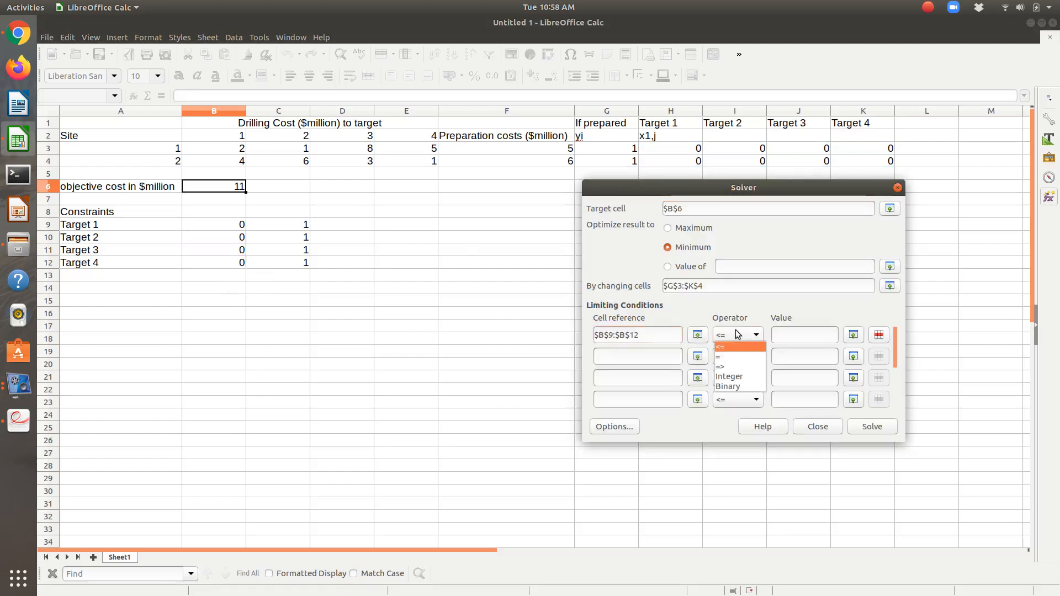
left_click(737, 353)
left_click(812, 335)
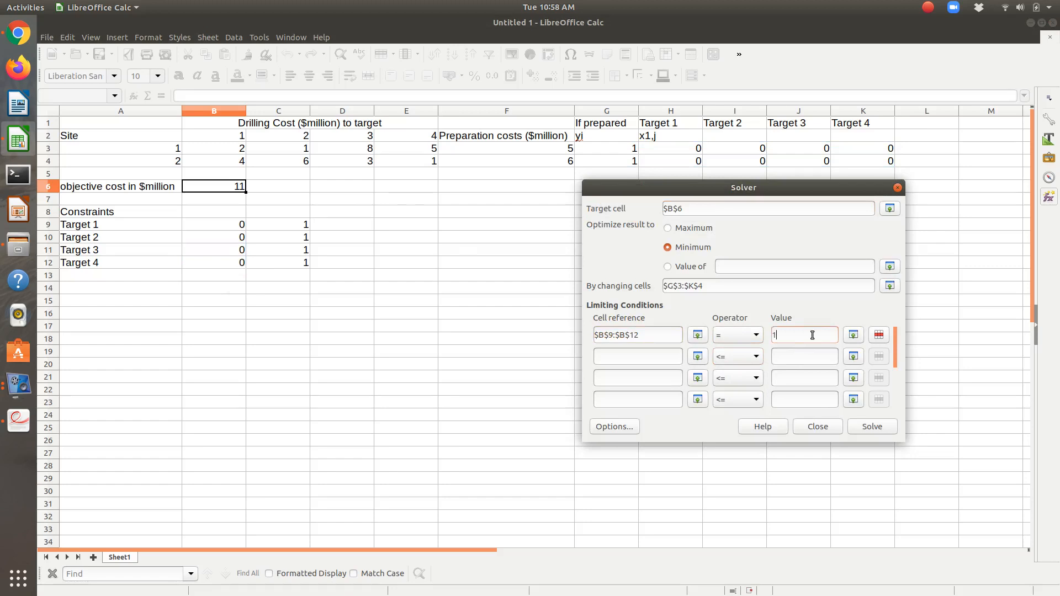
left_click(697, 356)
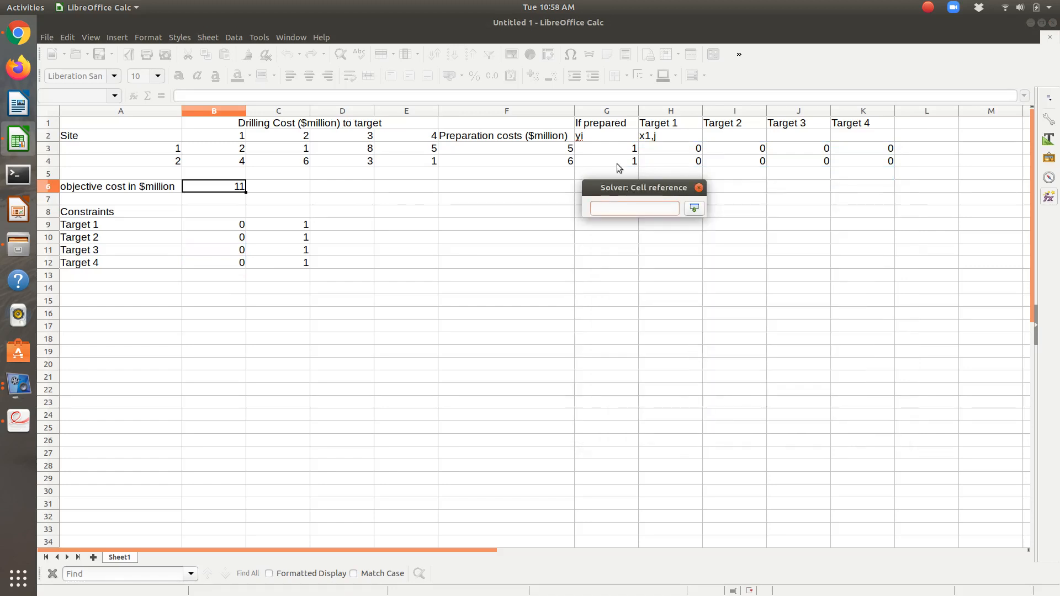
left_click_drag(608, 147, 855, 158)
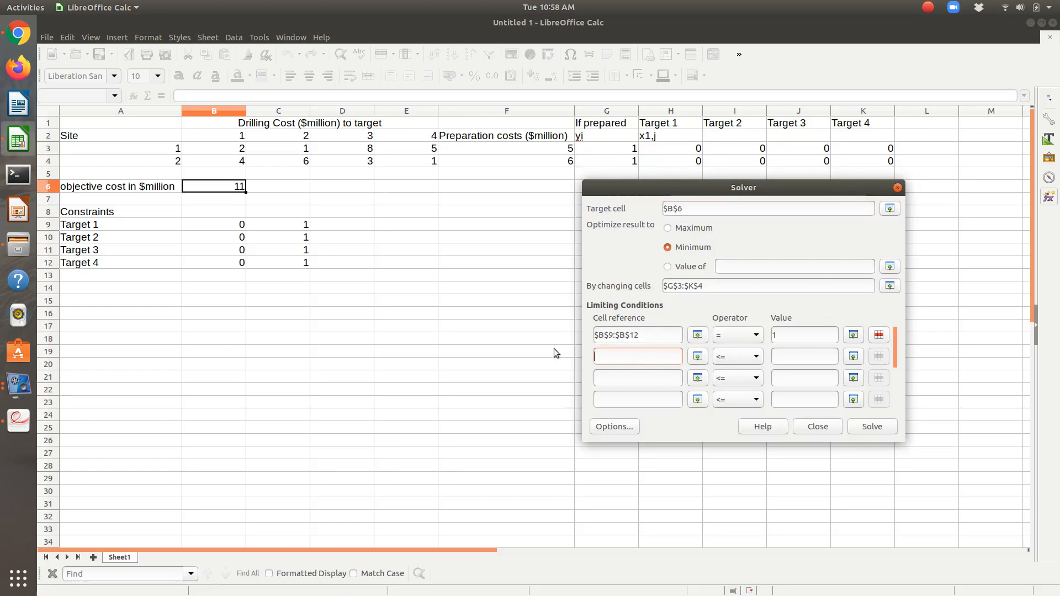
- Configure the linear solver options to assume variables as integer and as non-negative
left_click(625, 426)
left_click(639, 293)
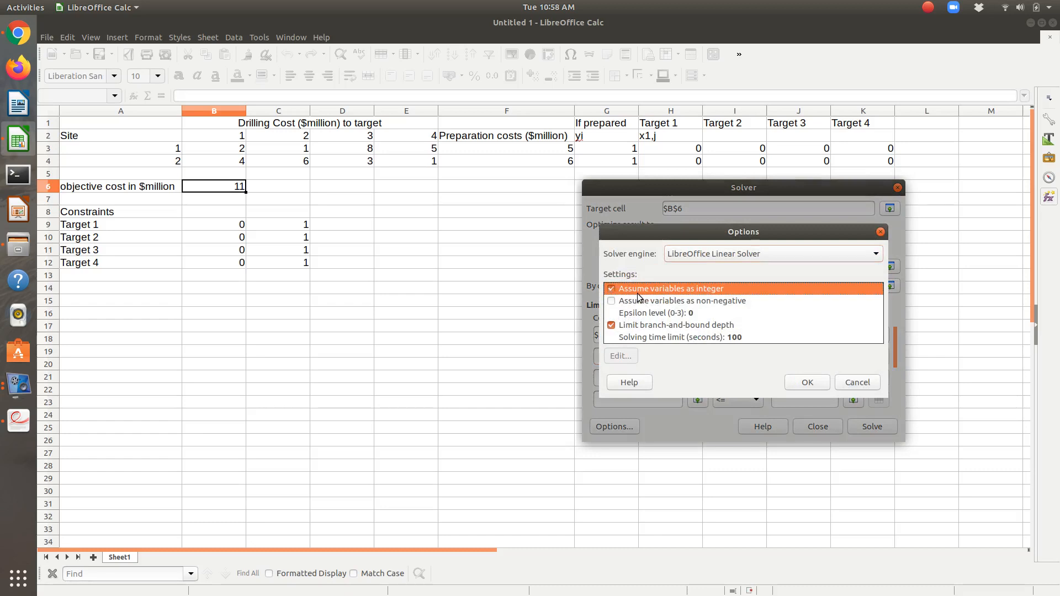
left_click(629, 304)
left_click(613, 301)
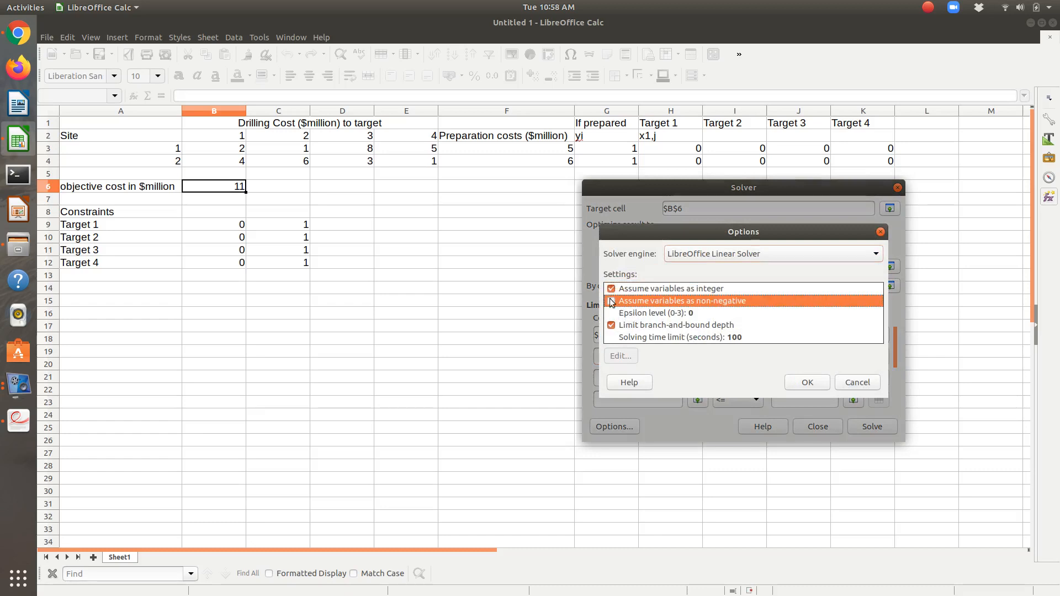
left_click(820, 386)
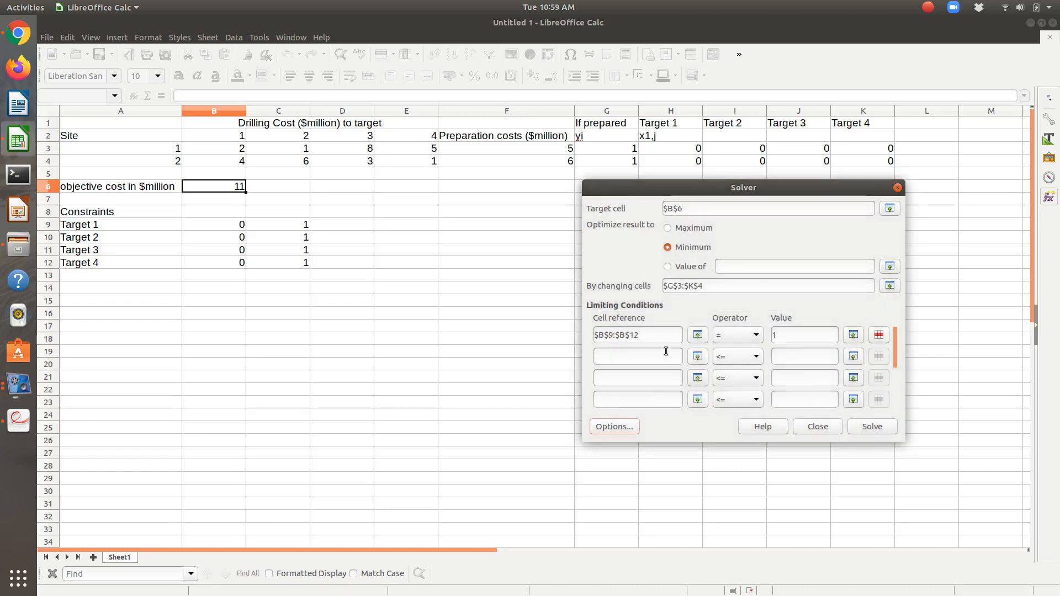
- Add a second limiting condition that G3:K4 is <= 1, try to solve the model, and close Solver
left_click(697, 363)
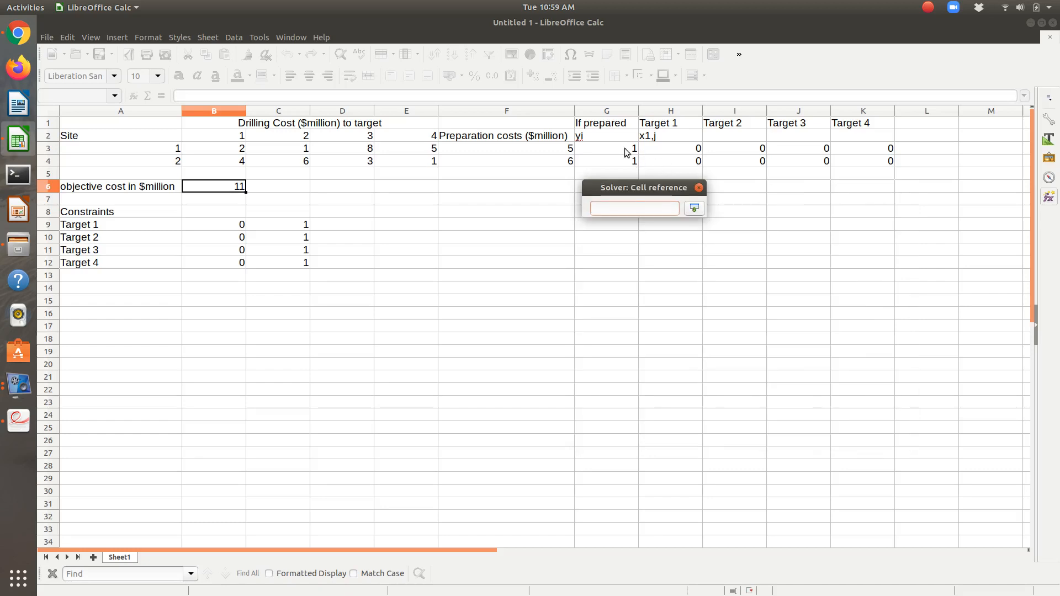
left_click_drag(627, 150, 862, 164)
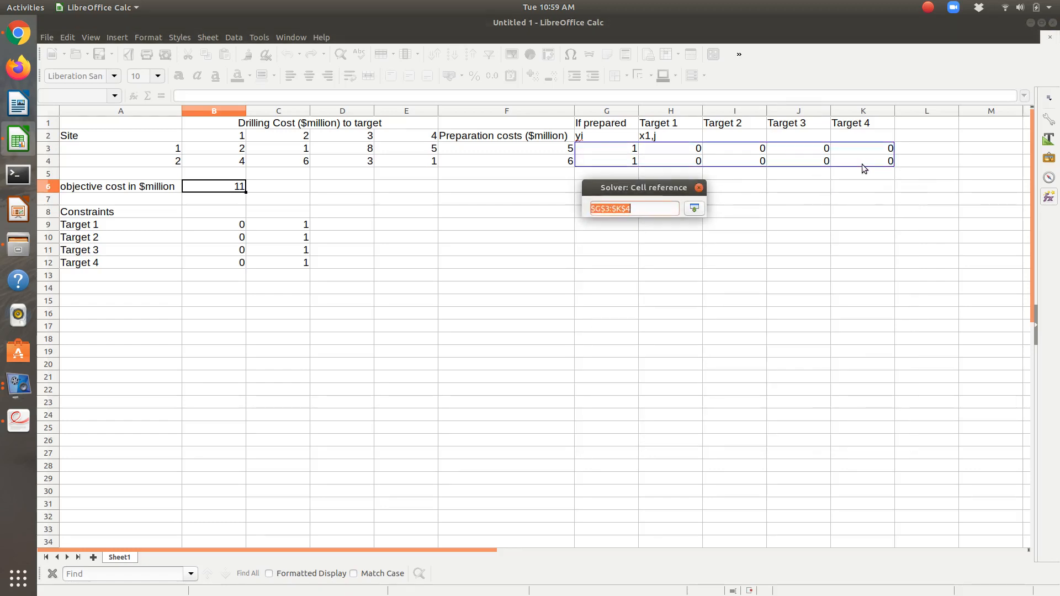
left_click(791, 360)
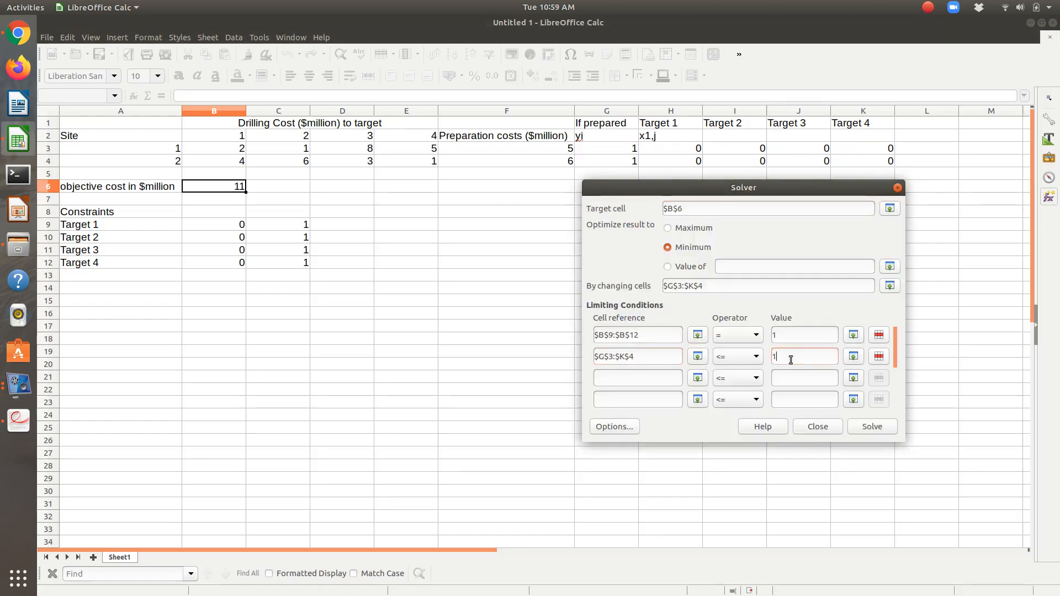
left_click(869, 428)
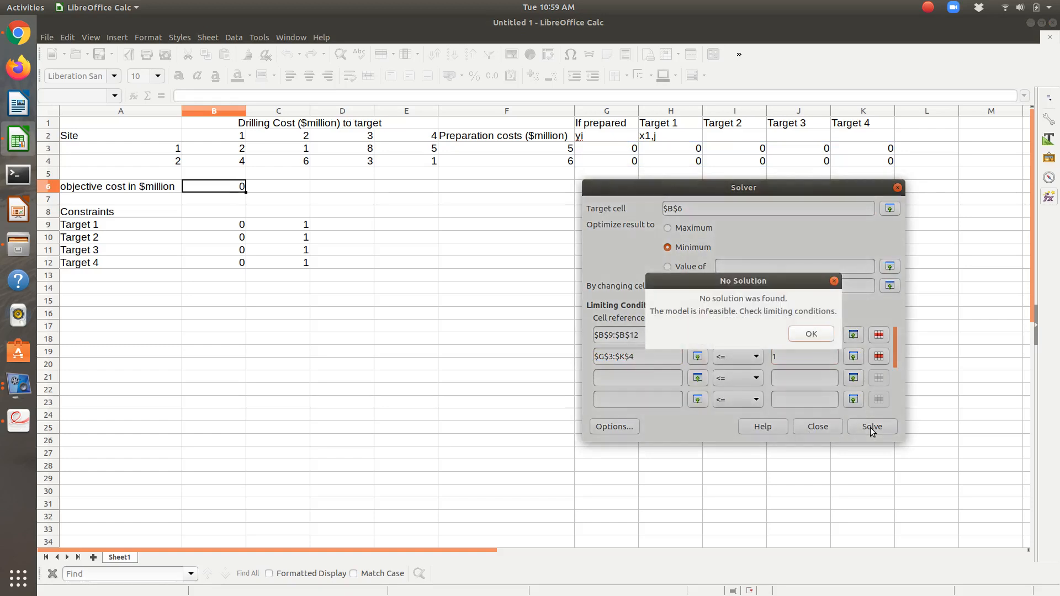
left_click(810, 331)
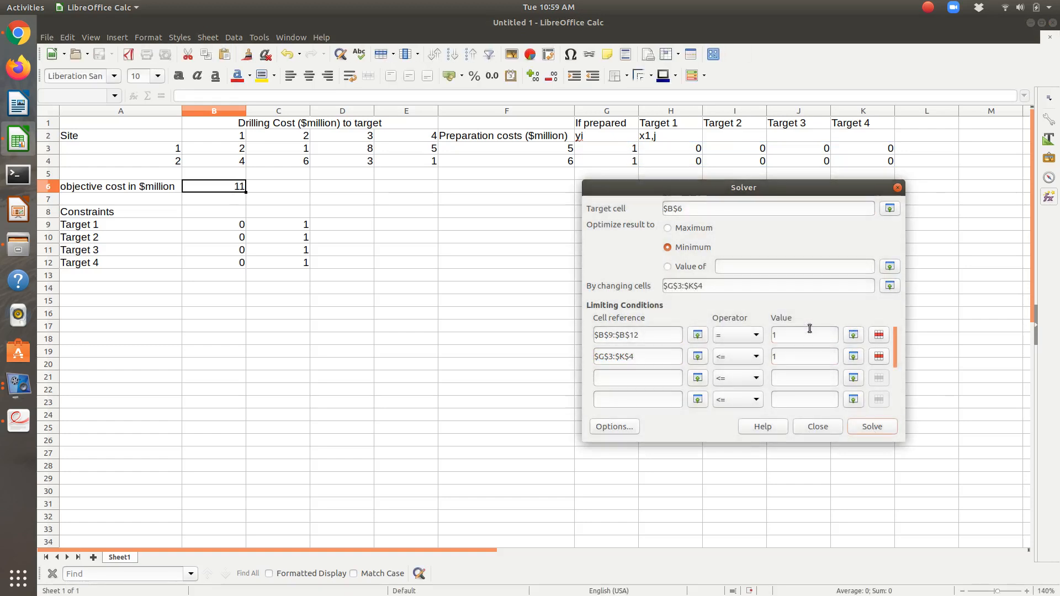
left_click(898, 188)
- Switch to week_8_example_3_ip.pdf in Document Viewer and review the problem statement, objective function, target constraints and variable bounds
left_click(741, 258)
key("alt+Tab")
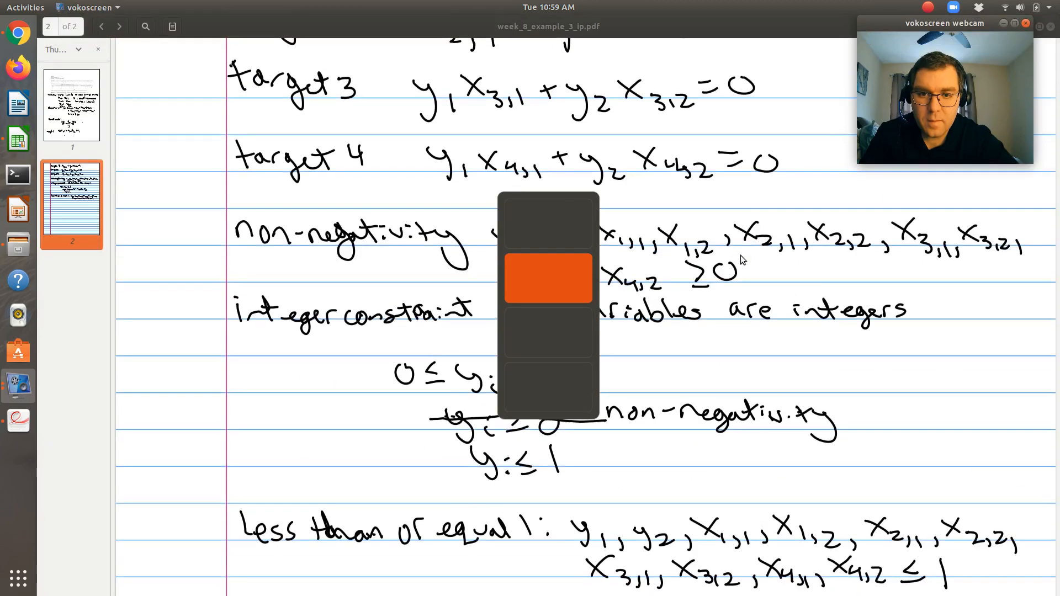
scroll(696, 408, "up", 15)
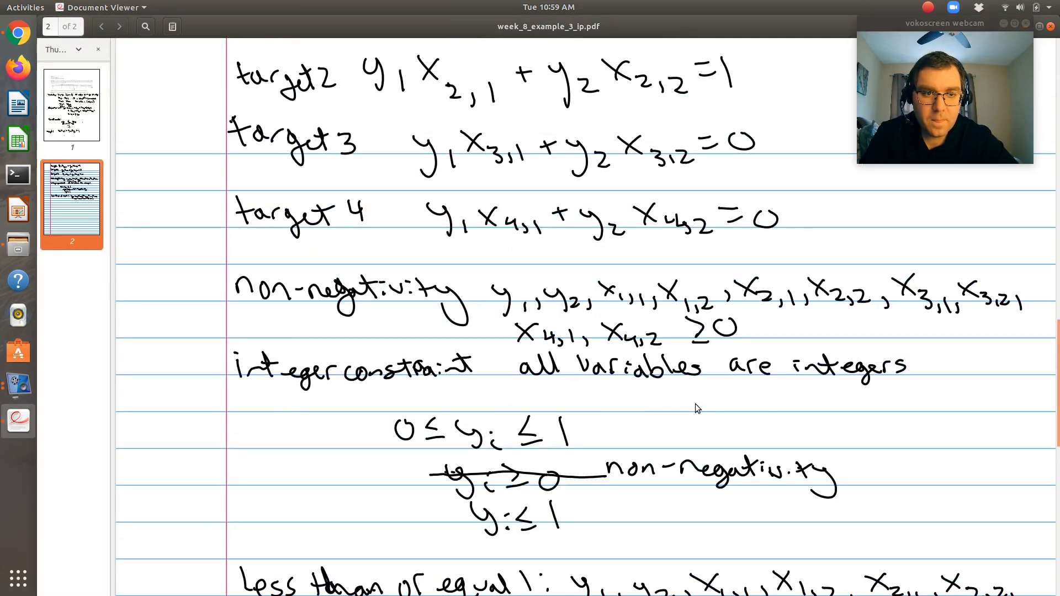
scroll(694, 403, "up", 8)
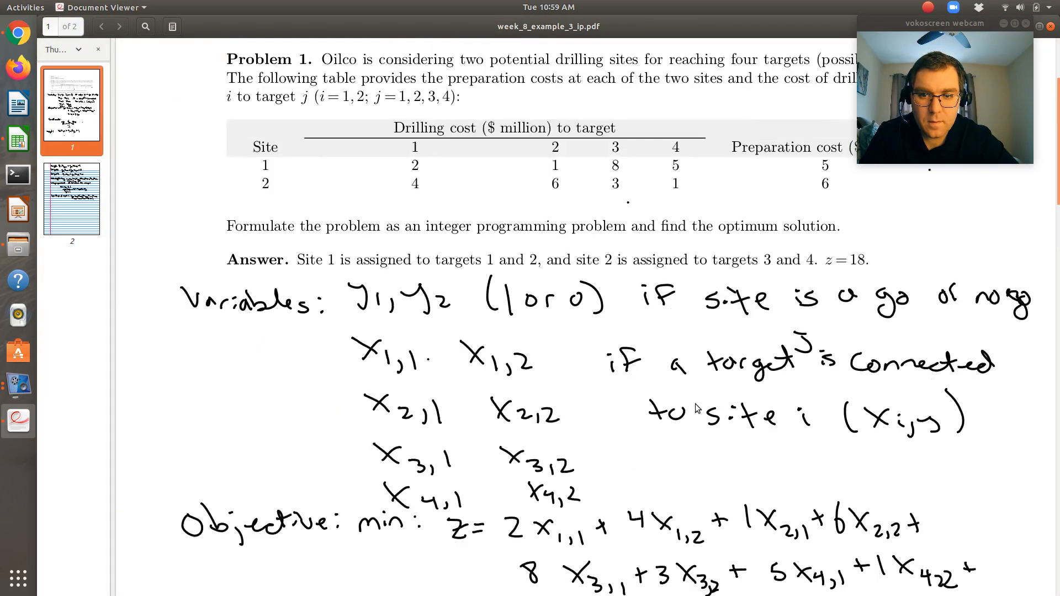
scroll(697, 409, "up", 3)
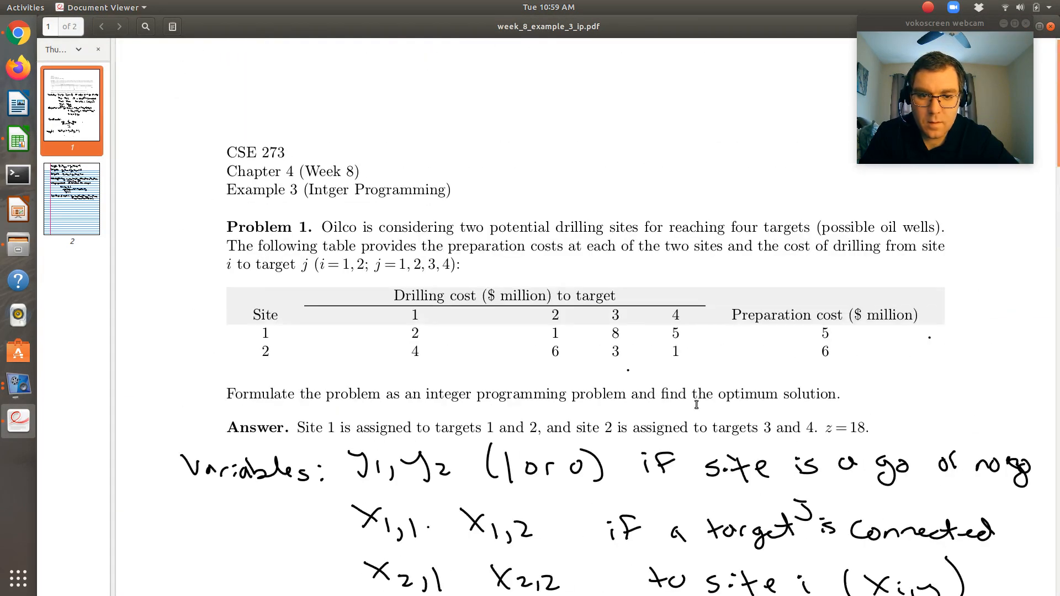
scroll(696, 405, "down", 10)
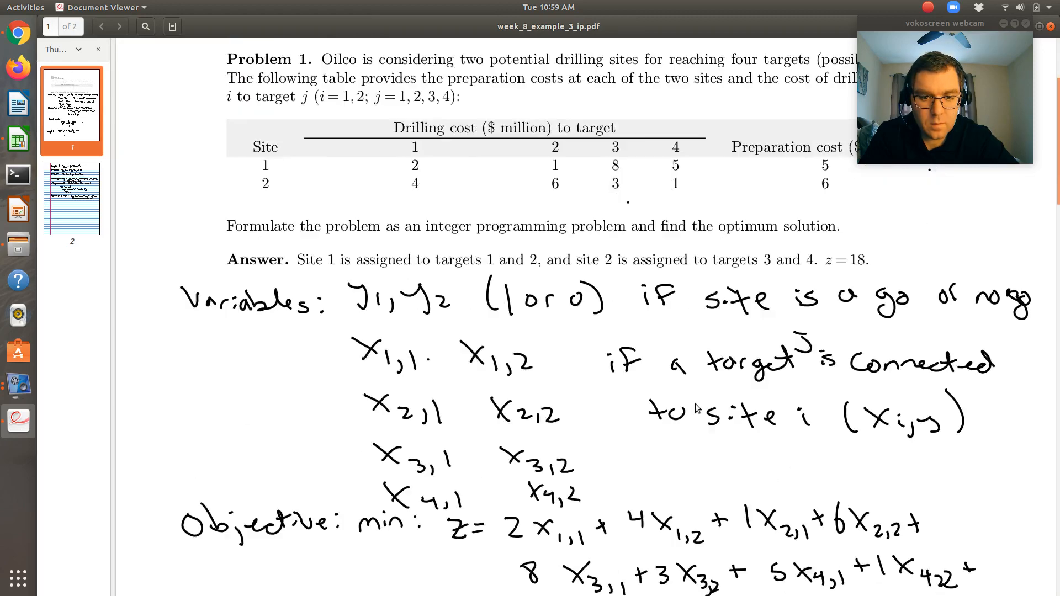
scroll(695, 408, "down", 2)
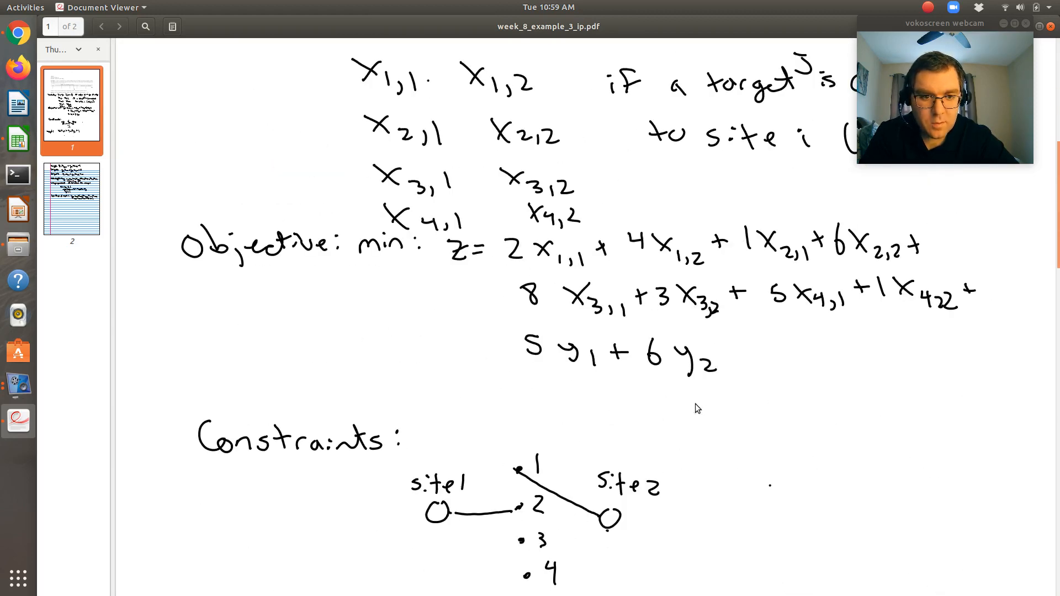
scroll(696, 408, "down", 3)
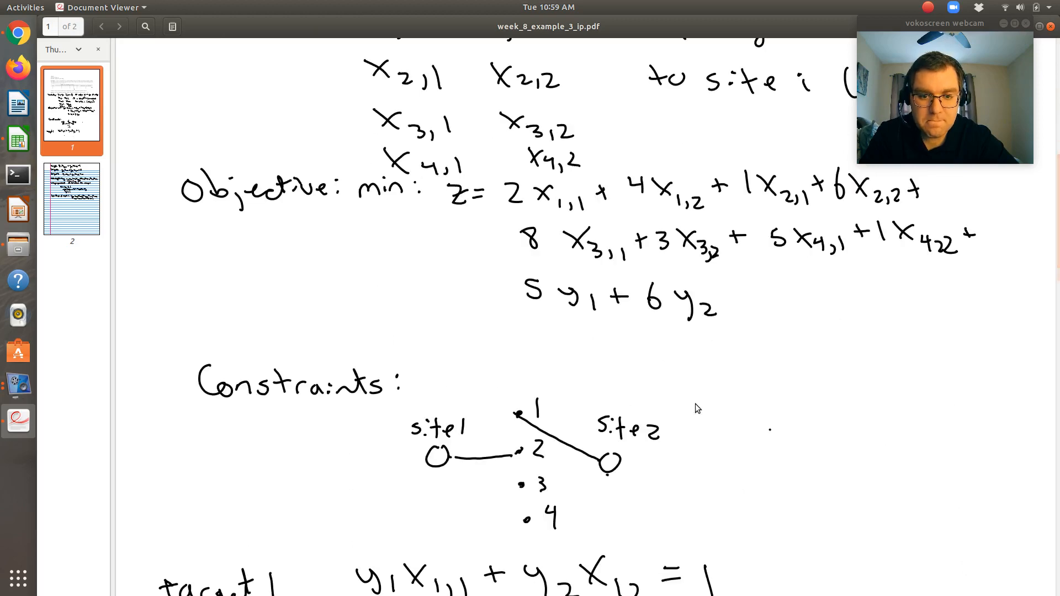
scroll(695, 407, "up", 3)
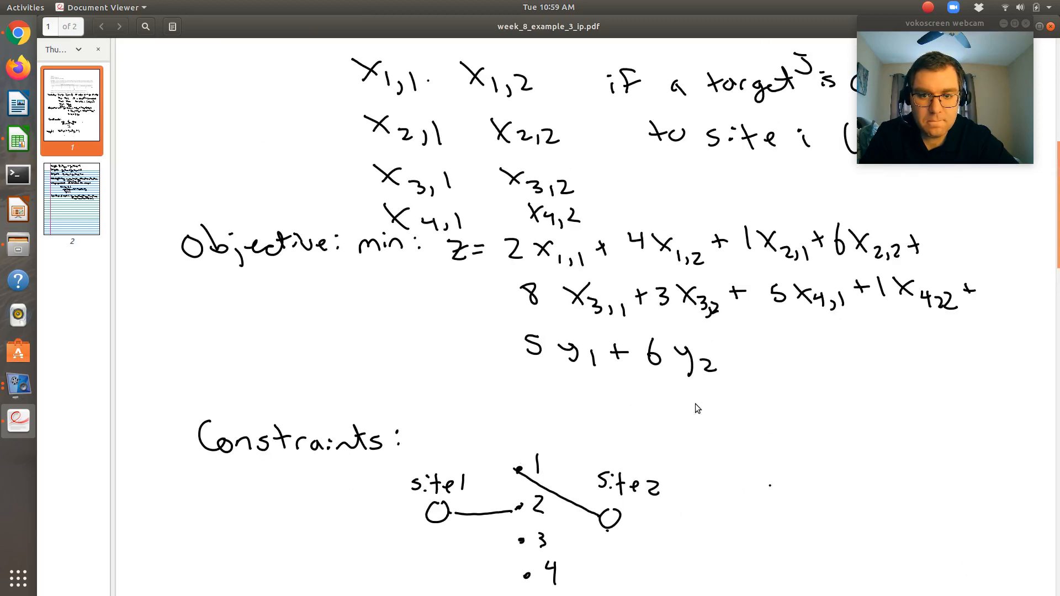
scroll(695, 406, "down", 9)
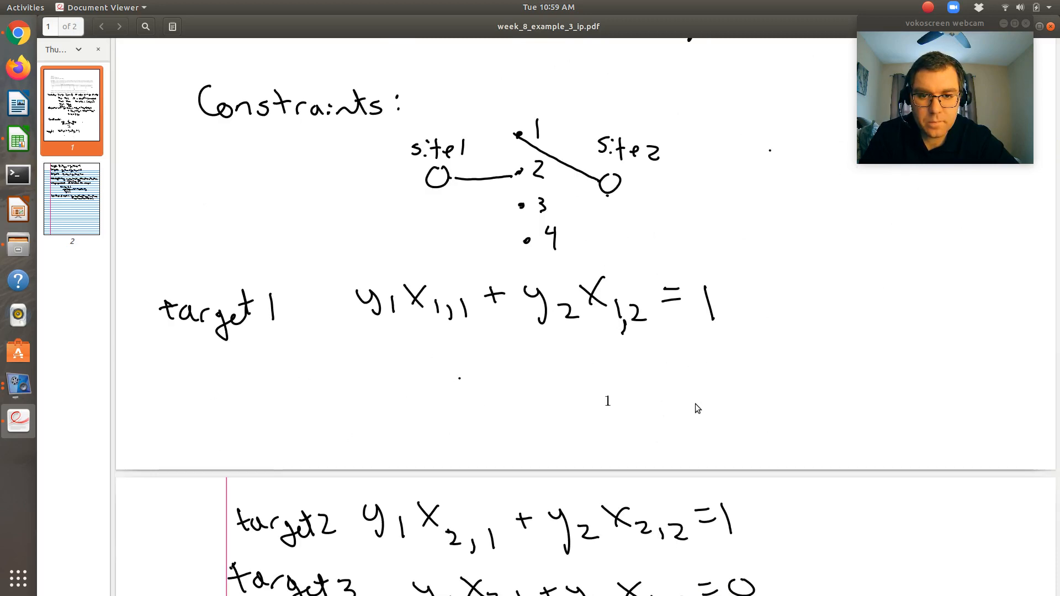
scroll(694, 408, "down", 5)
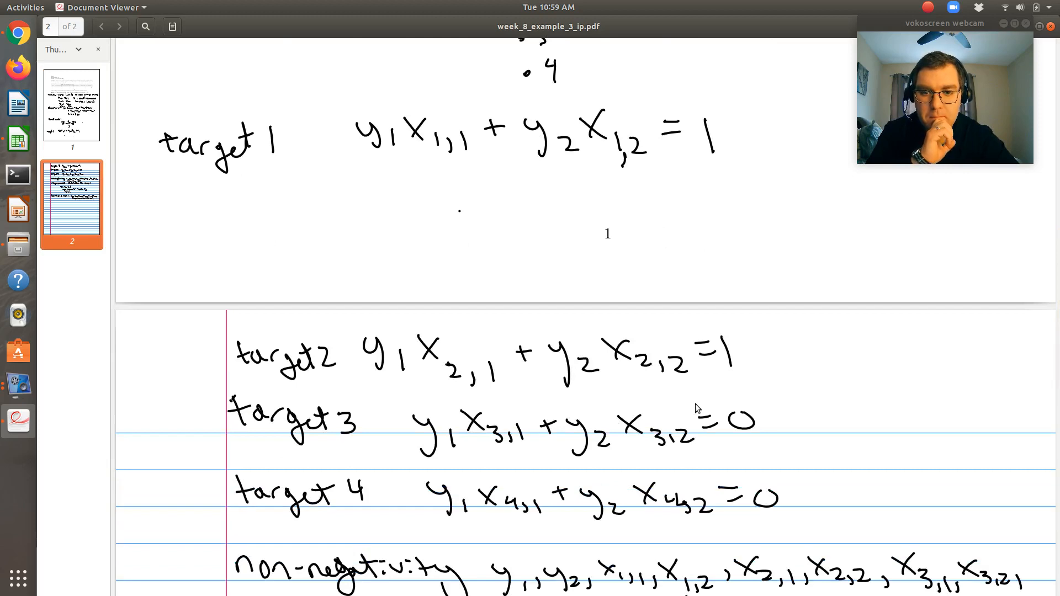
scroll(695, 408, "down", 2)
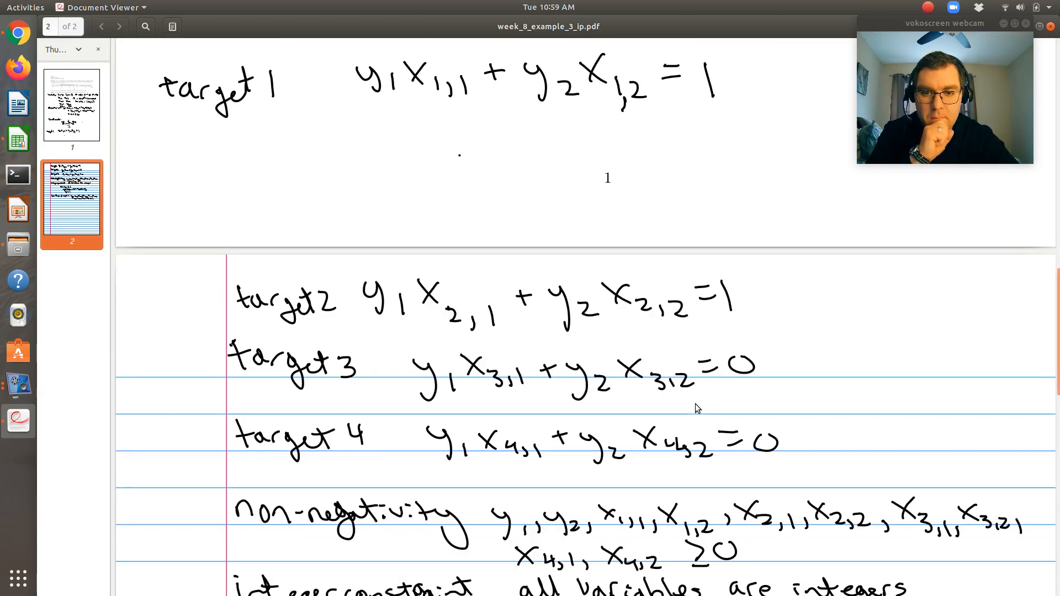
scroll(695, 406, "down", 3)
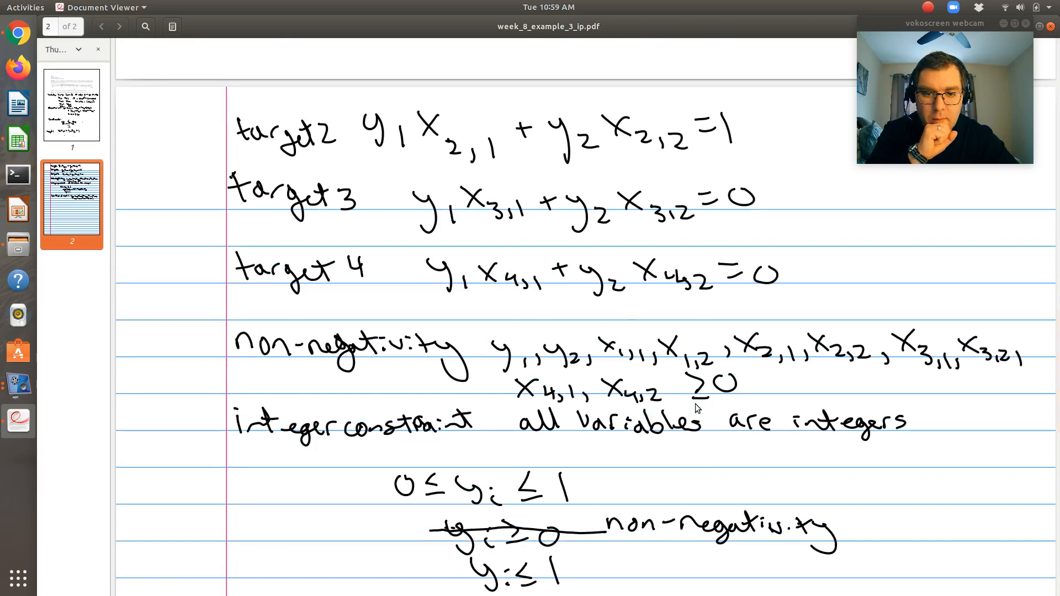
scroll(696, 408, "down", 3)
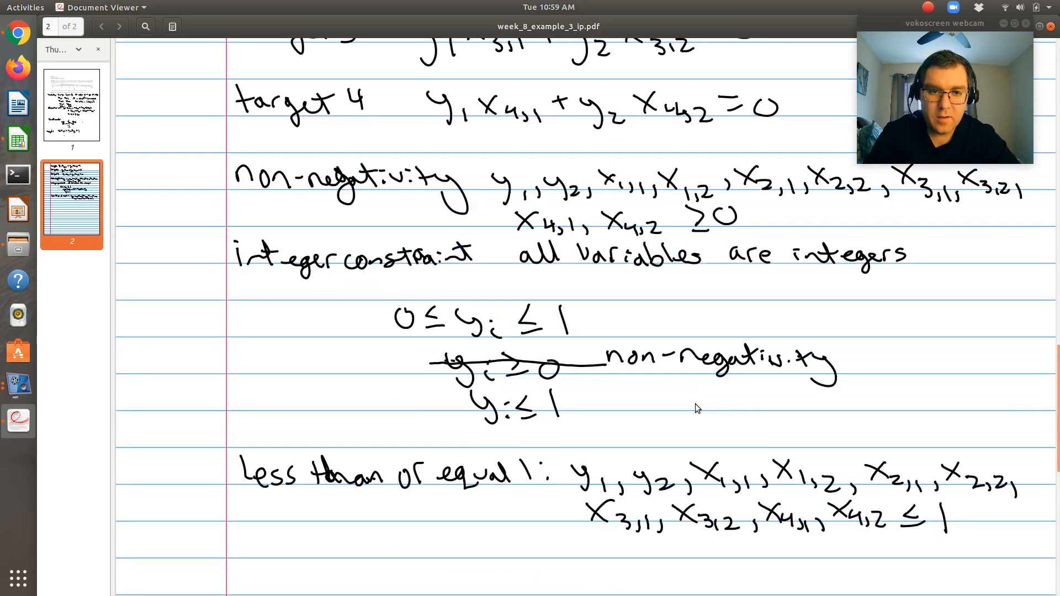
- Recheck the variable bounds, target constraints, objective function and variable definitions in the handwritten formulation
scroll(694, 403, "down", 2)
scroll(696, 407, "up", 1)
scroll(696, 407, "up", 2)
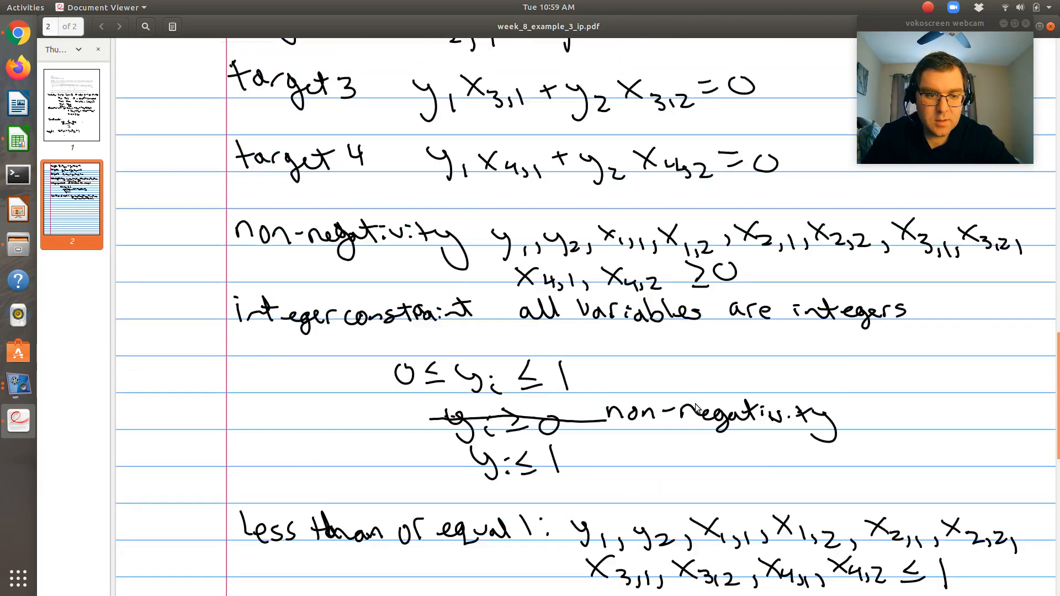
scroll(695, 408, "up", 10)
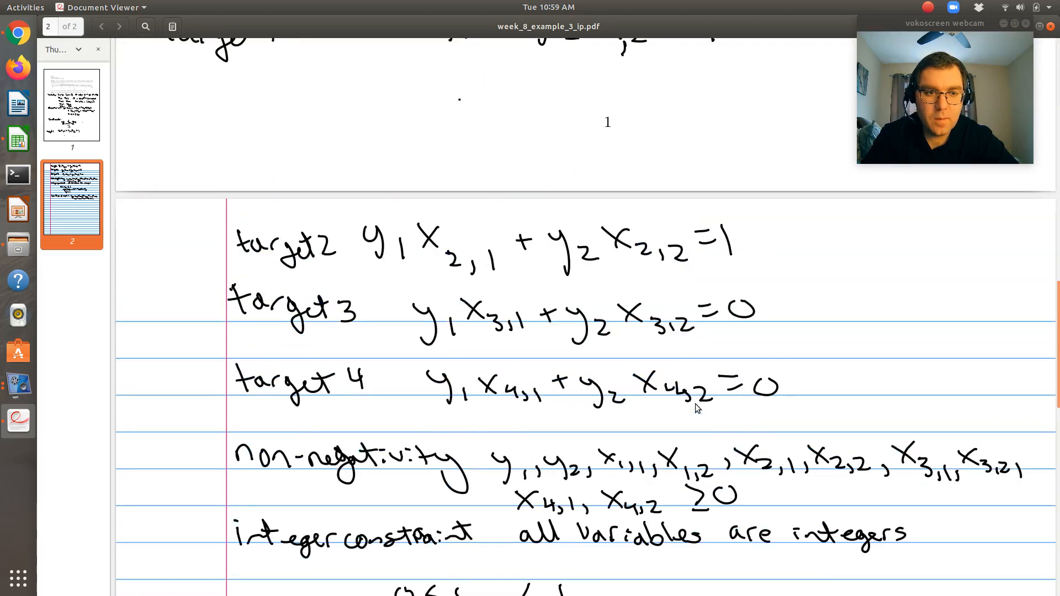
scroll(695, 403, "up", 5)
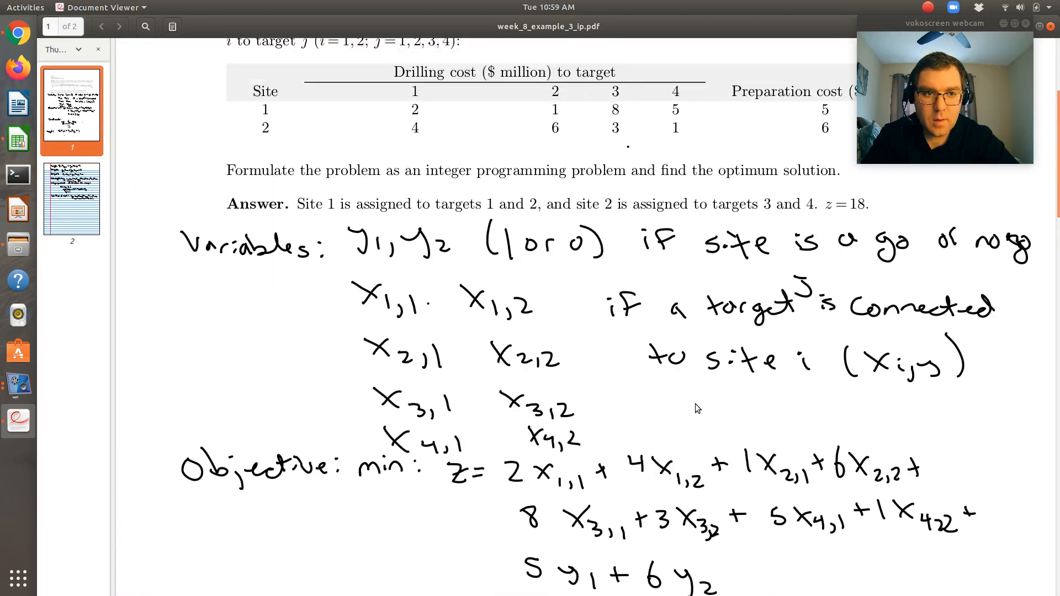
- Switch to LibreOffice Calc and check the site preparation variable in G3 and the objective cost formula in B6
key("alt+Tab")
key("Up")
key("Up")
key("Up")
key("Up")
key("Up")
key("Up")
key("Up")
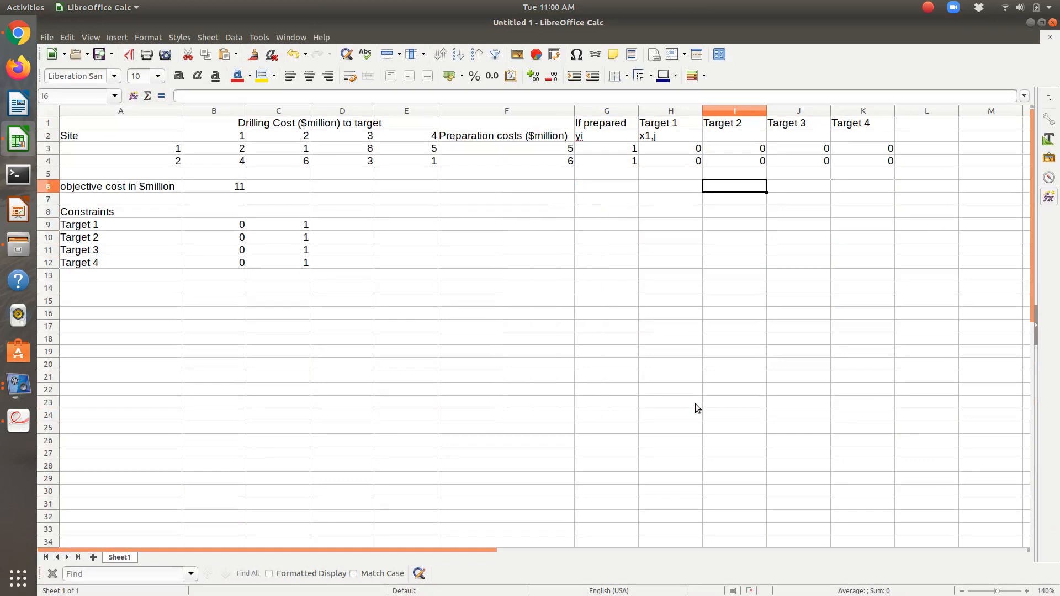
key("Up")
key("Left")
key("Left")
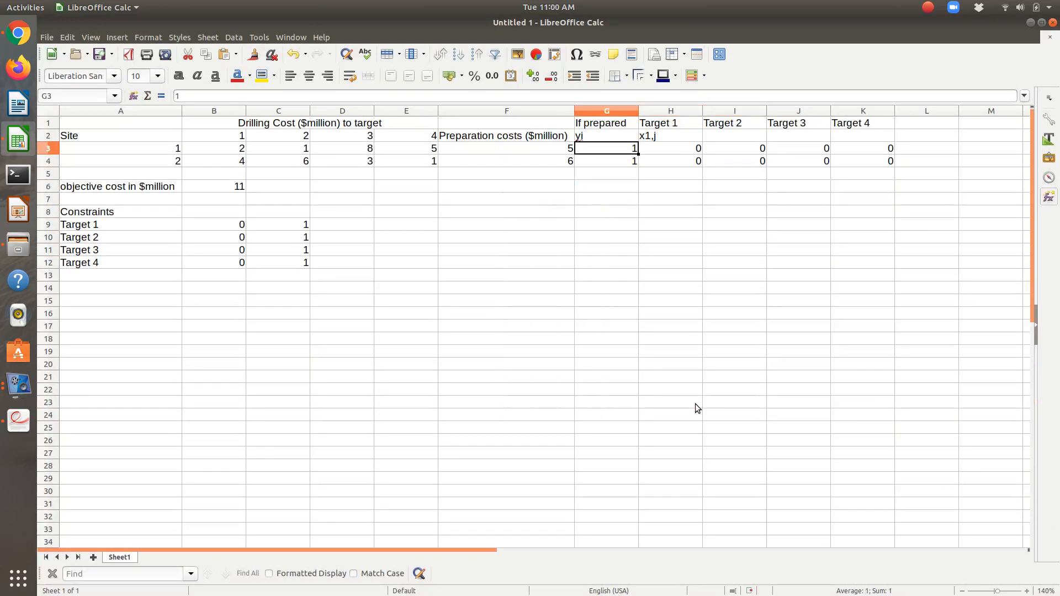
key("Down")
key("Down")
key("Left")
key("Left")
key("Left")
key("Left")
key("Left")
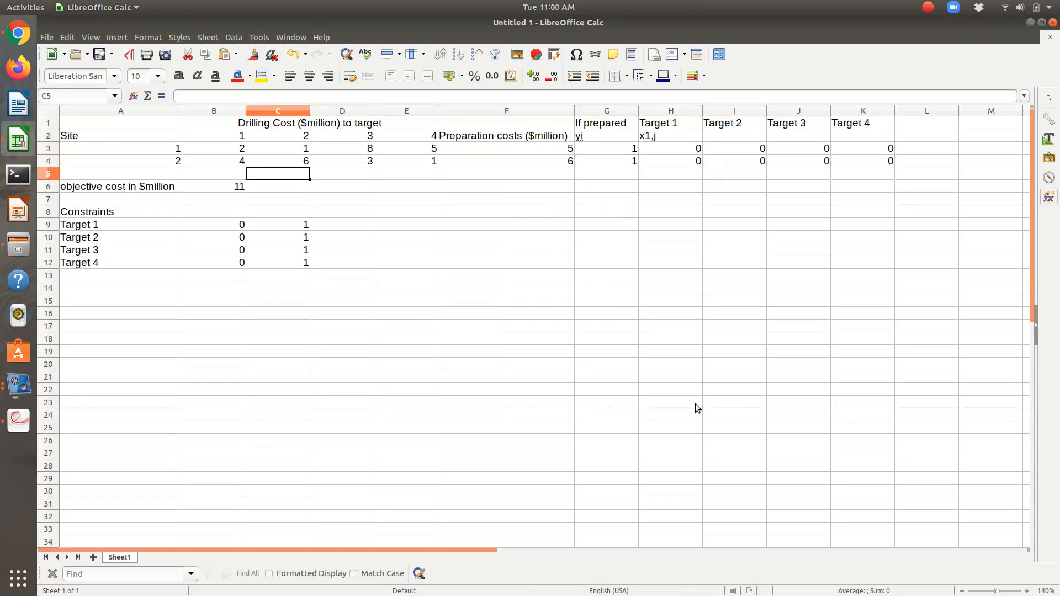
key("Down")
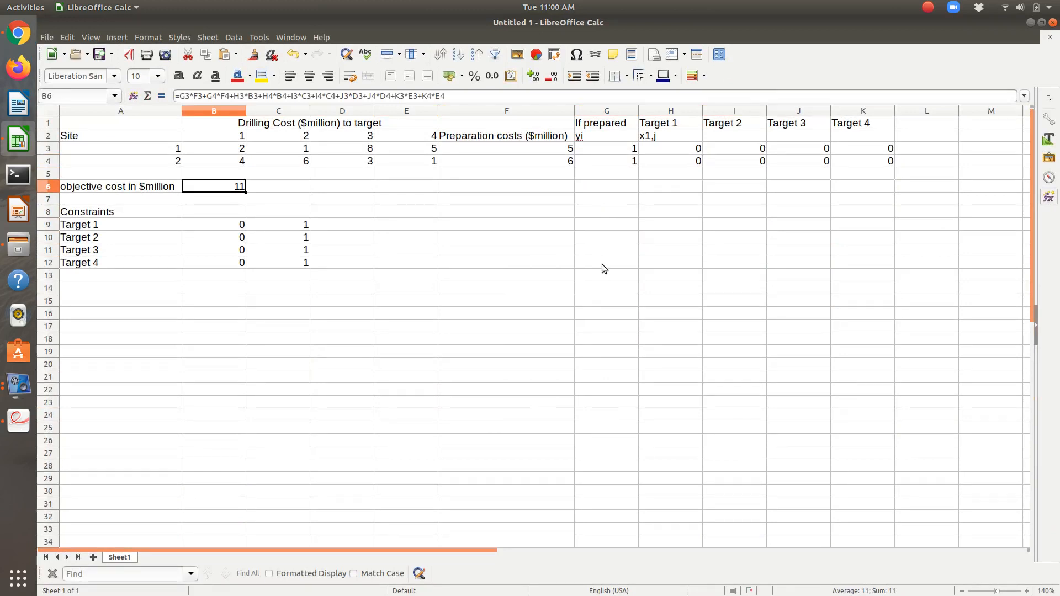
- Check the right-hand-side values in column C and the target constraint formulas in B9:B12
left_click(305, 225)
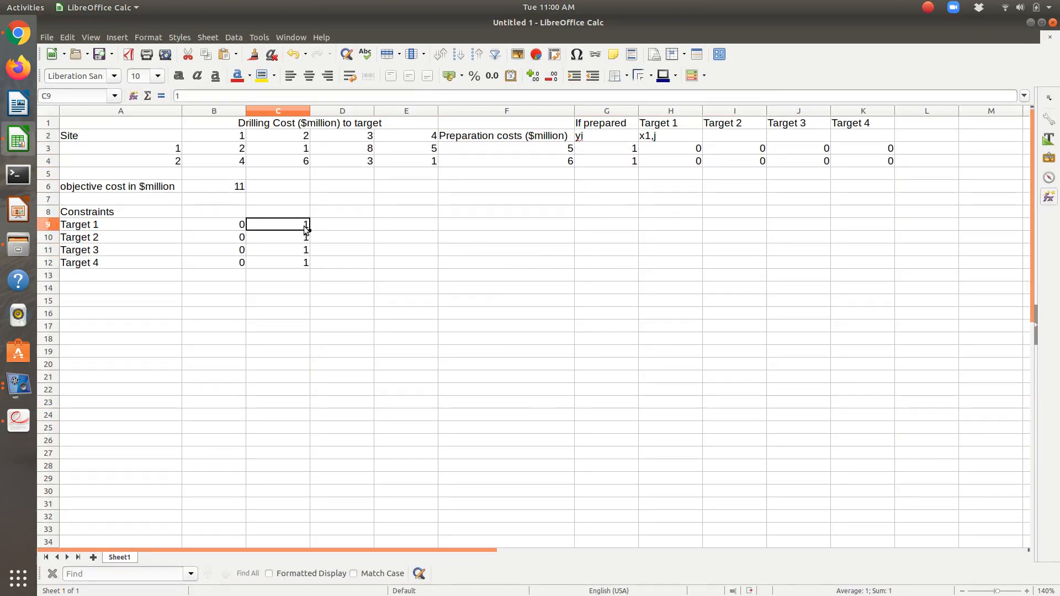
left_click(303, 236)
key("Down")
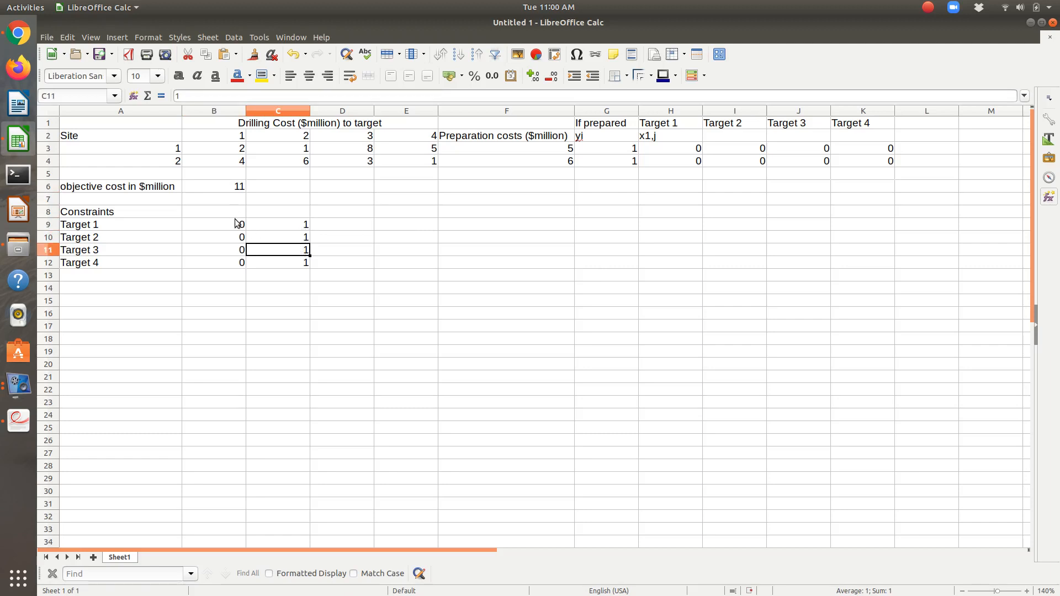
left_click(237, 224)
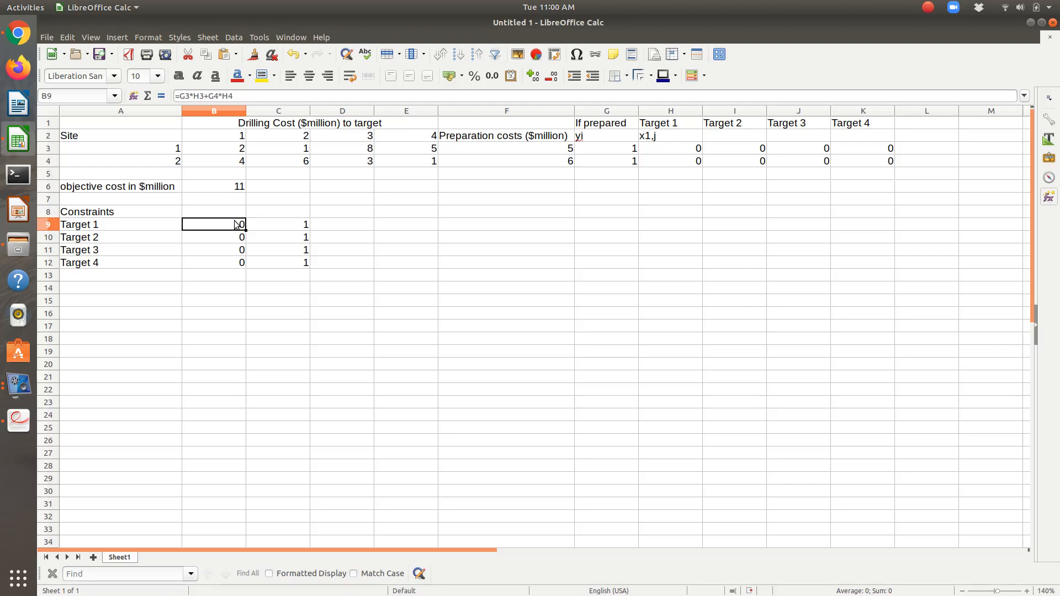
key("Down")
key("Up")
key("Down")
key("Down")
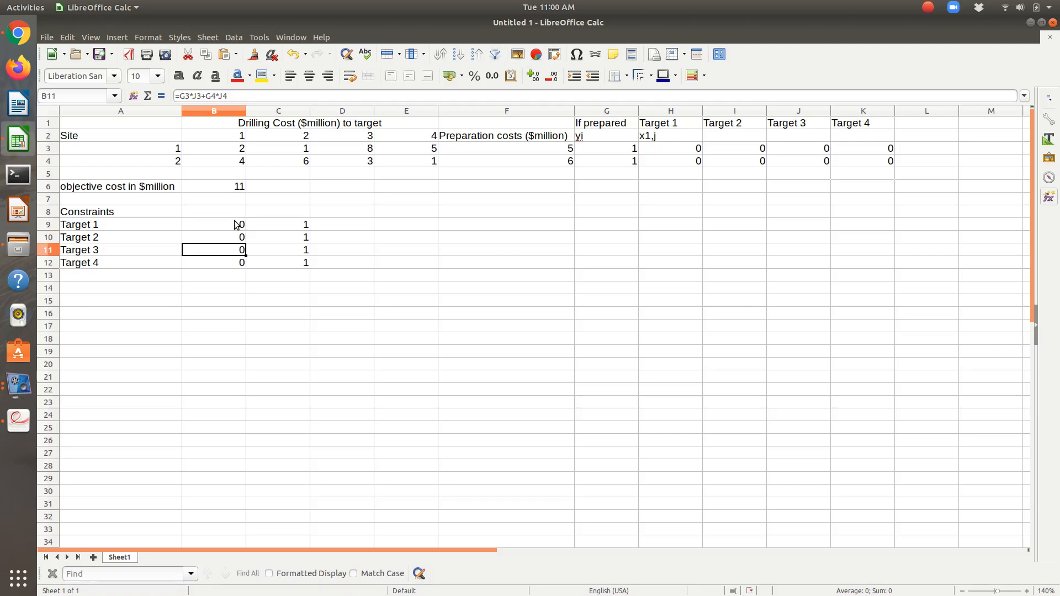
key("Down")
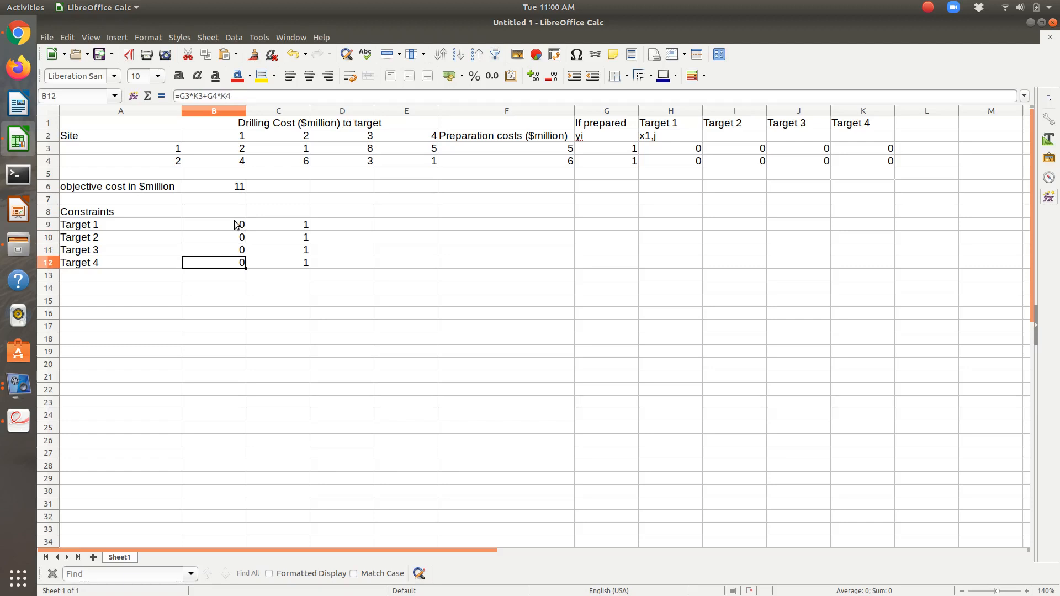
- Set up Solver to minimize the objective cost cell B6 by changing cells G3:K4
key("Up")
key("Up")
key("Up")
key("Up")
key("Up")
key("Up")
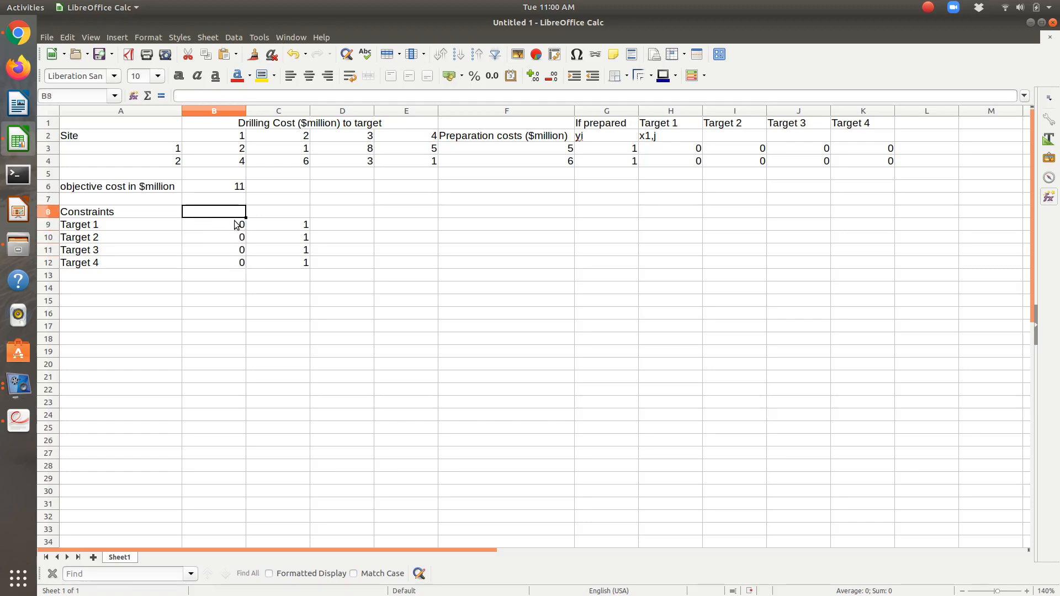
left_click(259, 37)
left_click(273, 134)
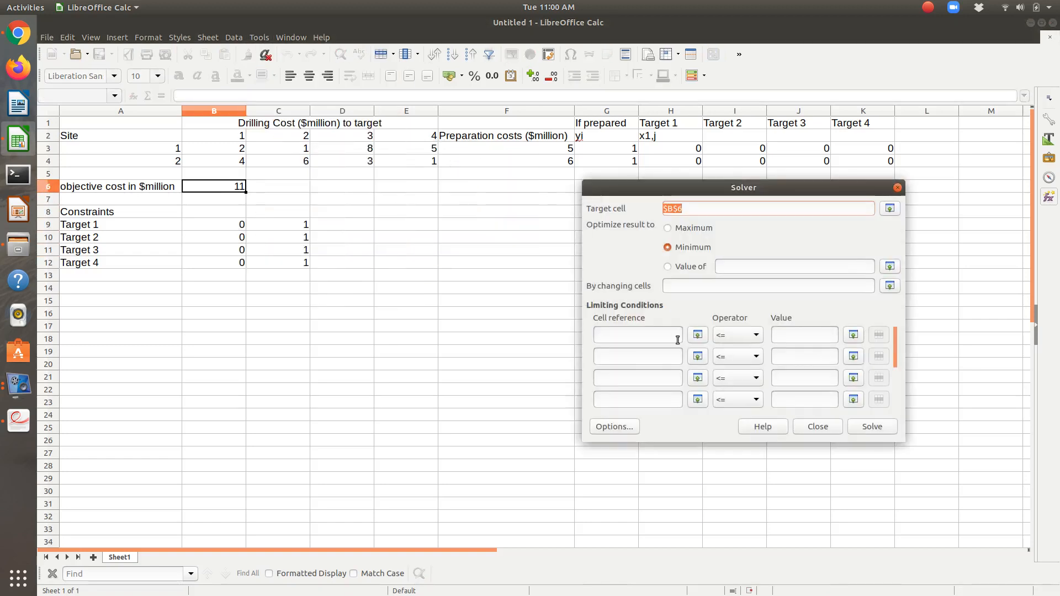
left_click(888, 286)
left_click(199, 188)
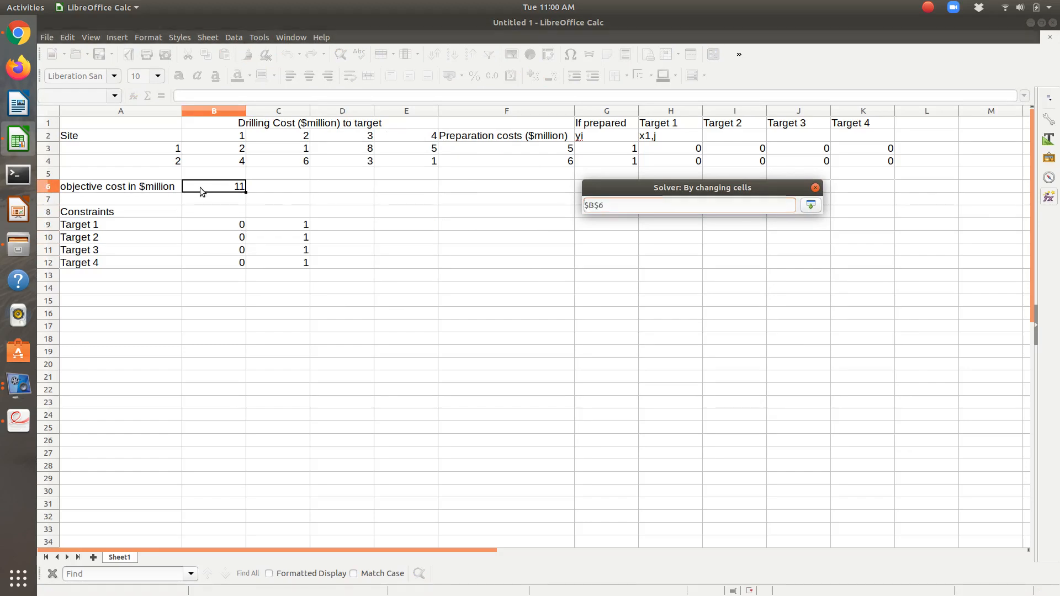
key("Return")
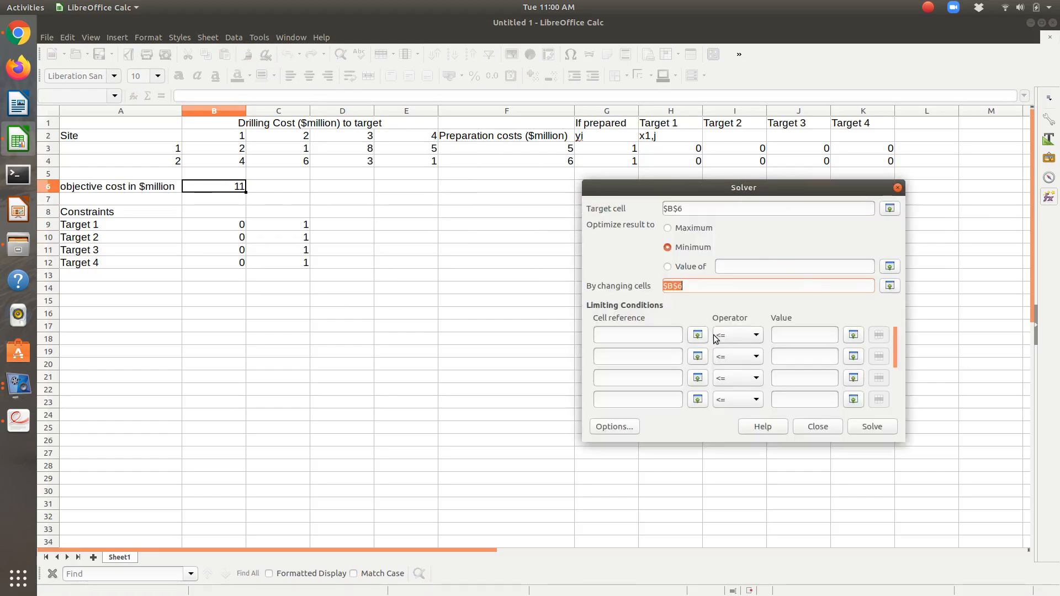
left_click(886, 292)
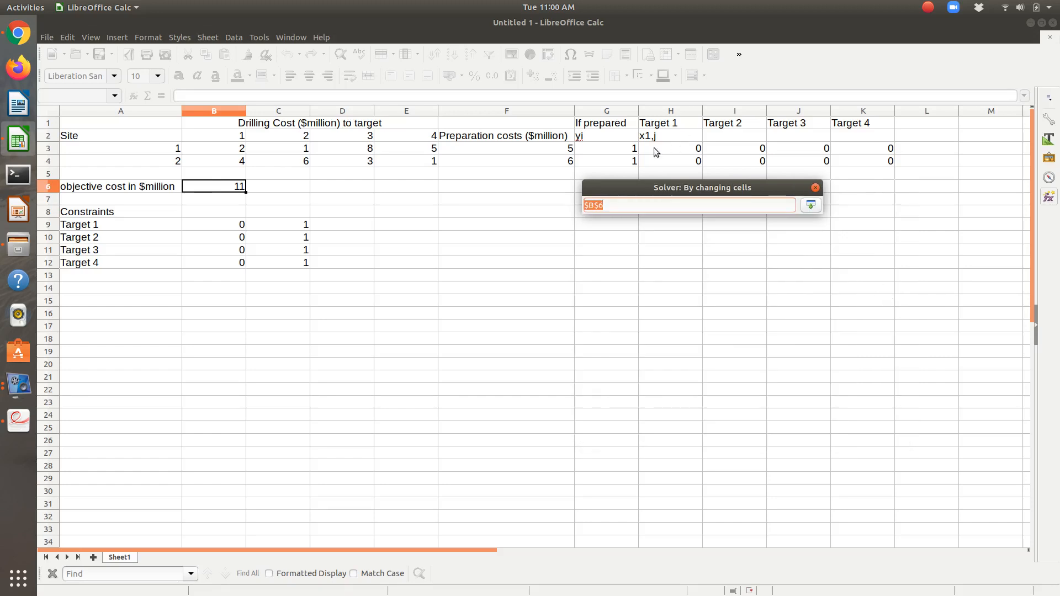
left_click_drag(626, 148, 872, 161)
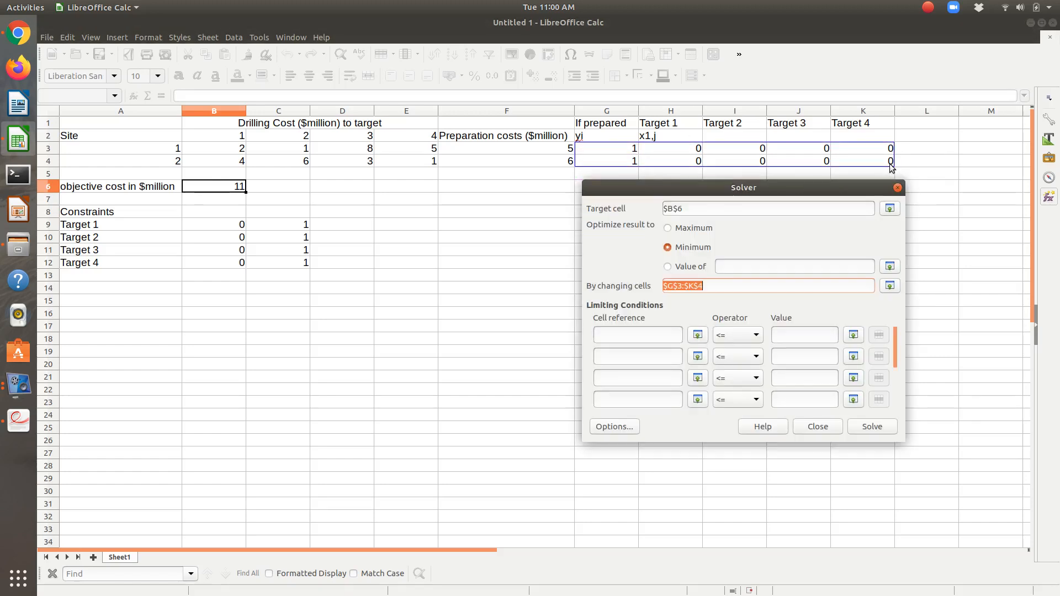
- Add a first limiting condition that the target constraint cells B9:B12 = 1
left_click(698, 336)
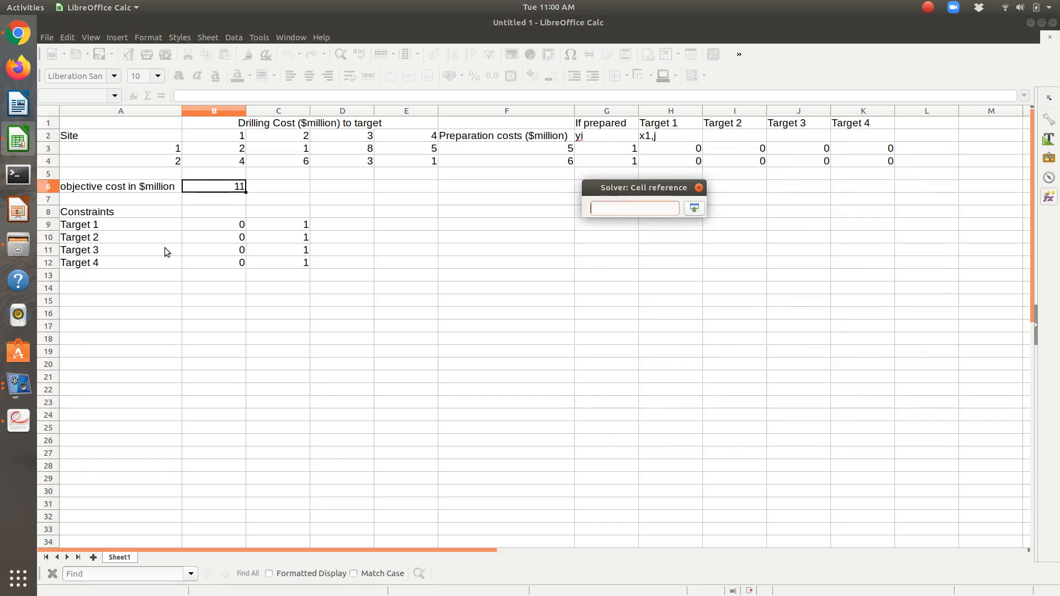
left_click_drag(225, 226, 229, 262)
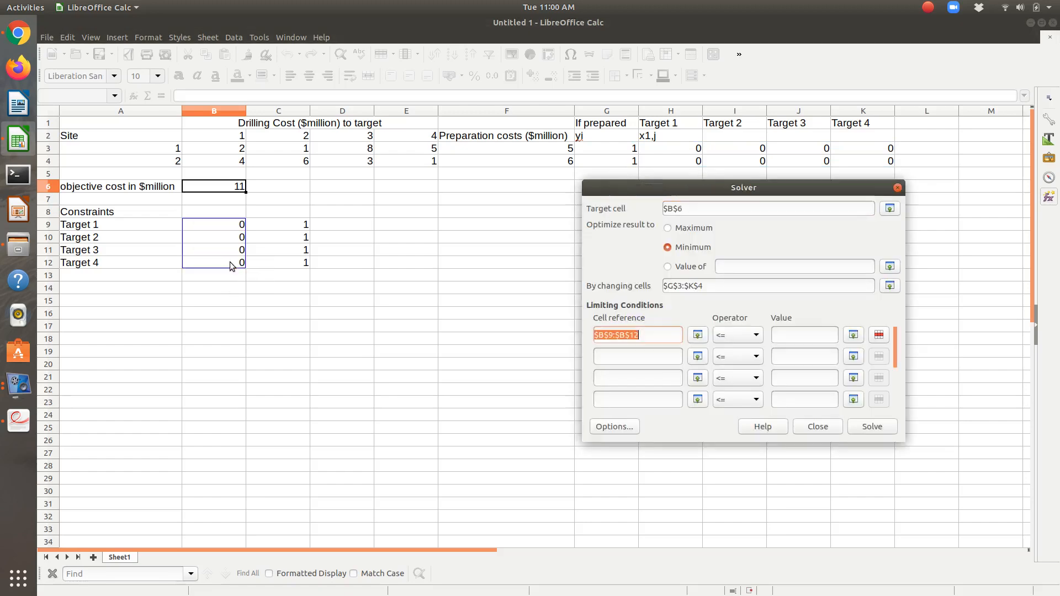
left_click(732, 338)
left_click(737, 357)
left_click(797, 335)
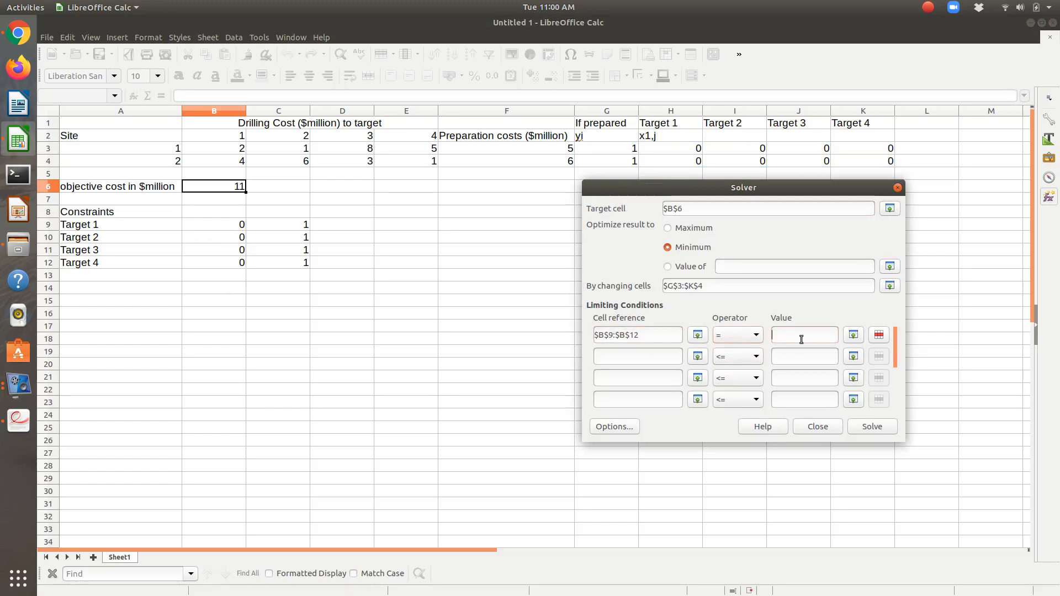
type("1")
- Add a second limiting condition that the variable cells G3:K4 are <= 1
left_click(698, 357)
key("Return")
left_click(697, 357)
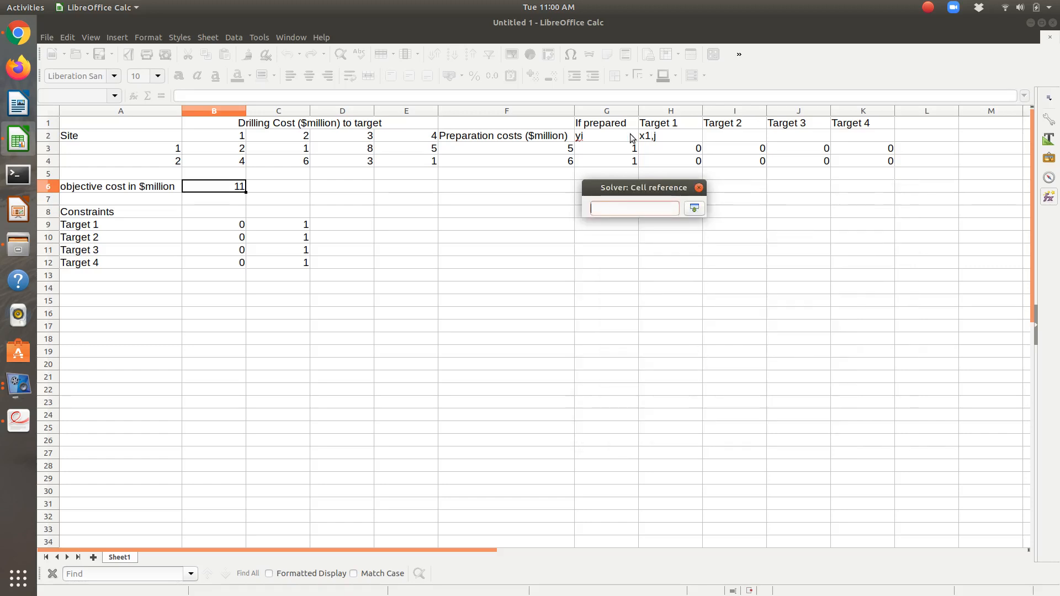
left_click_drag(612, 155, 869, 163)
left_click(794, 357)
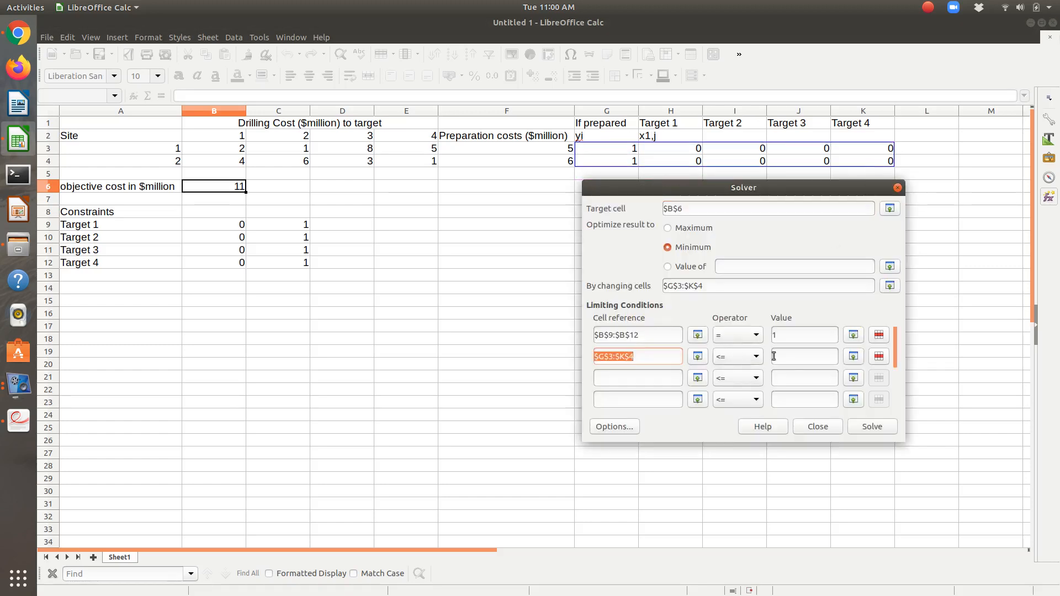
type("1")
- Choose the LibreOffice Swarm Non-Linear Solver with variables assumed integer and non-negative, then solve the model and keep the result
left_click(611, 428)
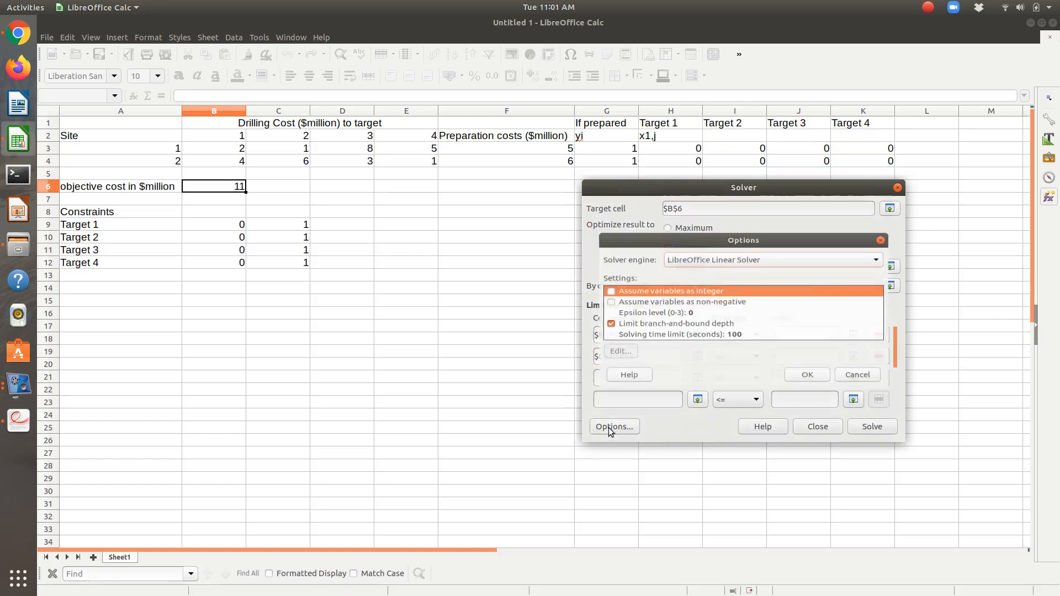
left_click(680, 254)
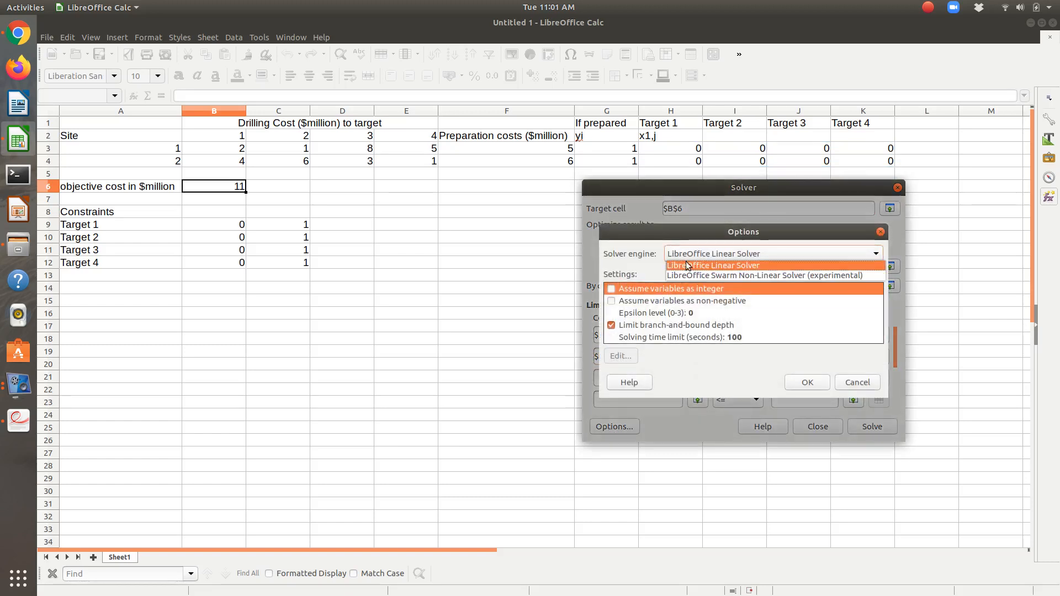
left_click(696, 276)
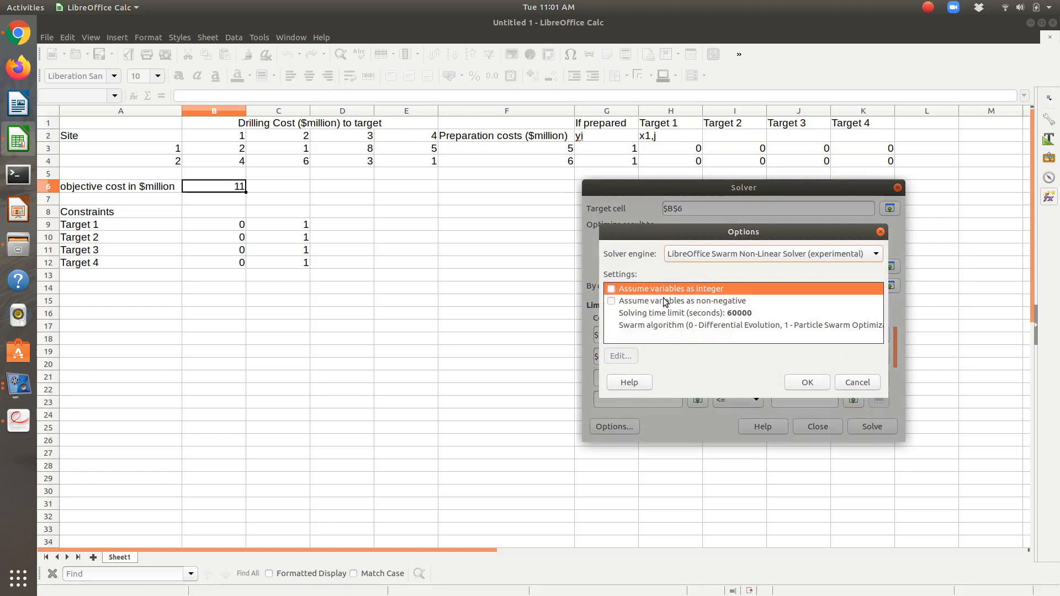
left_click(635, 288)
left_click(632, 303)
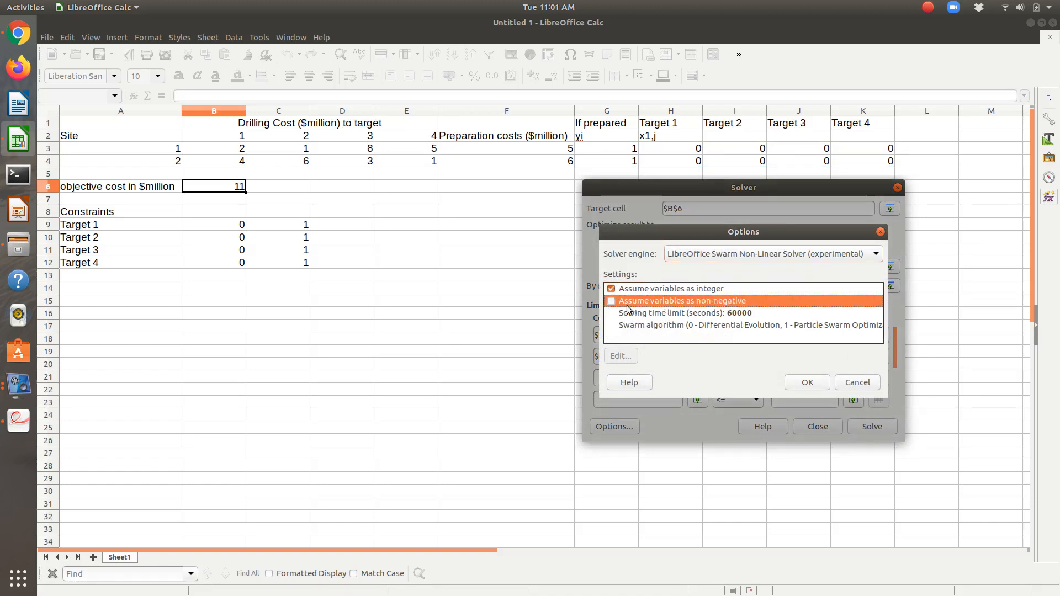
left_click(608, 304)
left_click(808, 383)
left_click(875, 427)
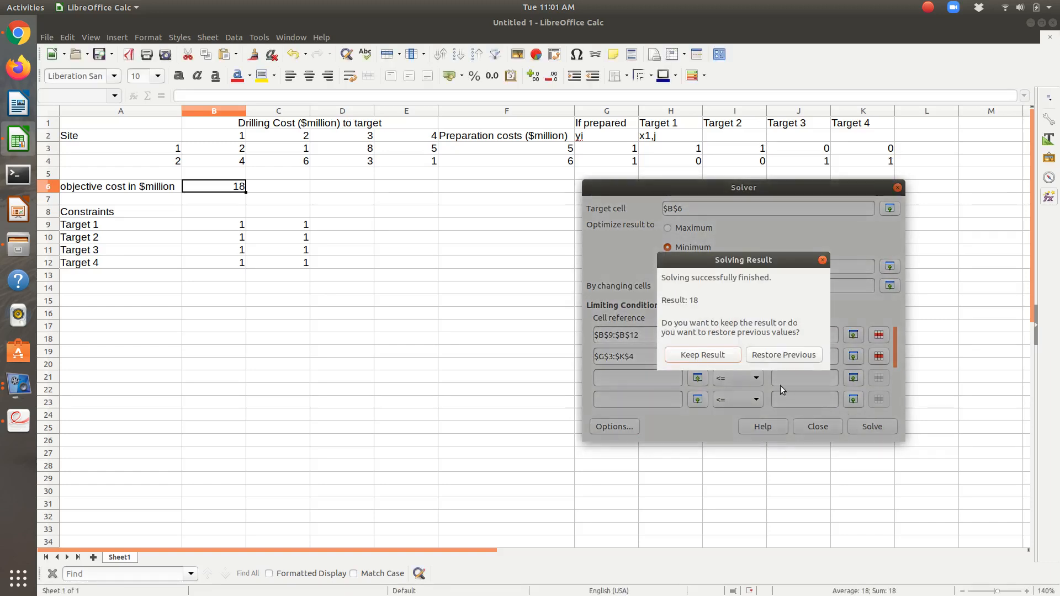
left_click(720, 359)
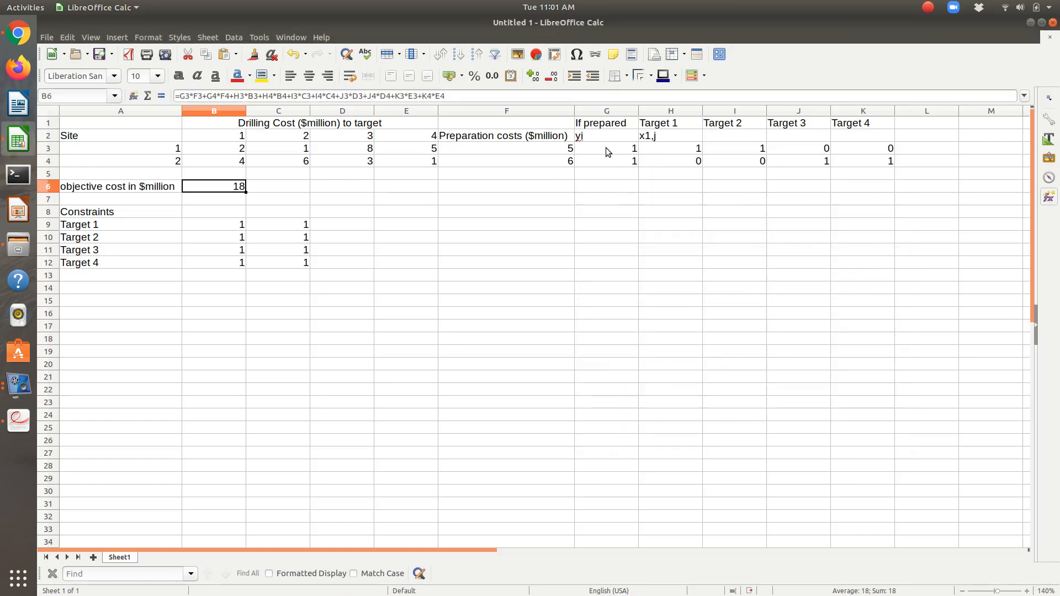
- Compare the solved site and target assignments with the answer in week_8_example_3_ip.pdf, and check the objective cost and Target 1 constraint cells in Calc
left_click_drag(605, 147, 610, 161)
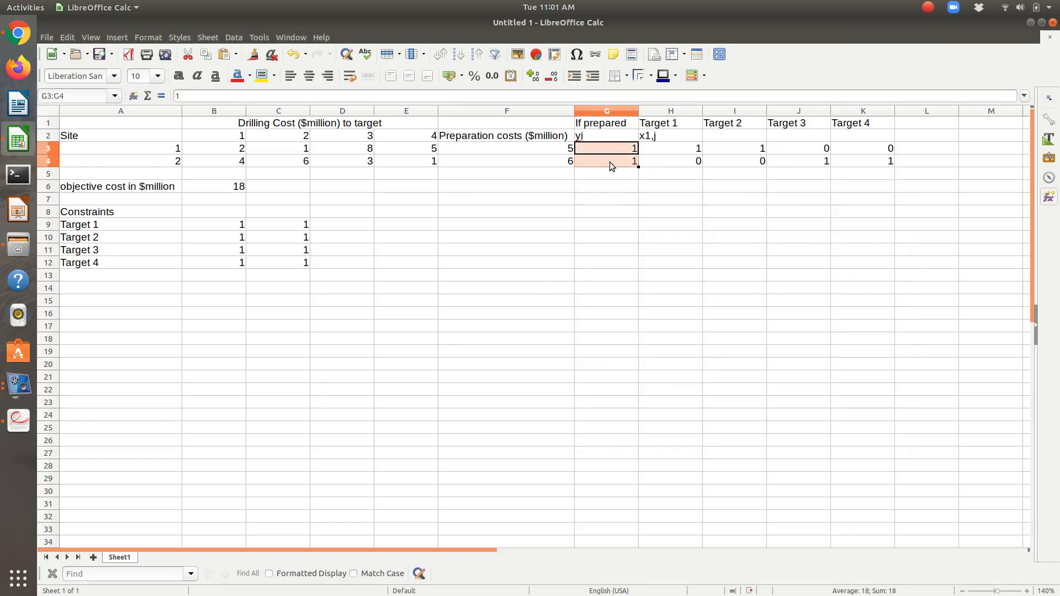
left_click(699, 151)
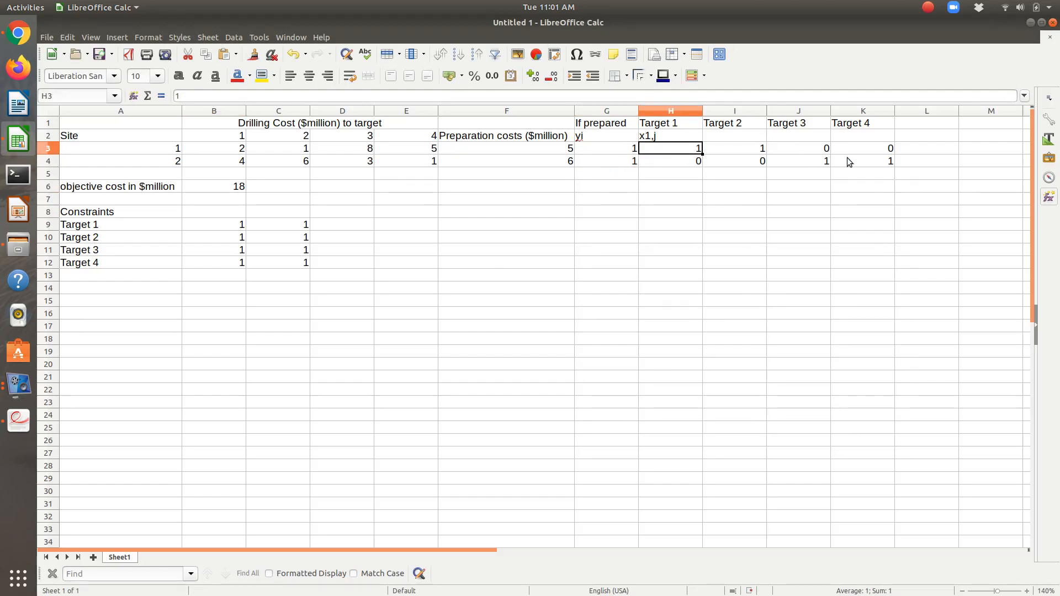
key("alt+Tab")
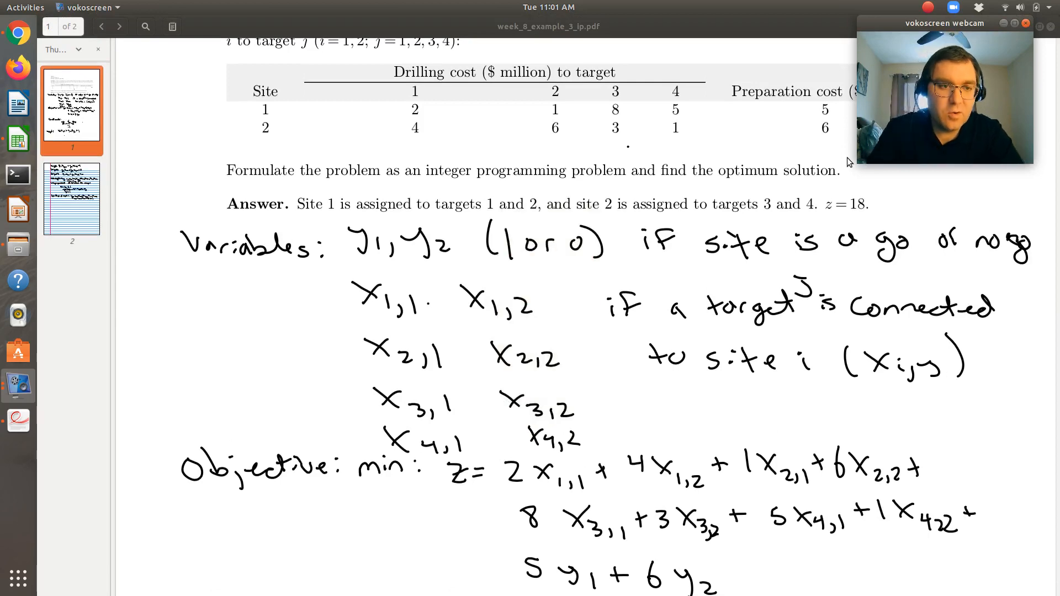
left_click(849, 162)
scroll(790, 247, "up", 4)
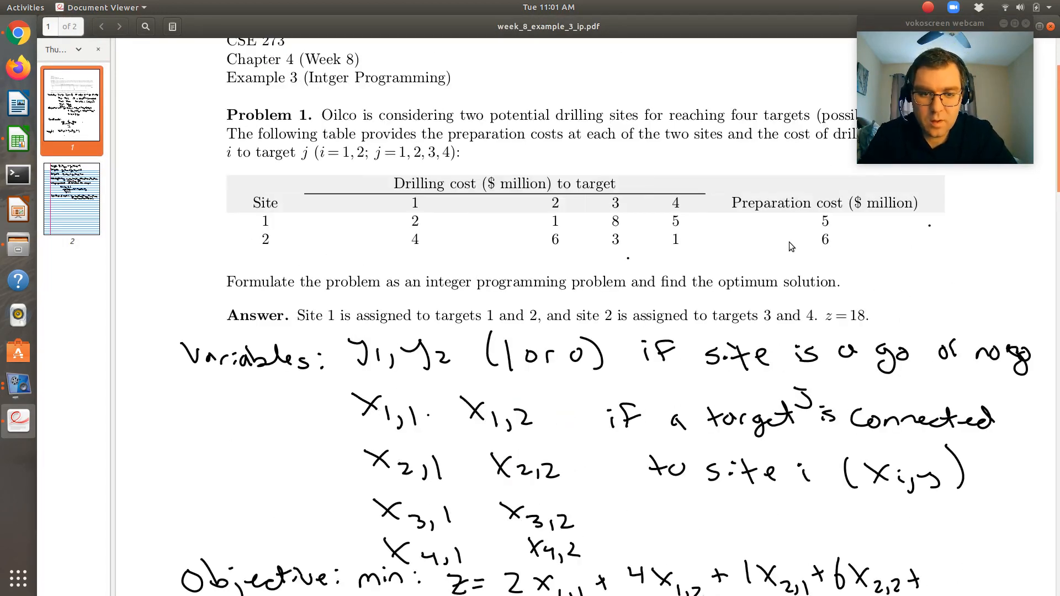
key("alt+Tab")
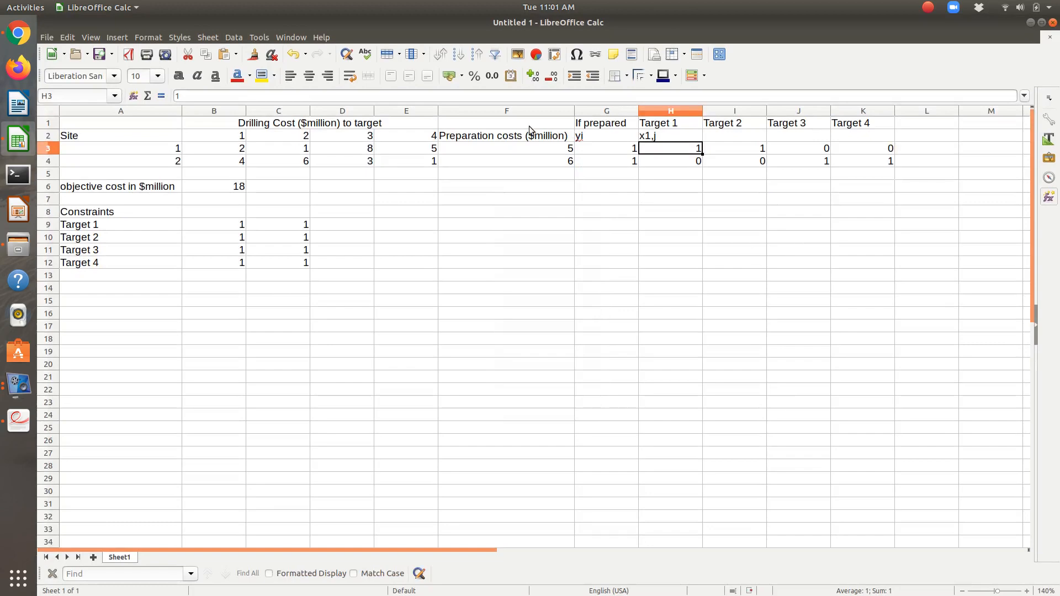
left_click(239, 186)
left_click(235, 231)
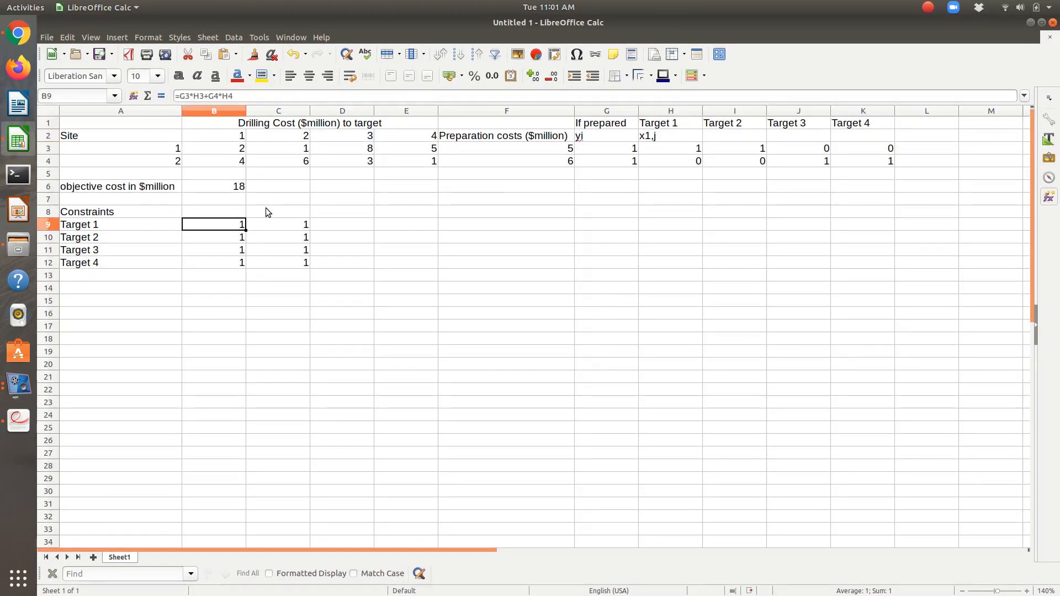
- Review the solver engines available in the Solver options, then cancel the options and close the Solver
left_click(259, 37)
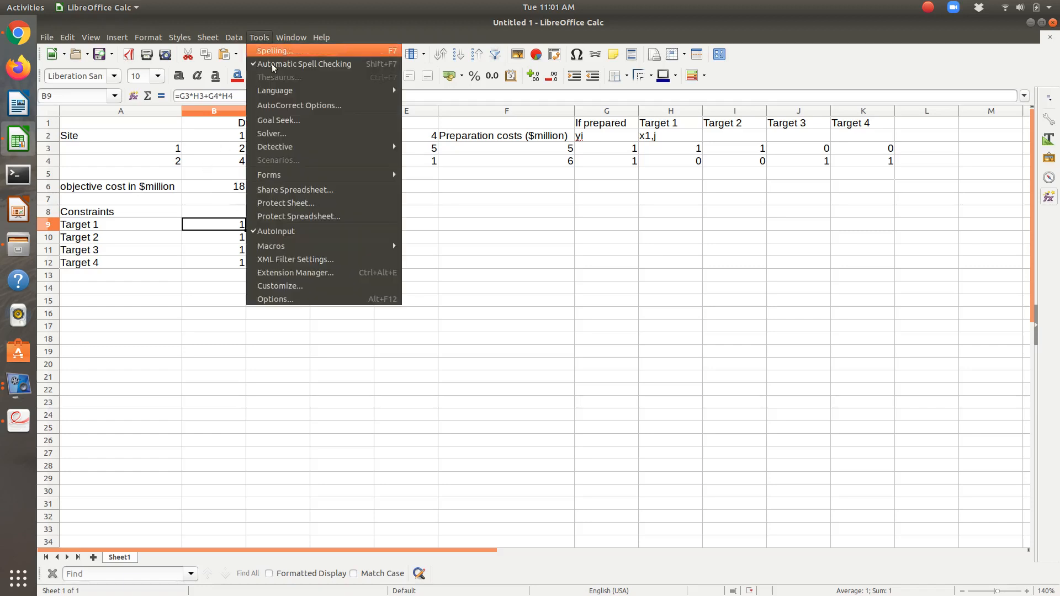
left_click(286, 134)
left_click(614, 426)
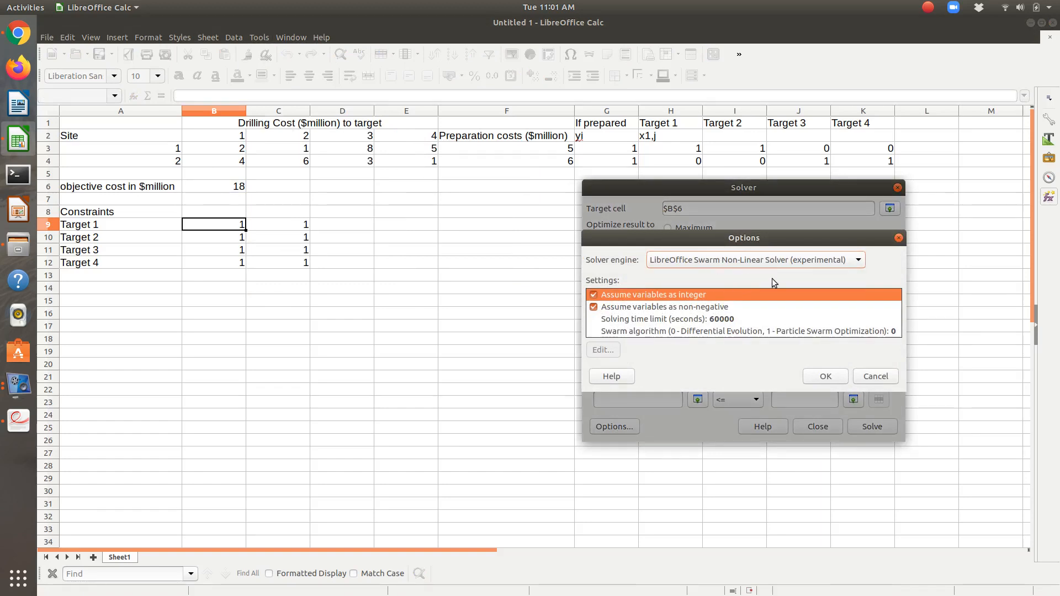
left_click(792, 261)
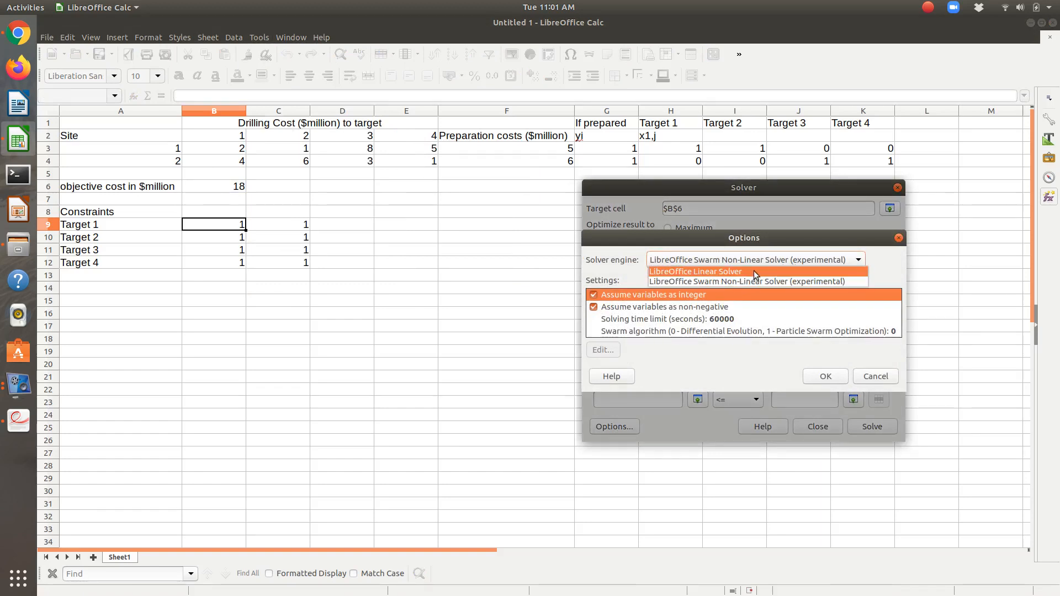
left_click(885, 377)
left_click(884, 377)
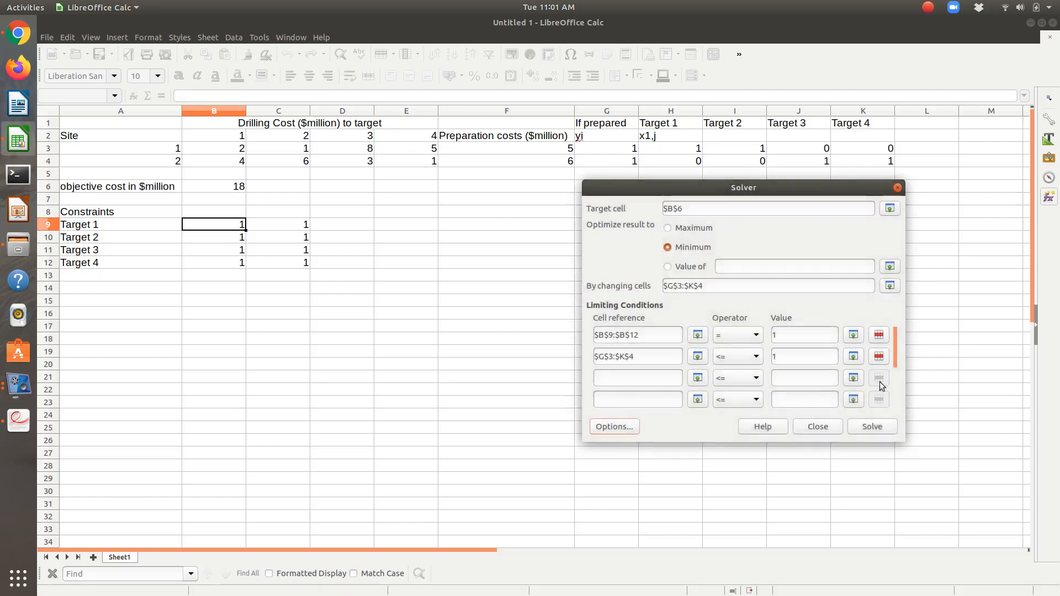
left_click(818, 428)
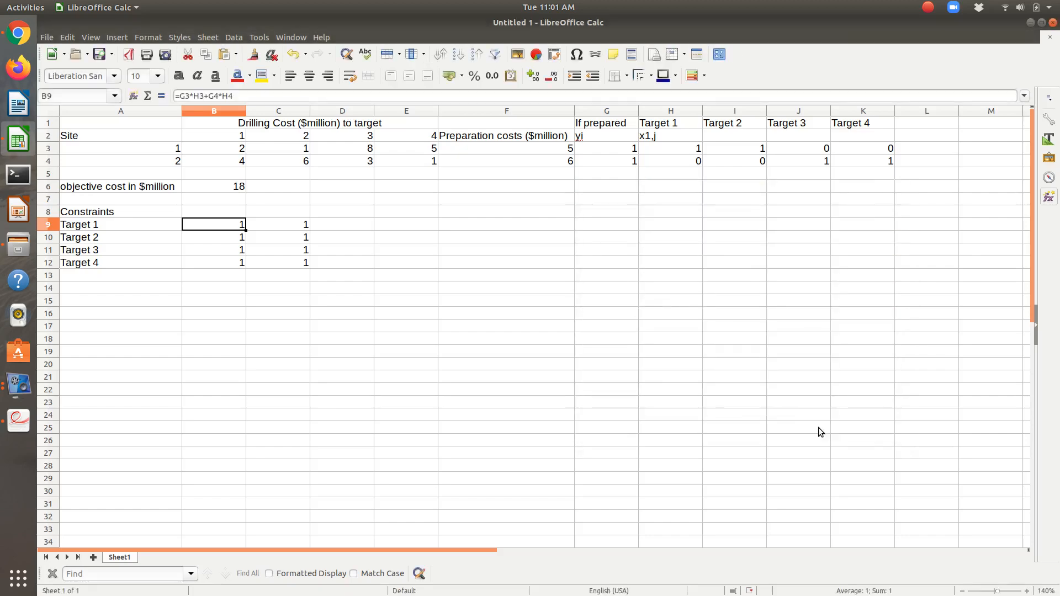
- Switch to week_8_example_3_ip.pdf and review the handwritten objective, target constraints, non-negativity and integer conditions, and return to the problem statement
key("alt+Tab")
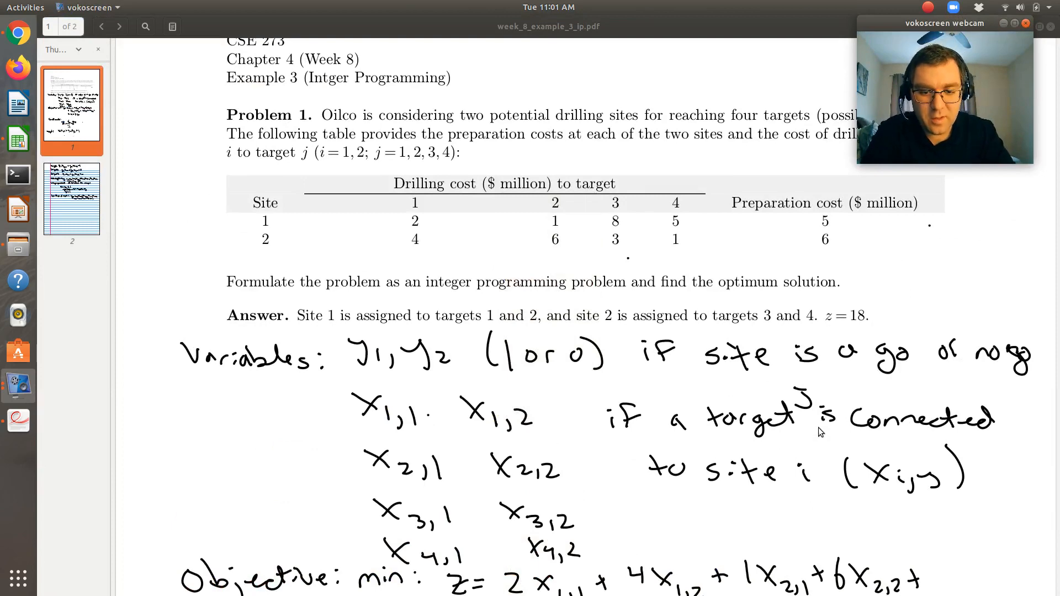
left_click(833, 560)
scroll(832, 555, "down", 10)
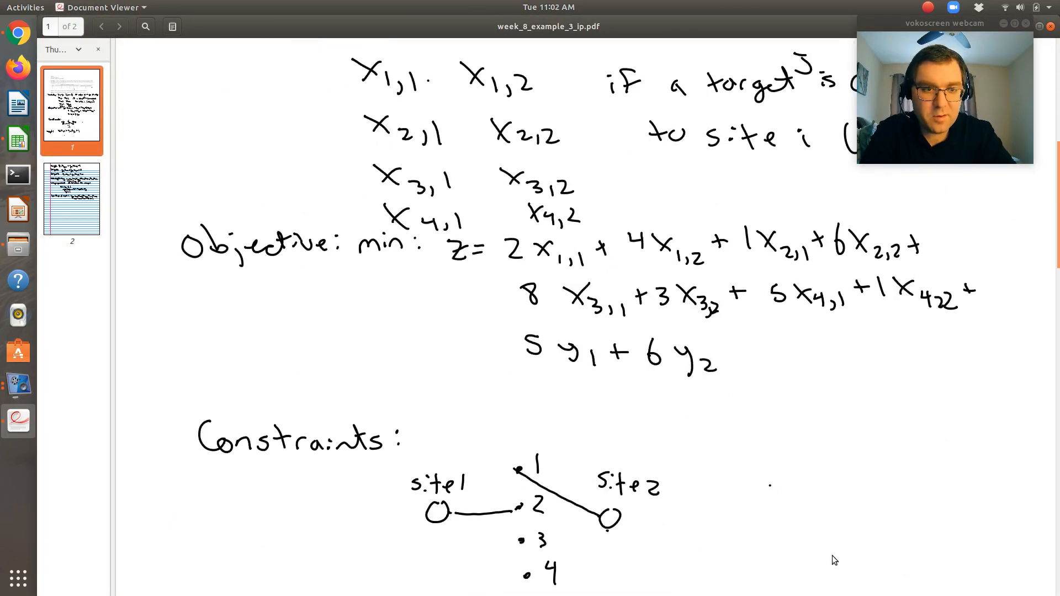
scroll(833, 555, "down", 12)
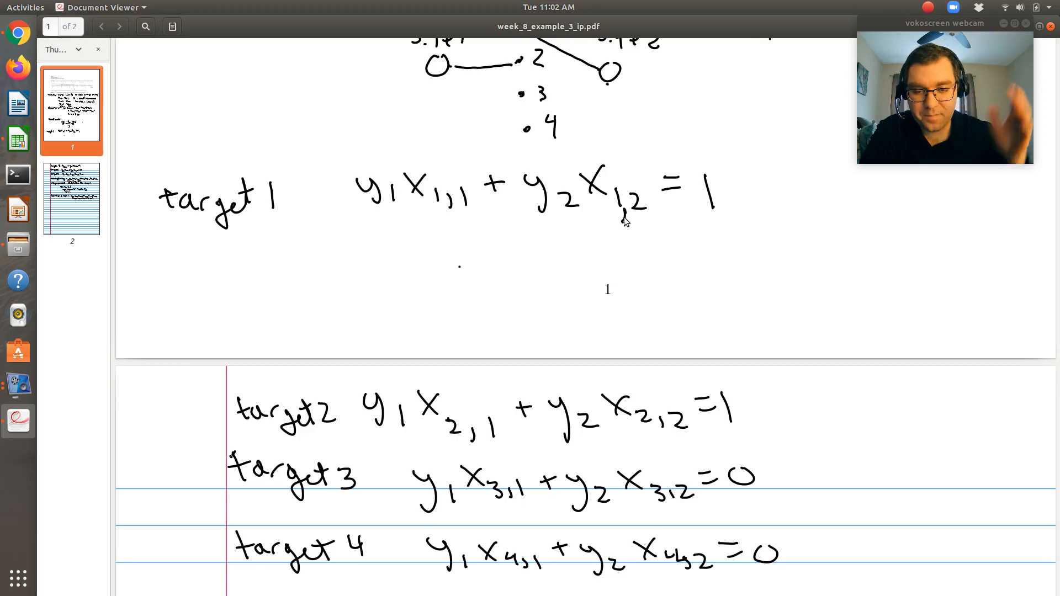
scroll(623, 217, "down", 9)
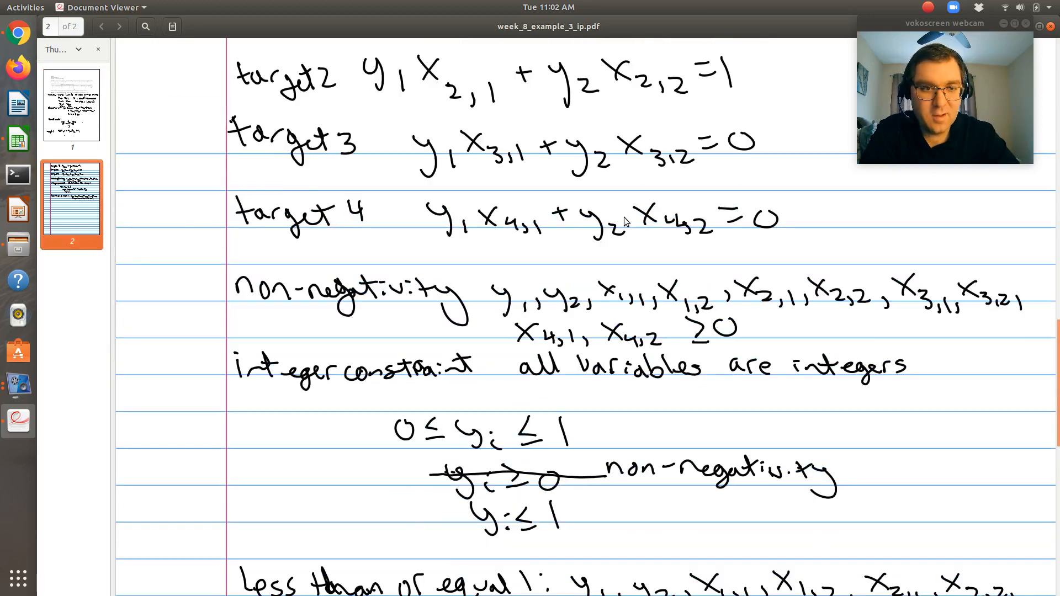
scroll(625, 220, "up", 15)
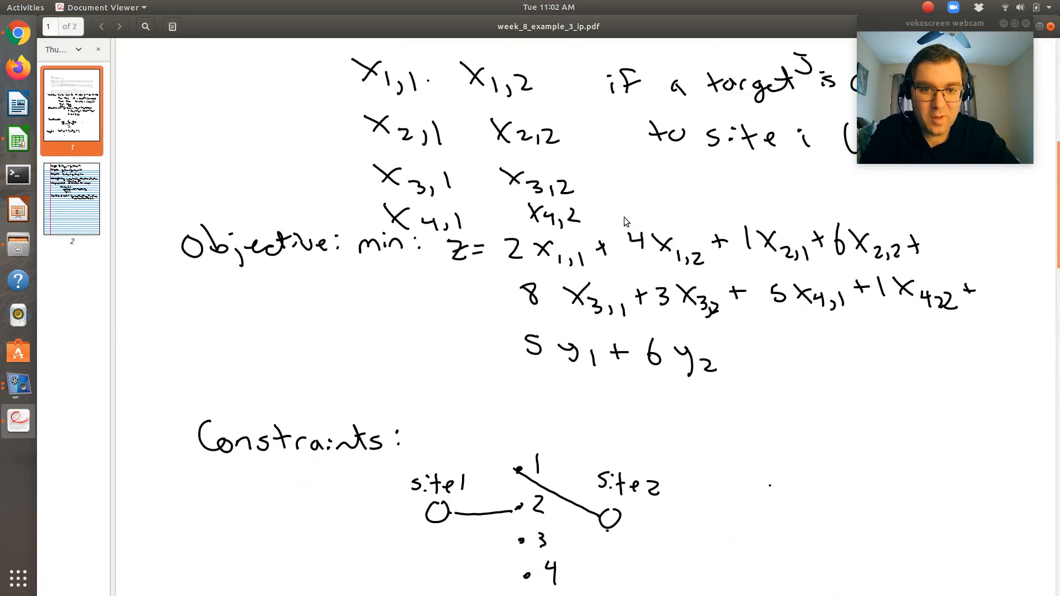
scroll(624, 218, "up", 6)
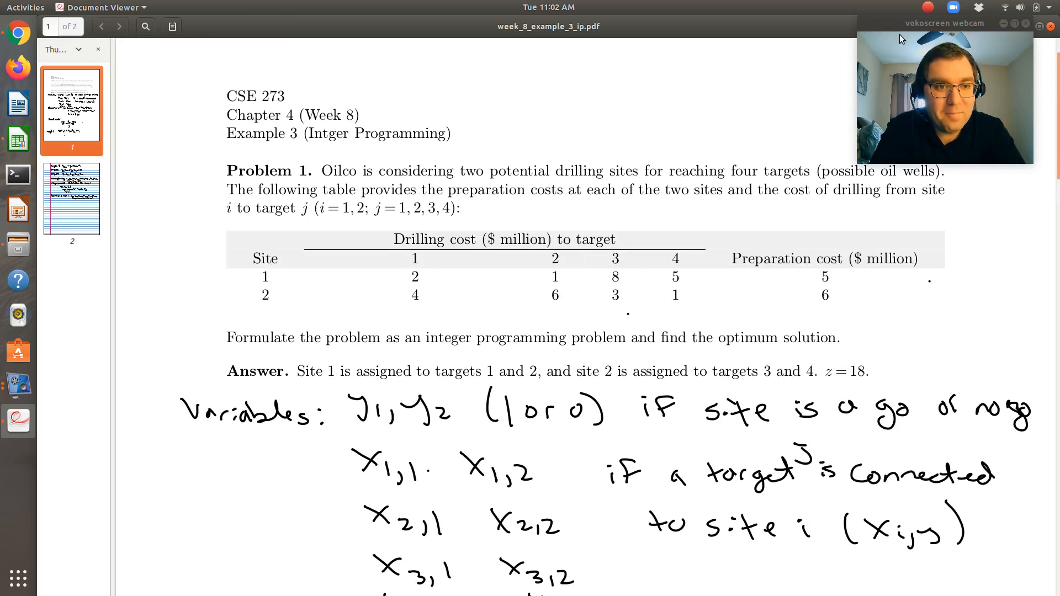
left_click(928, 7)
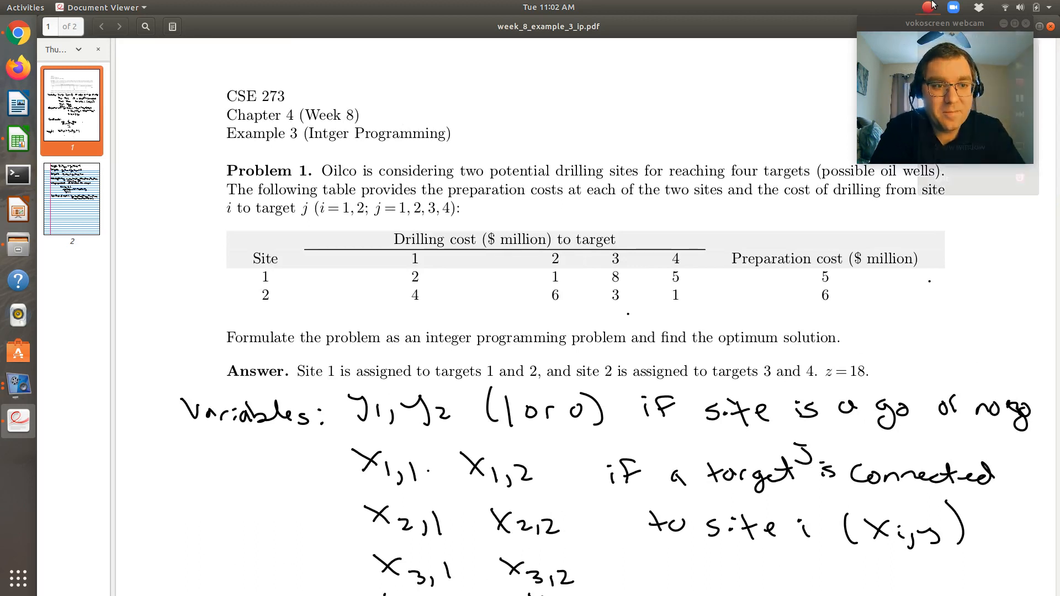